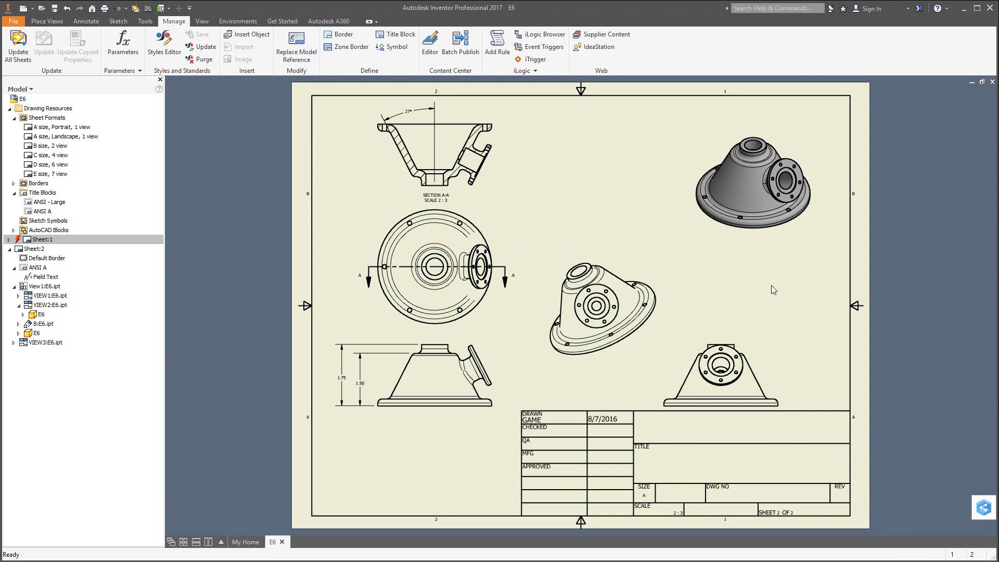
# Close the finished E6 drawing
pyautogui.click(991, 82)
pyautogui.click(485, 307)
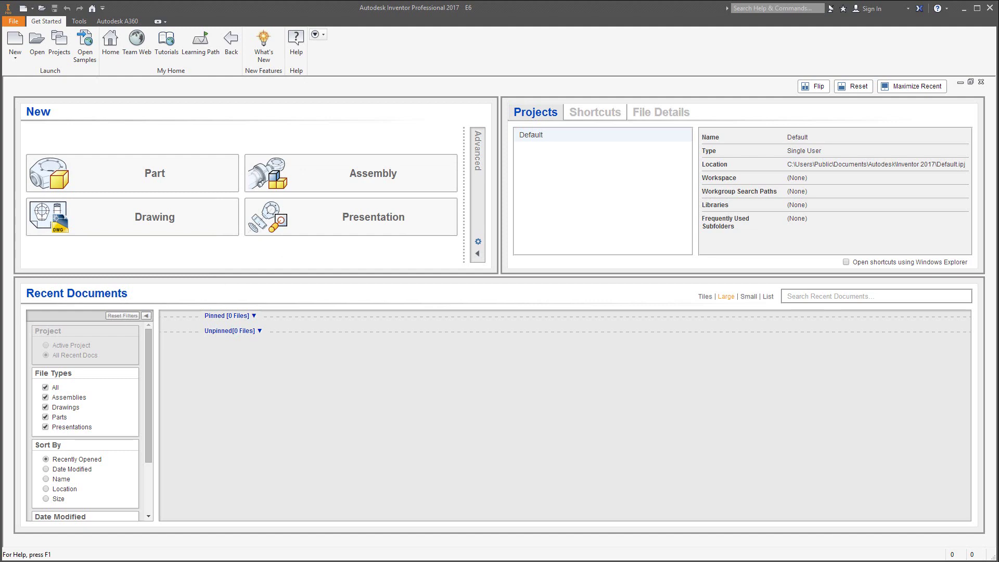
# Switch to the web browser, view the download page for the Inventor Exercise 6 part file, and close the browser
pyautogui.hotkey('alt', 'Tab')
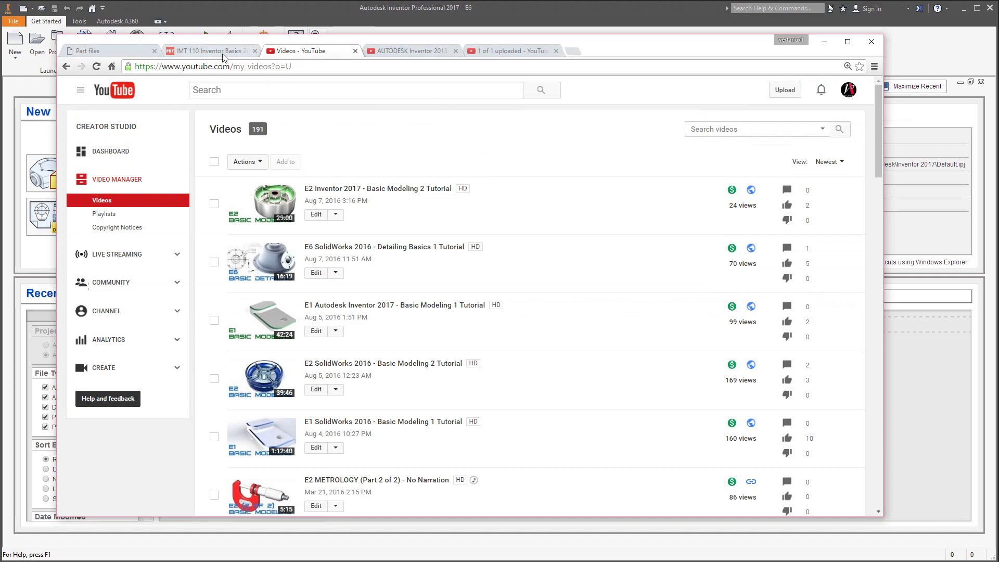
pyautogui.click(210, 51)
pyautogui.click(110, 51)
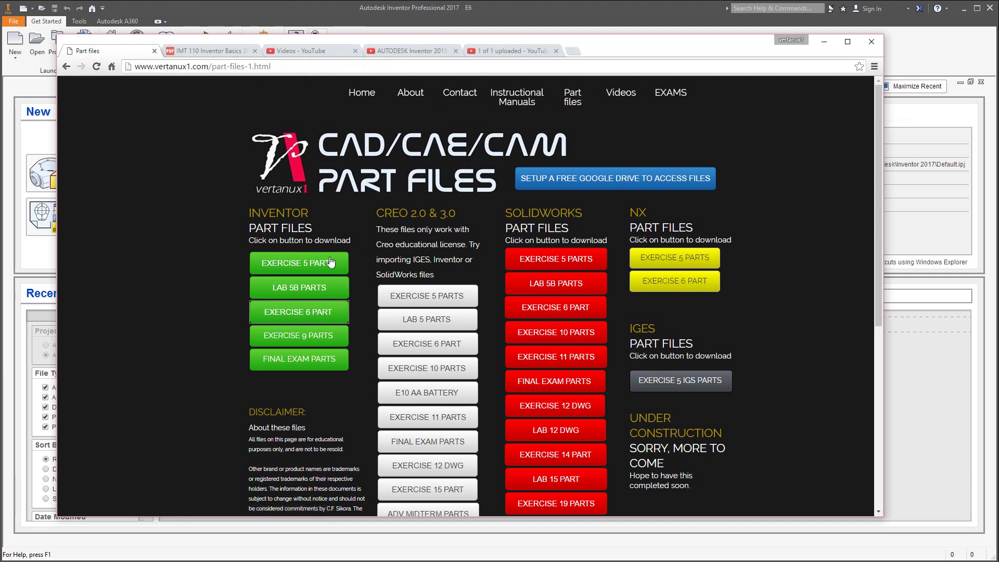
pyautogui.click(303, 317)
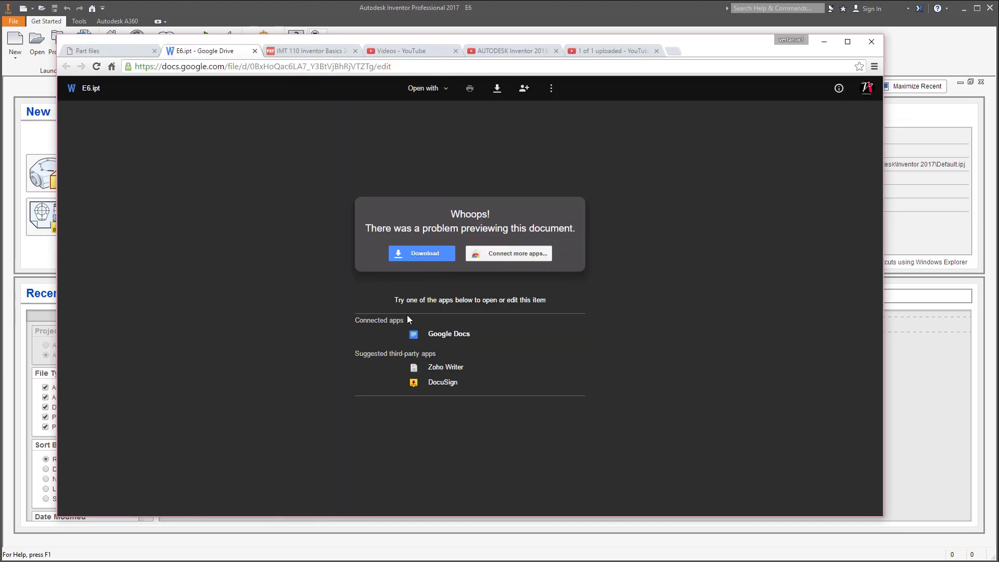
pyautogui.click(871, 42)
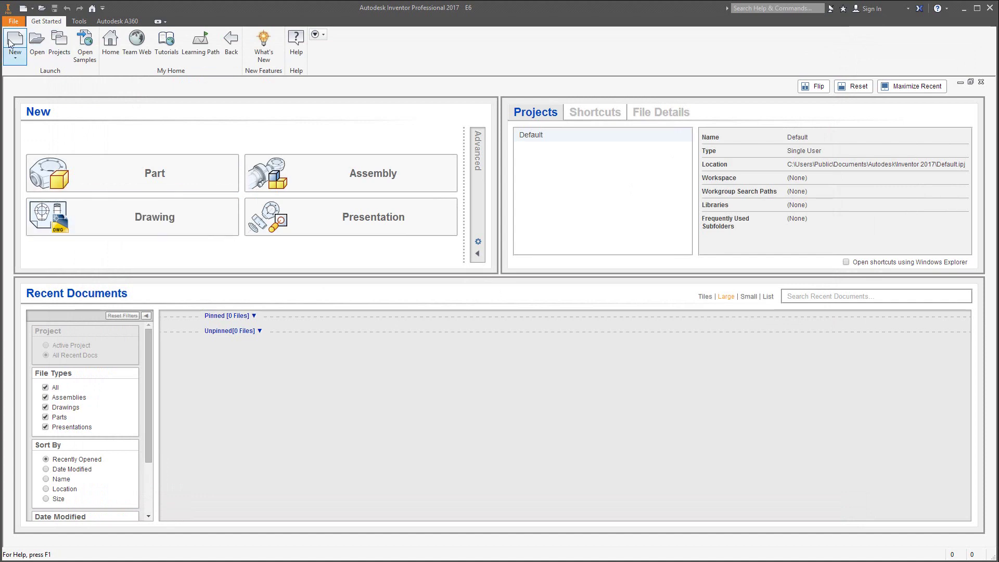
# Create a new drawing and place a 1:1 front base view of E6.ipt in the lower-left area of the sheet
pyautogui.click(125, 229)
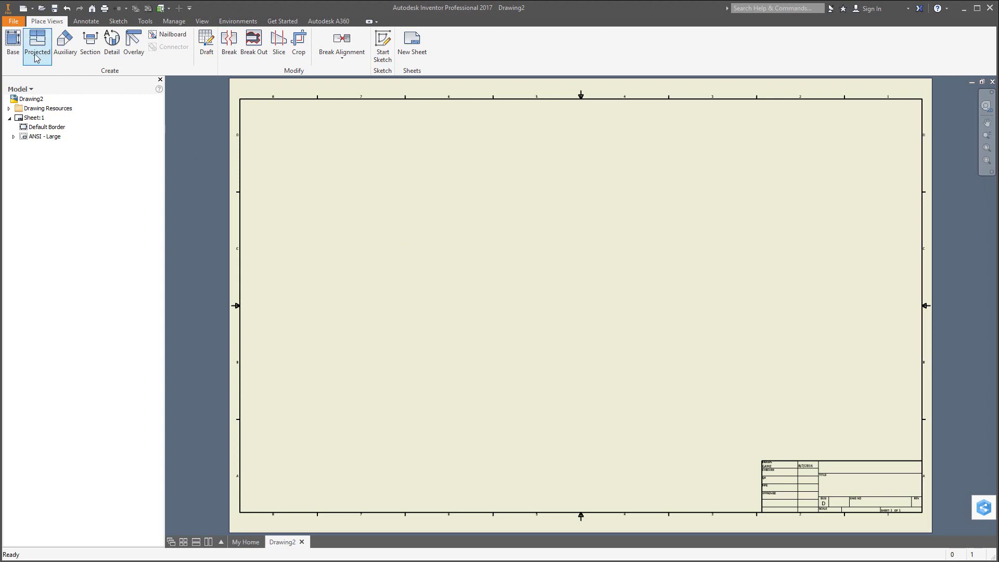
pyautogui.click(13, 41)
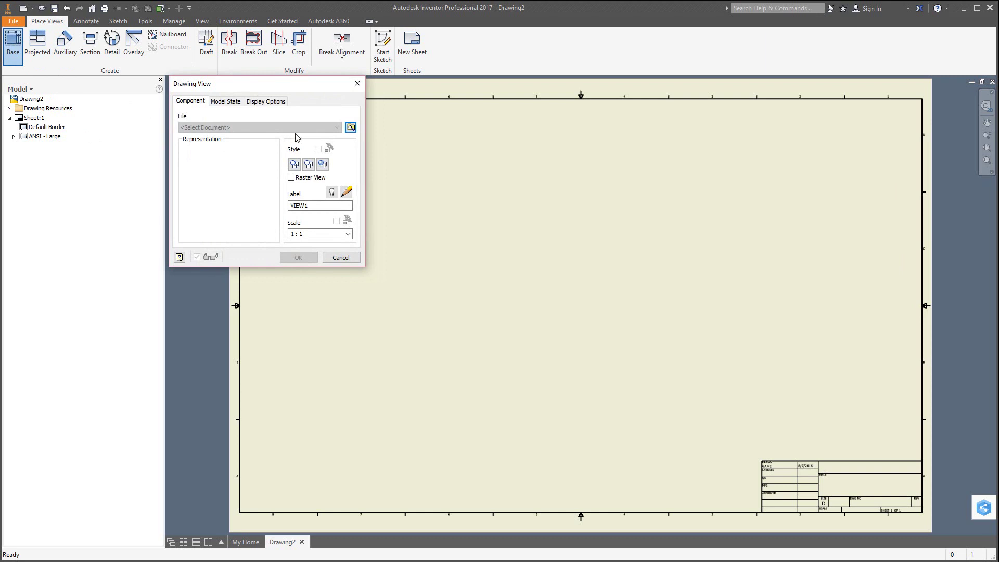
pyautogui.click(350, 128)
pyautogui.moveTo(385, 83); pyautogui.dragTo(385, 110)
pyautogui.click(323, 108)
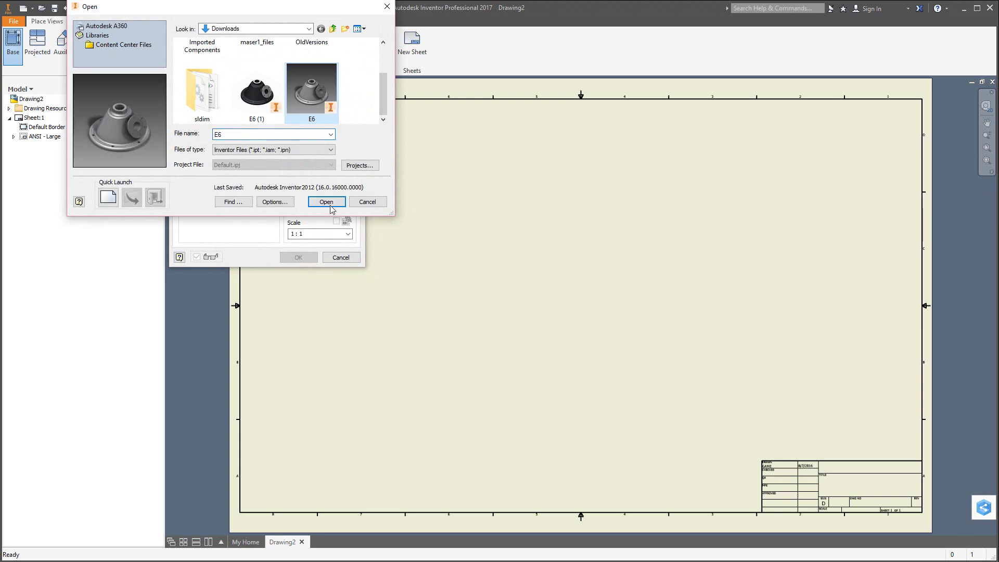
pyautogui.click(328, 201)
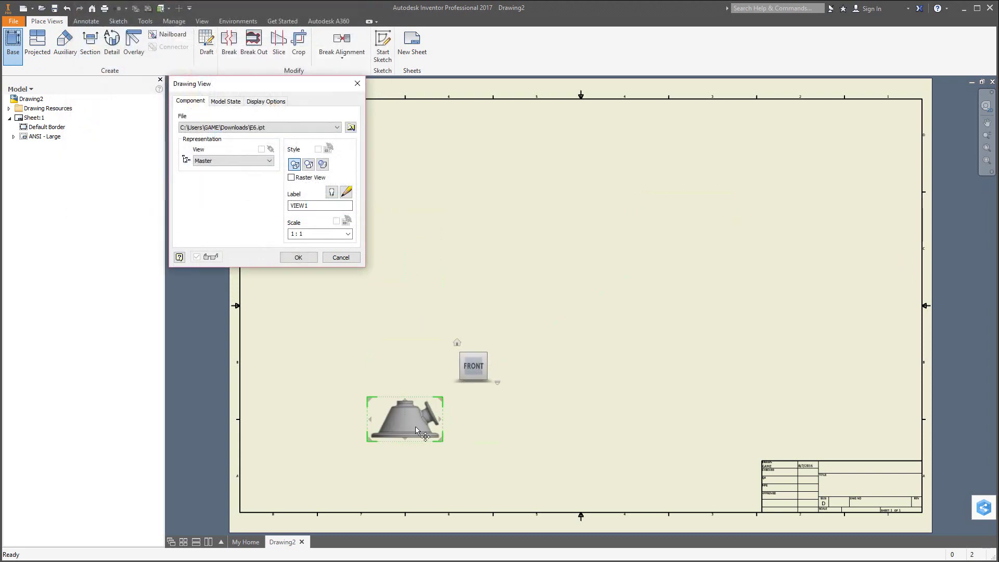
pyautogui.click(298, 257)
pyautogui.moveTo(446, 436)
pyautogui.mouseDown()
pyautogui.moveTo(428, 346)
pyautogui.moveTo(429, 393)
pyautogui.mouseUp()
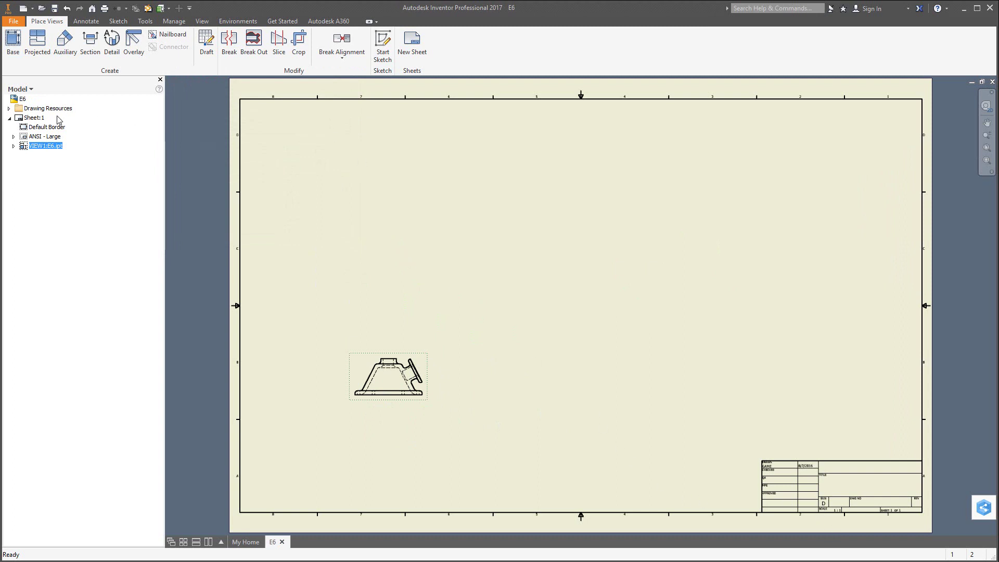
# Add a sheet from the "A size, Landscape, 1 view" format using E6.ipt and move its view to the sheet's lower left
pyautogui.click(9, 108)
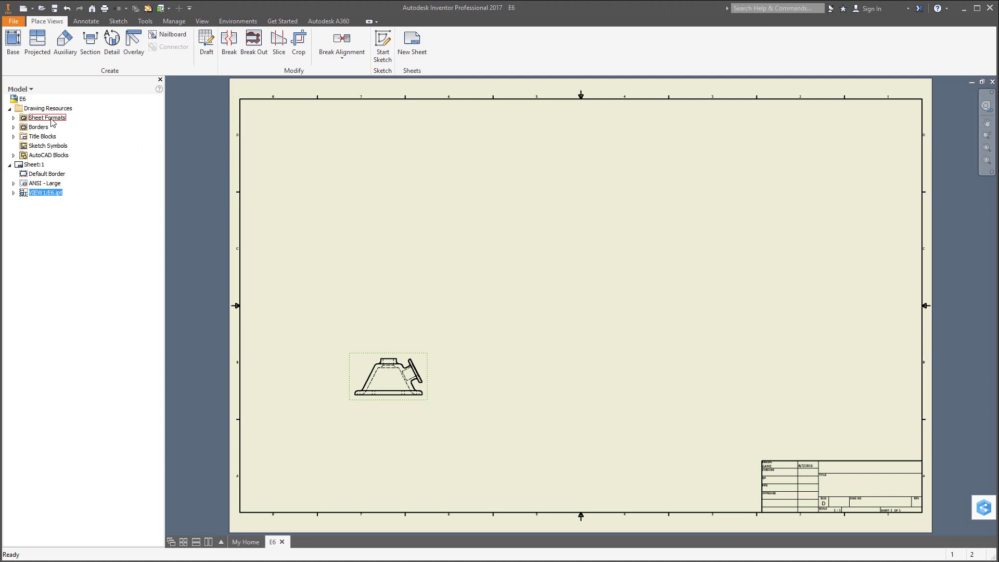
pyautogui.click(13, 118)
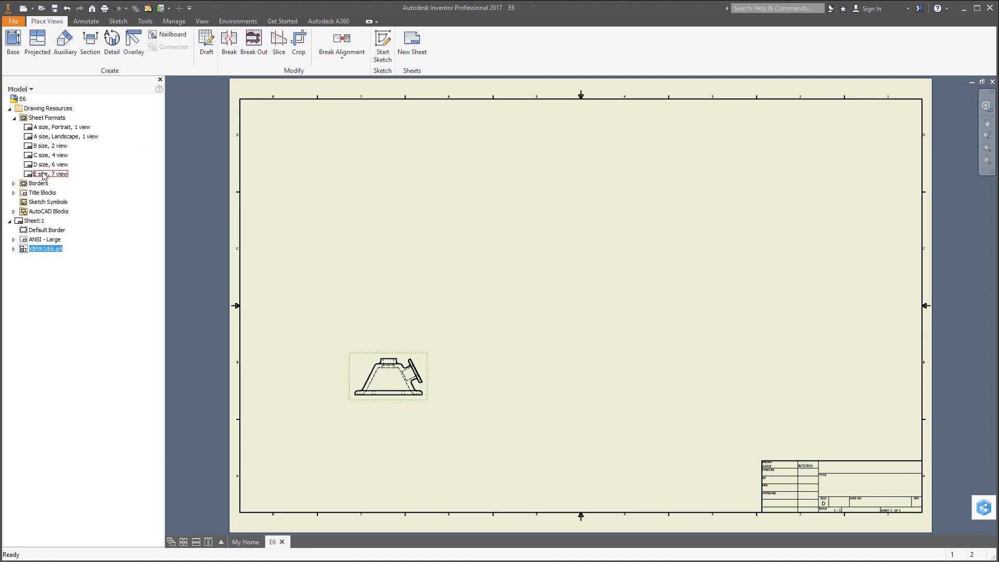
pyautogui.doubleClick(50, 138)
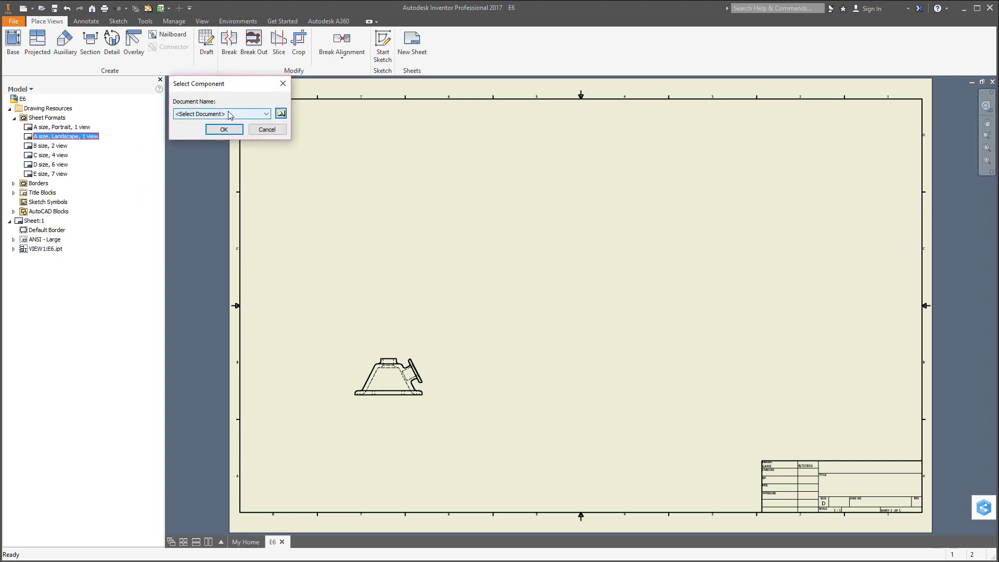
pyautogui.click(266, 115)
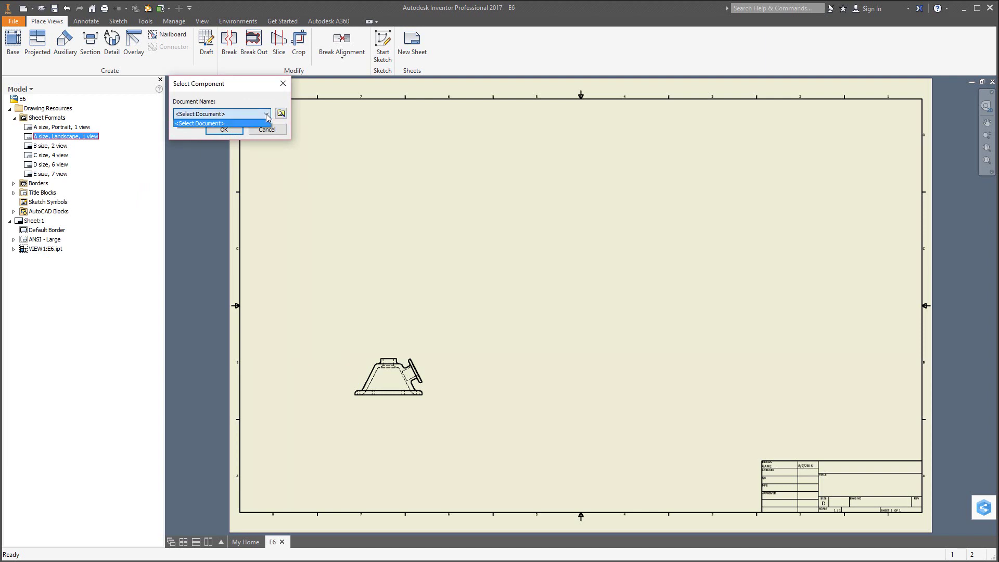
pyautogui.click(266, 115)
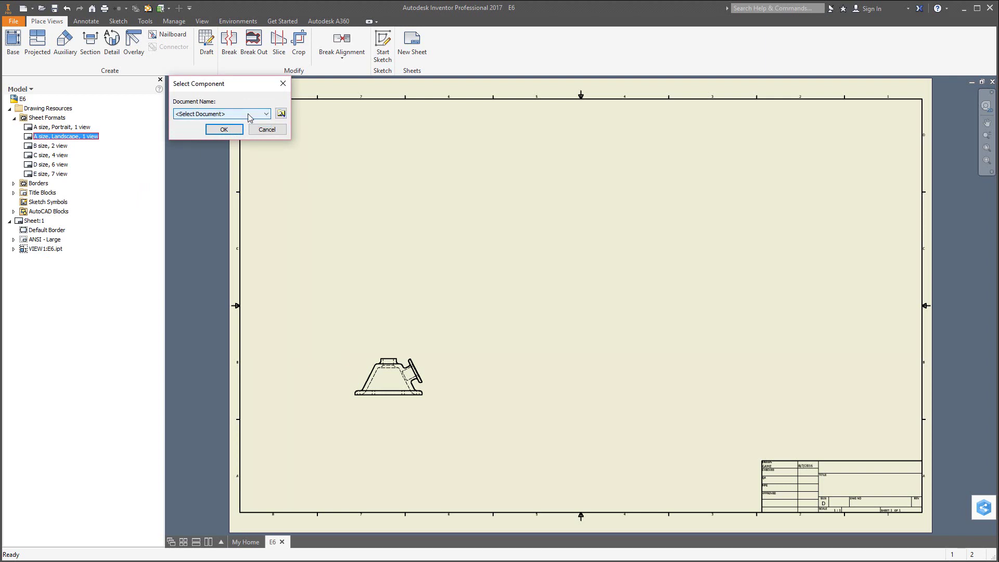
pyautogui.click(281, 113)
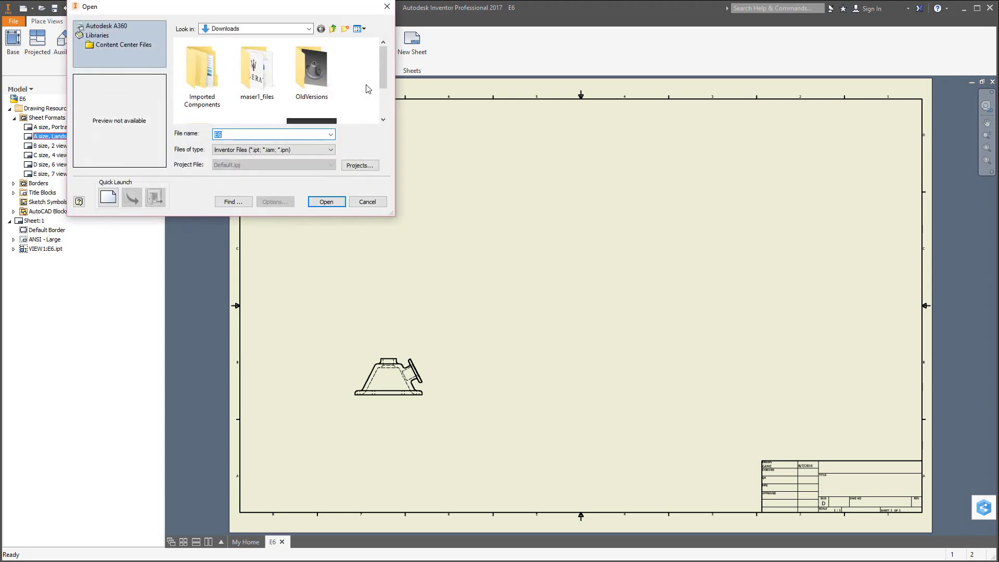
pyautogui.moveTo(381, 74); pyautogui.dragTo(382, 100)
pyautogui.click(309, 92)
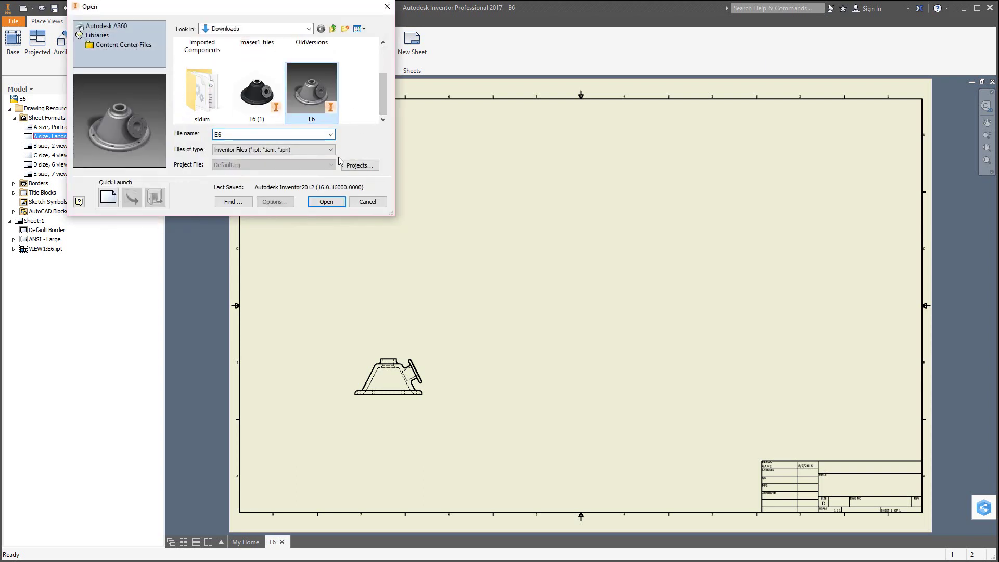
pyautogui.click(337, 202)
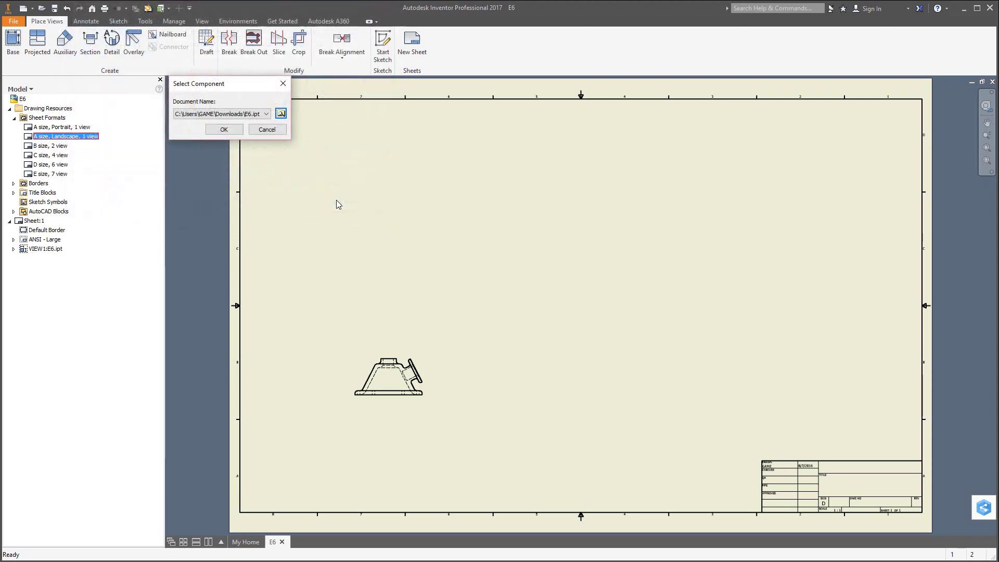
pyautogui.click(223, 129)
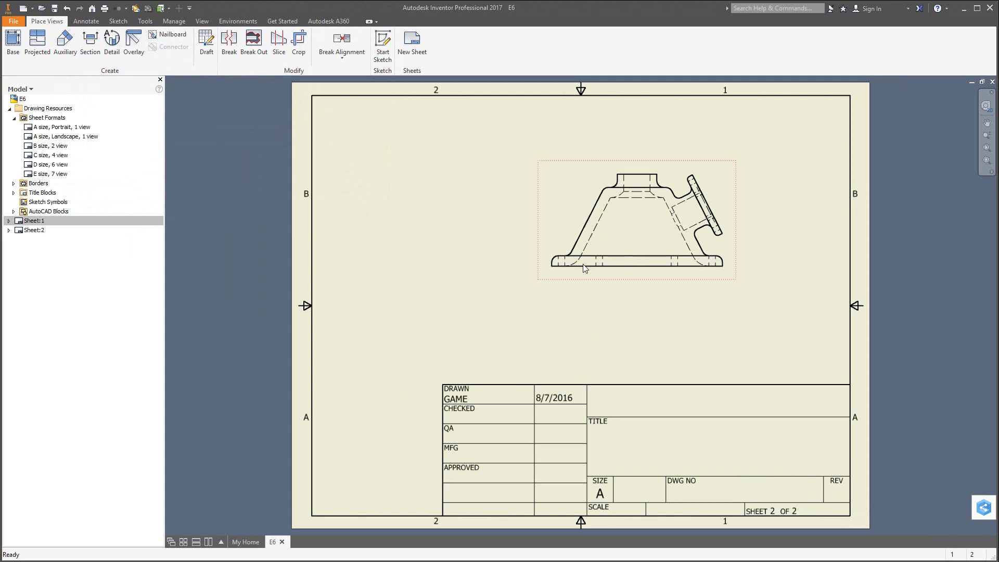
pyautogui.moveTo(581, 281); pyautogui.dragTo(364, 379)
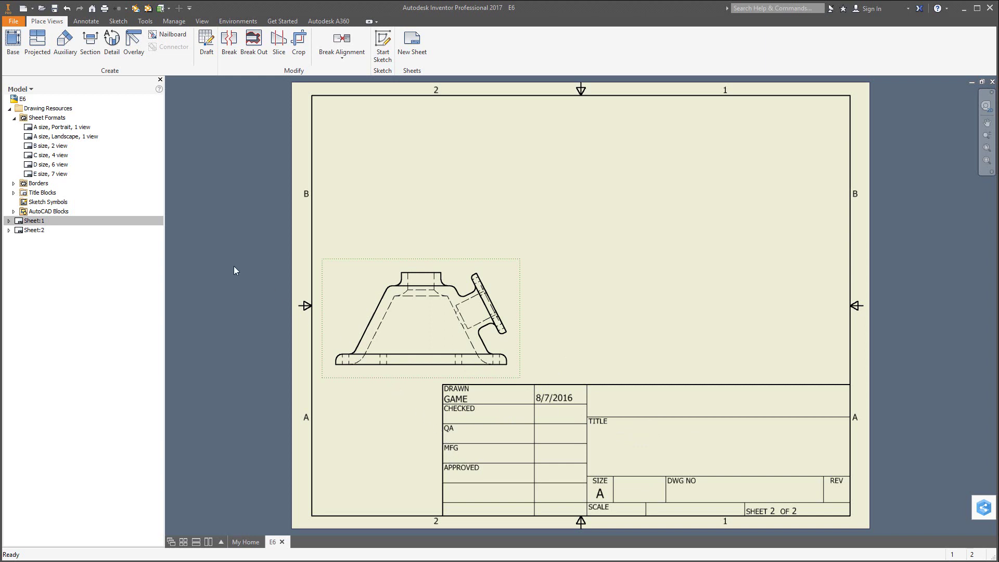
# Replace Sheet:2's ANSI - Large title block with the ANSI A one and shift the front view slightly down and right
pyautogui.click(9, 230)
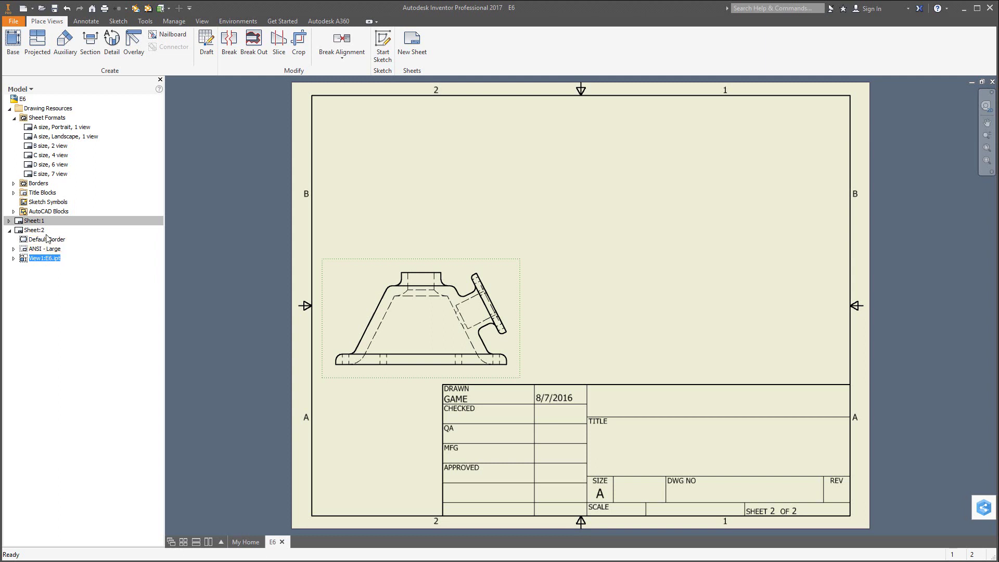
pyautogui.click(14, 248)
pyautogui.click(14, 267)
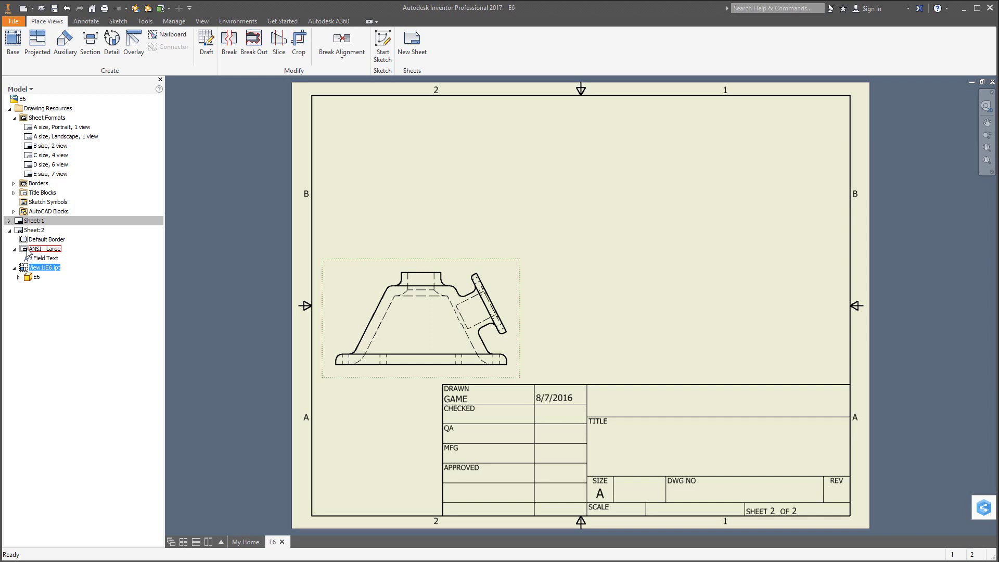
pyautogui.rightClick(29, 252)
pyautogui.click(46, 265)
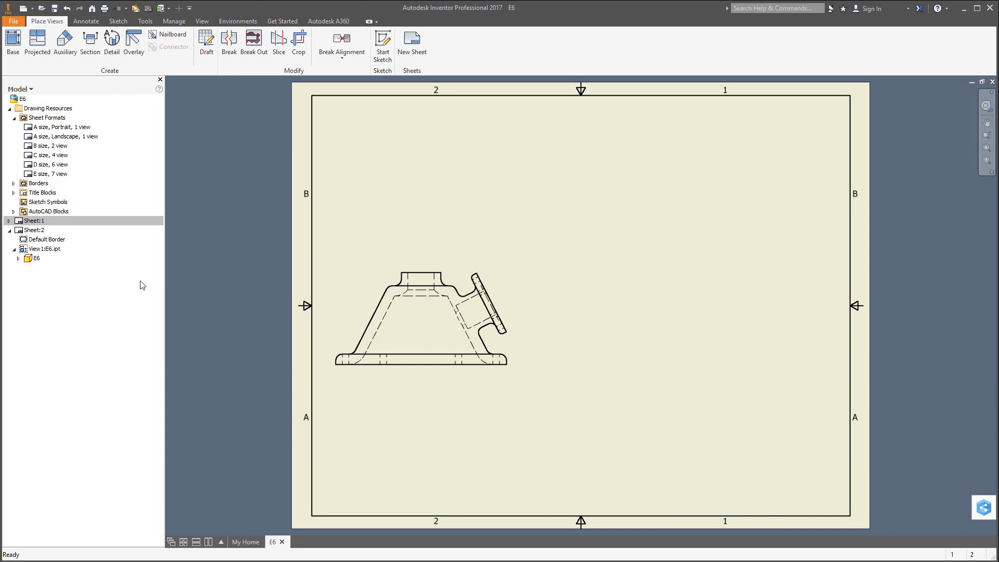
pyautogui.click(14, 193)
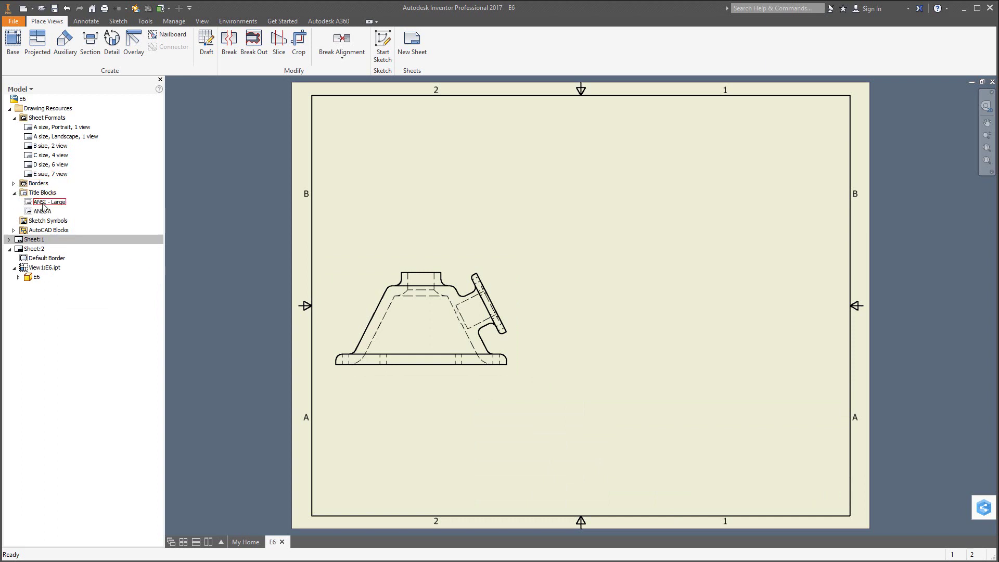
pyautogui.click(42, 211)
pyautogui.doubleClick(29, 211)
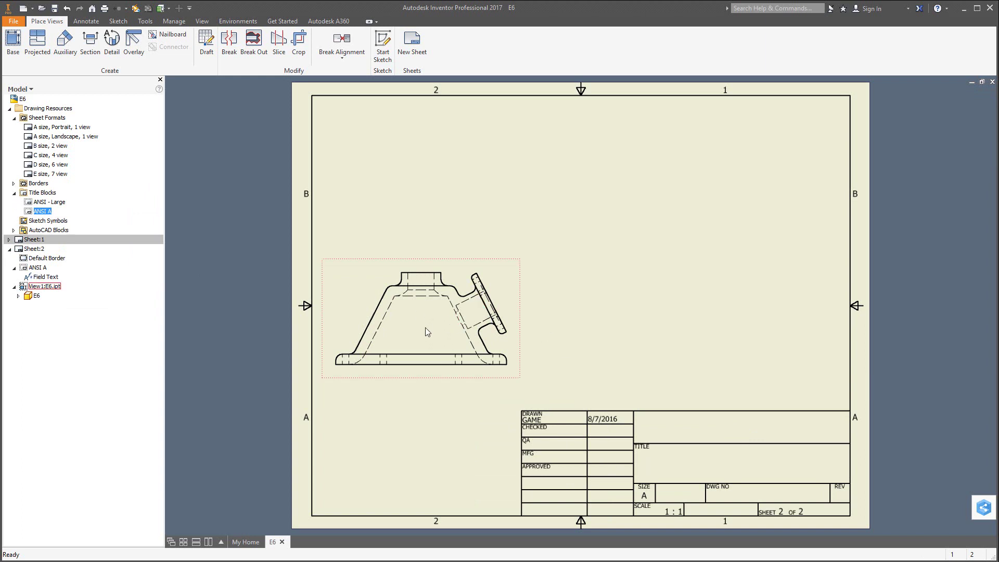
pyautogui.moveTo(403, 375)
pyautogui.mouseDown()
pyautogui.moveTo(464, 411)
pyautogui.moveTo(429, 390)
pyautogui.mouseUp()
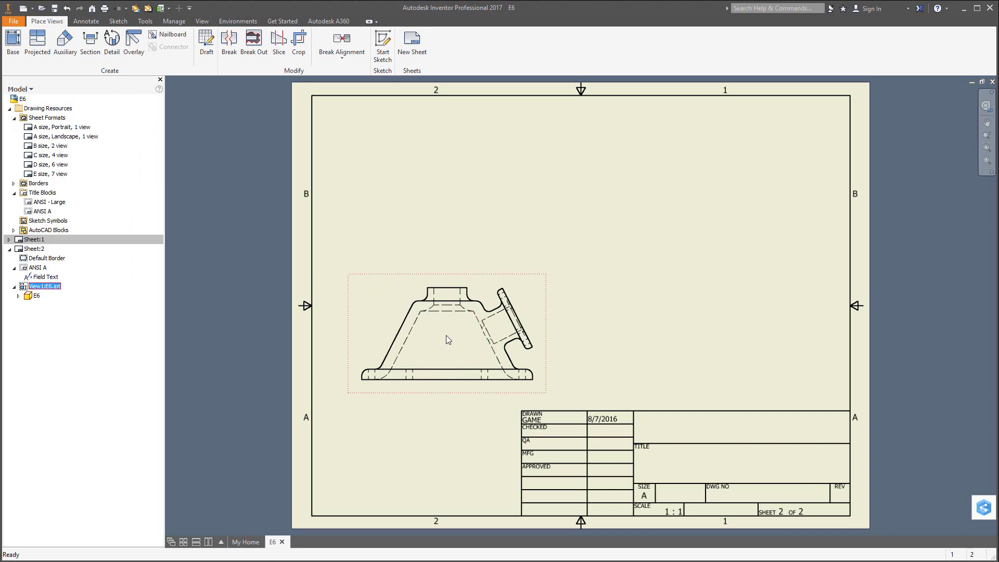
# Set the front view on Sheet:2 to the Hidden Line Removed style at a 2:3 scale
pyautogui.doubleClick(448, 339)
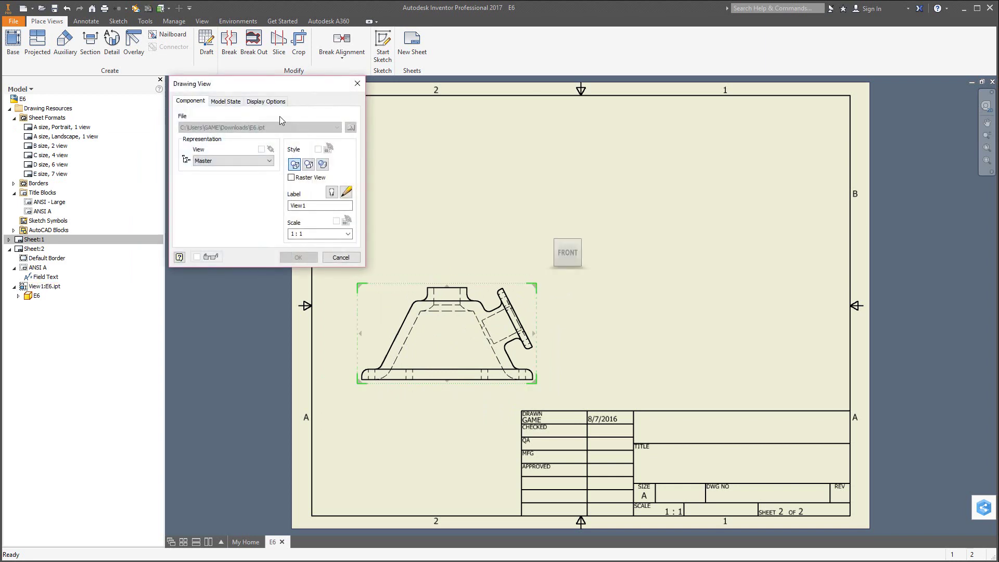
pyautogui.moveTo(240, 85)
pyautogui.mouseDown()
pyautogui.moveTo(270, 163)
pyautogui.moveTo(249, 171)
pyautogui.mouseUp()
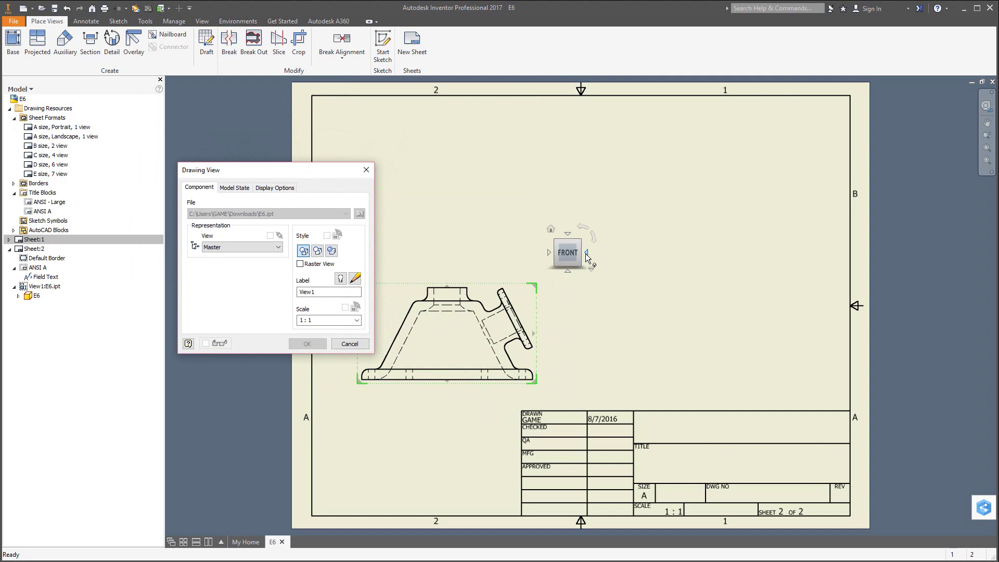
pyautogui.click(586, 254)
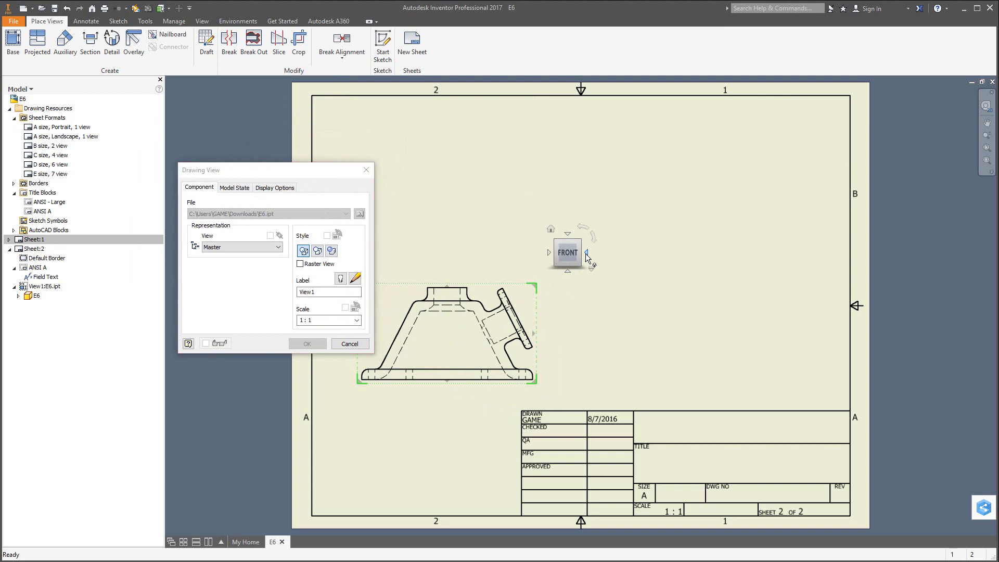
pyautogui.click(548, 251)
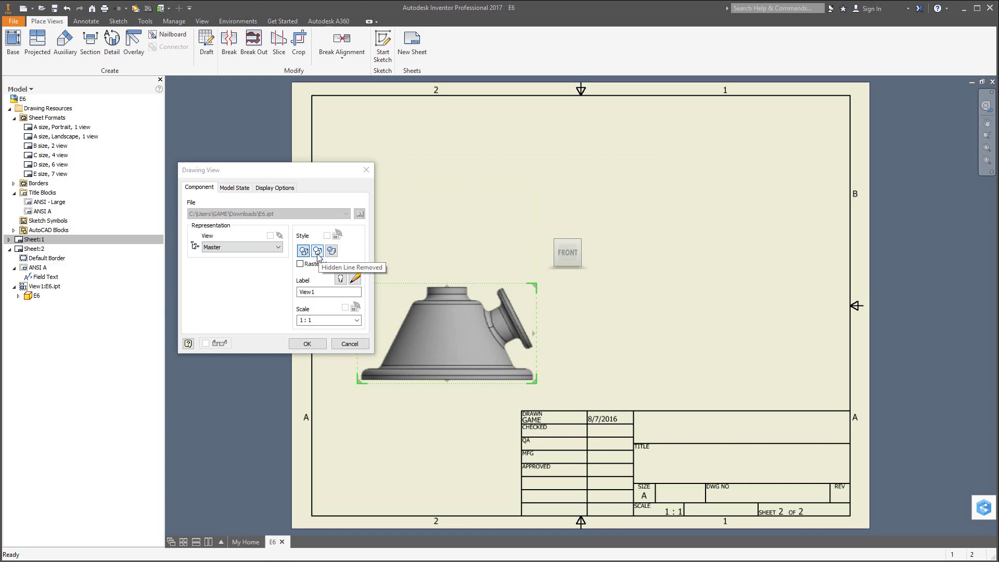
pyautogui.click(317, 253)
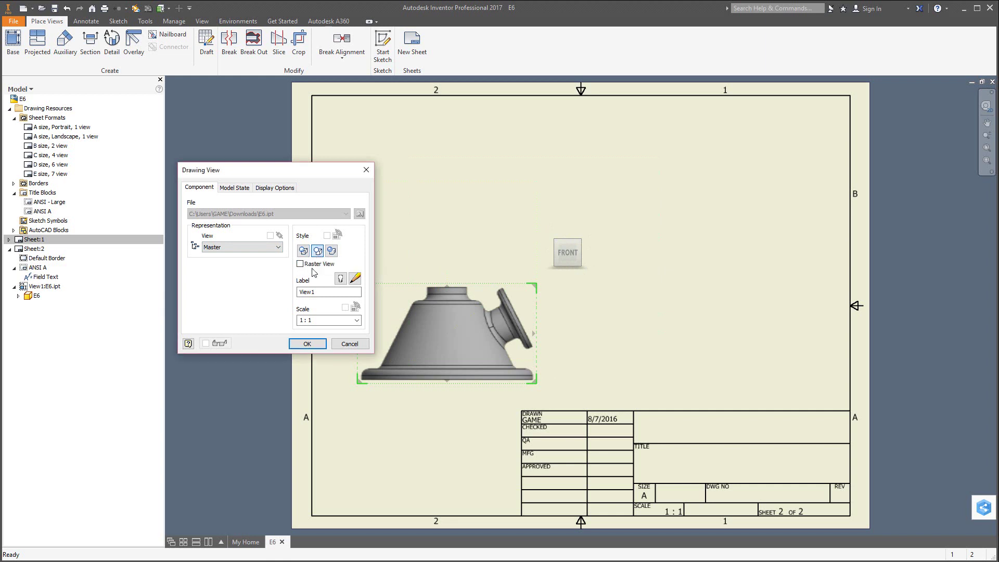
pyautogui.click(356, 320)
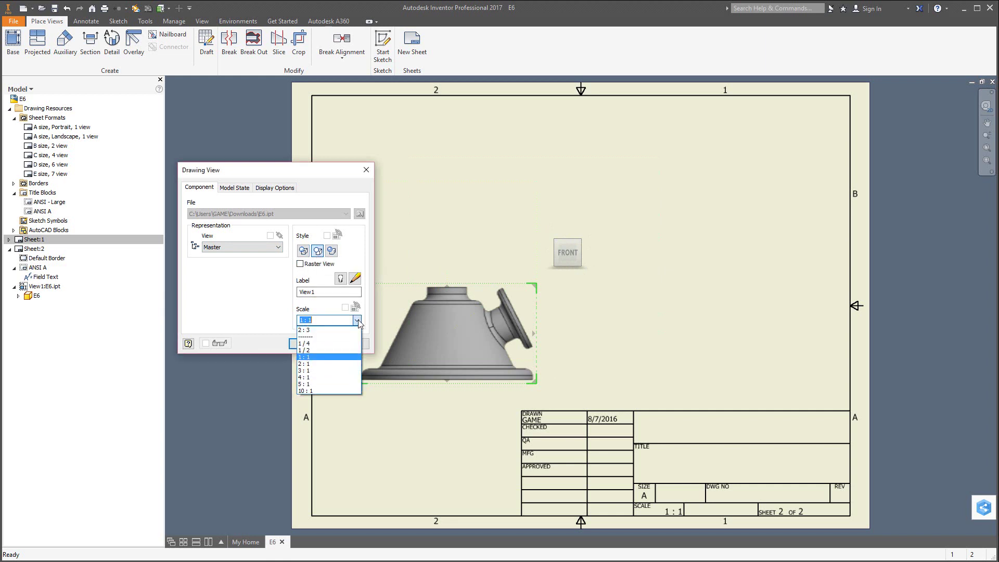
pyautogui.click(321, 331)
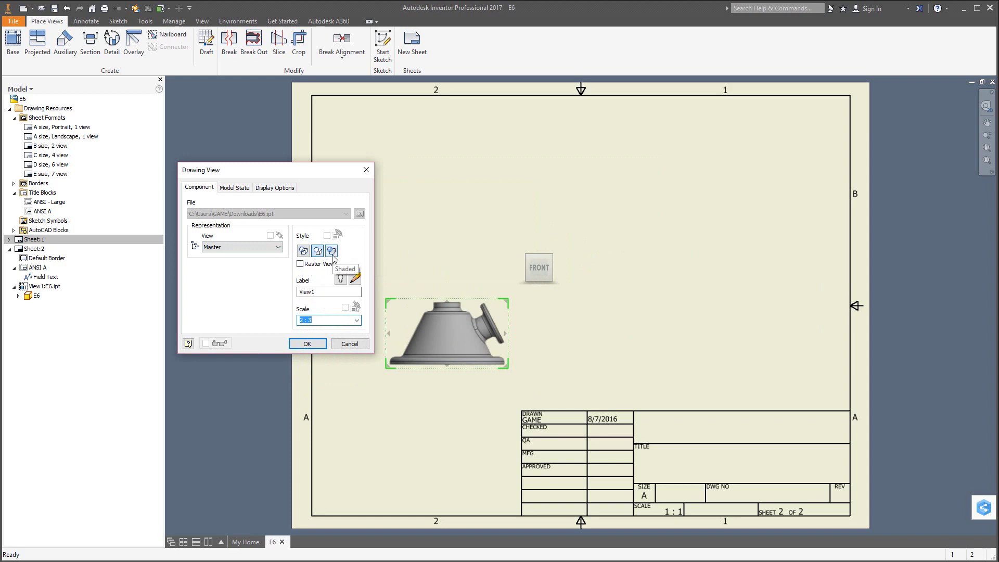
# Enable foreshortened tangent edges on the front view and shift the view slightly down and left on the sheet
pyautogui.click(276, 189)
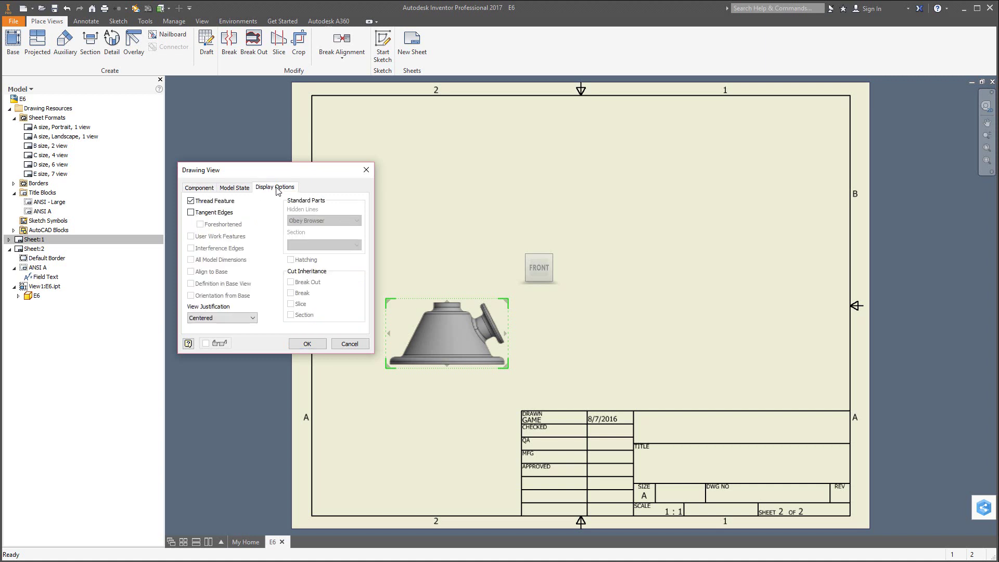
pyautogui.click(191, 212)
pyautogui.click(201, 224)
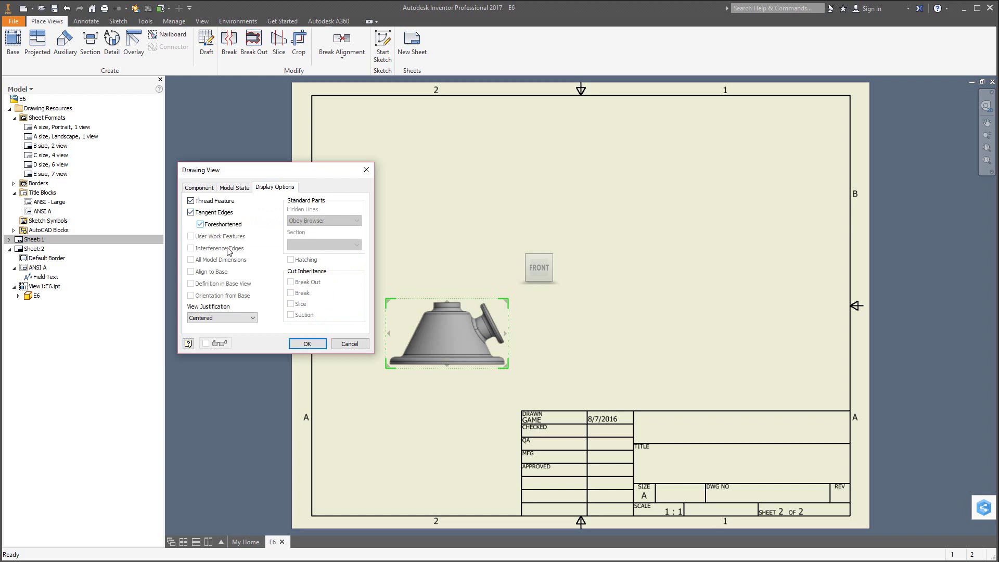
pyautogui.click(308, 344)
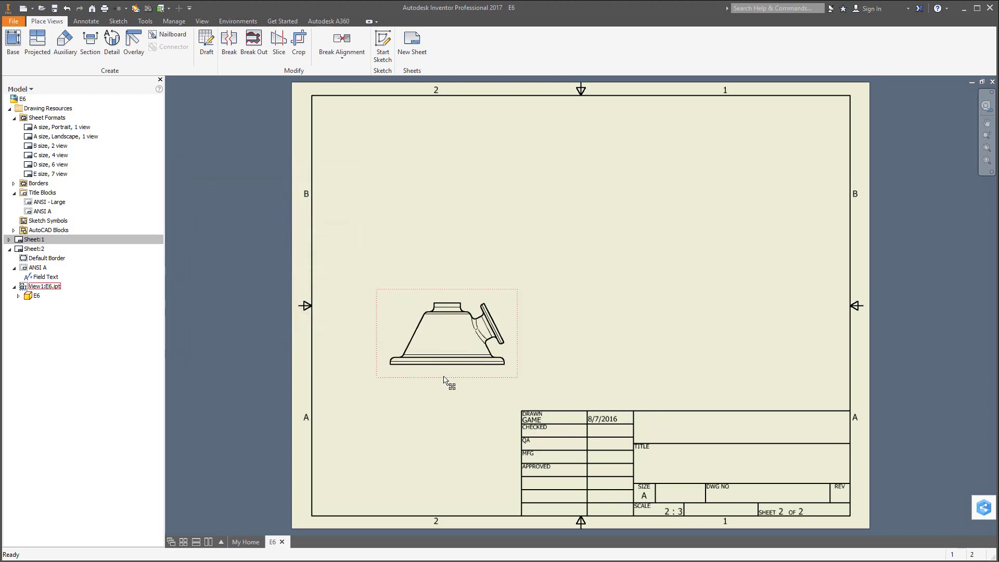
pyautogui.moveTo(446, 383); pyautogui.dragTo(448, 404)
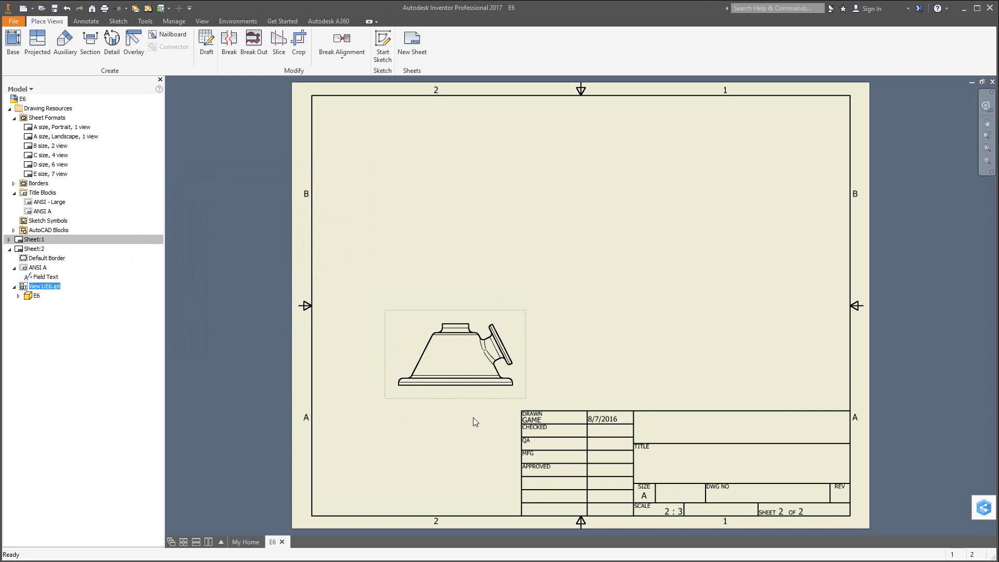
pyautogui.moveTo(455, 403); pyautogui.dragTo(438, 404)
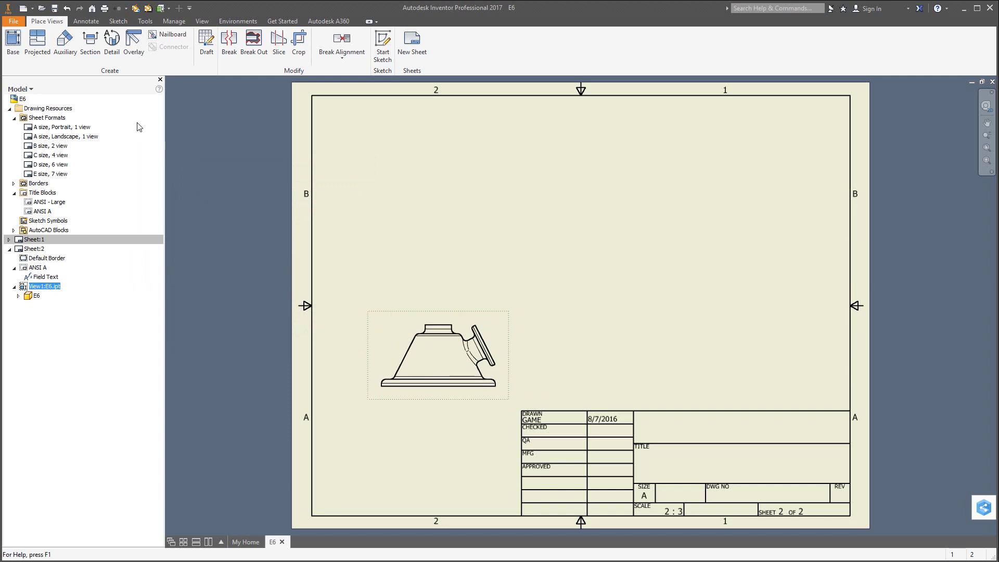
# Project a top view above the front view, a side view to its right, and an isometric view in the sheet's upper right
pyautogui.click(45, 55)
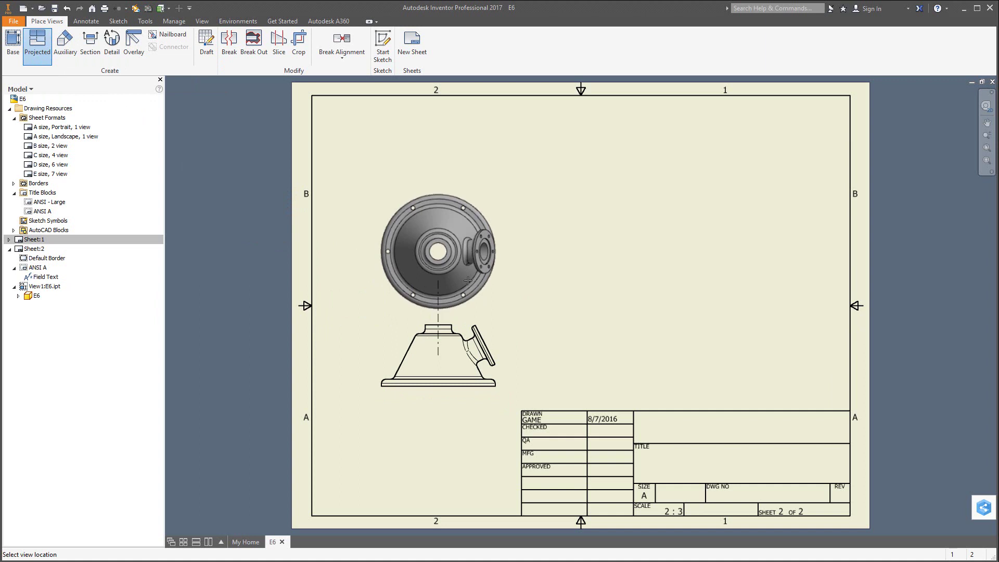
pyautogui.click(467, 281)
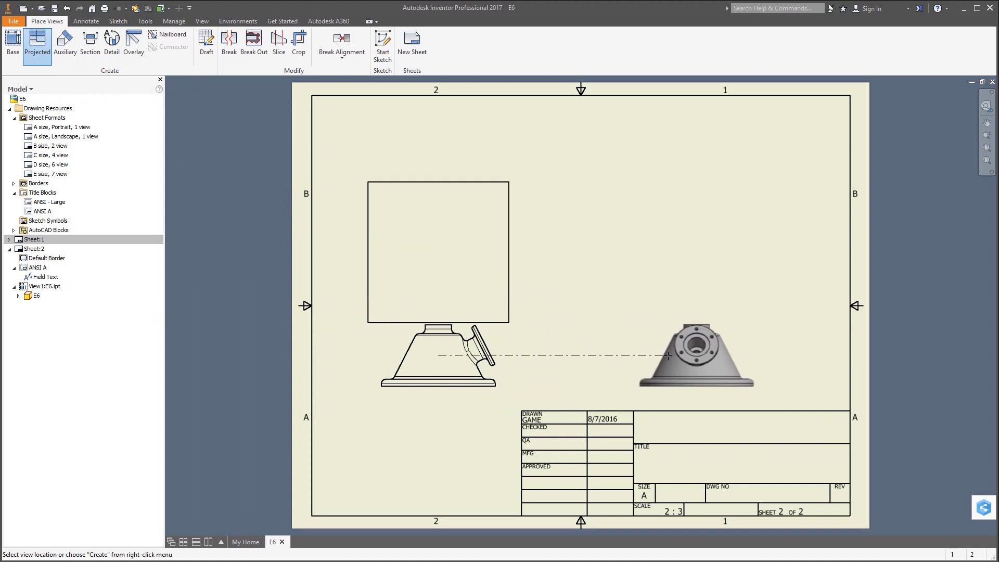
pyautogui.click(668, 356)
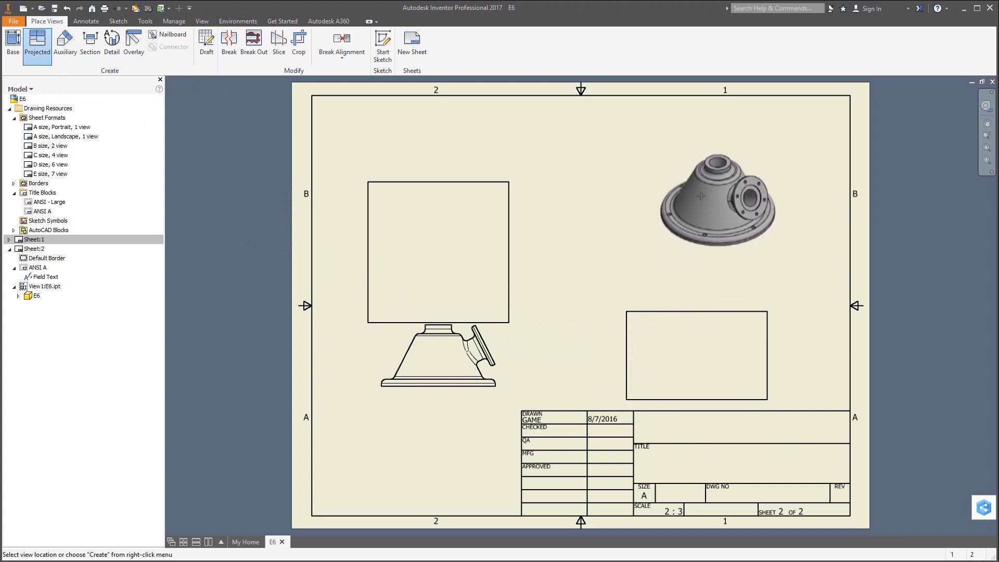
pyautogui.click(717, 179)
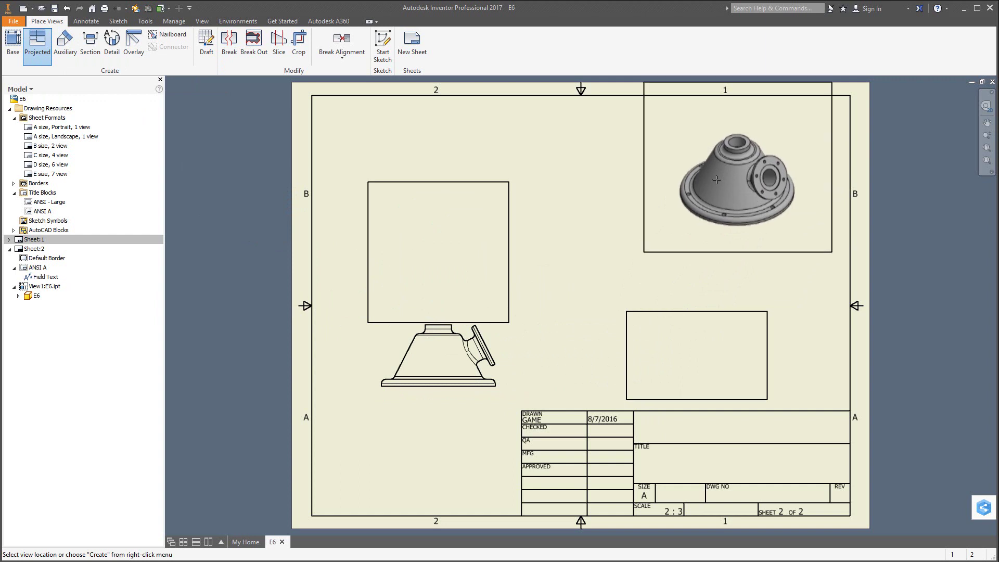
pyautogui.rightClick(716, 180)
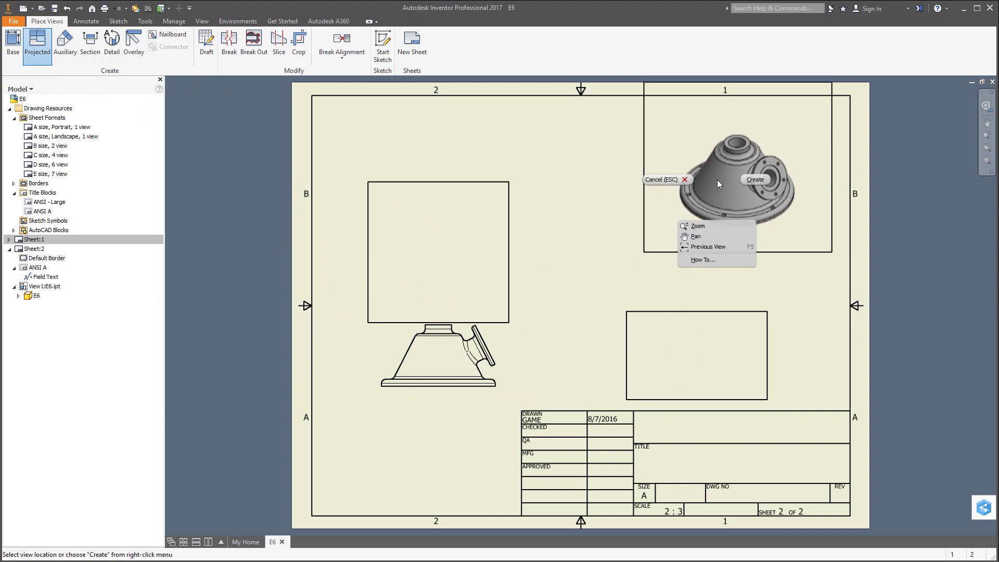
pyautogui.click(754, 180)
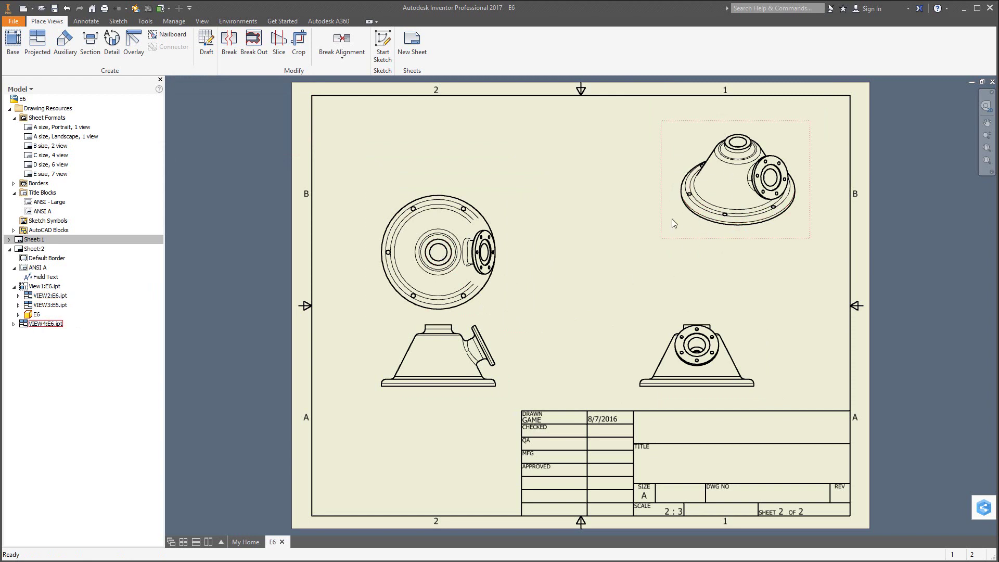
# Set the isometric view's display style to Shaded
pyautogui.doubleClick(689, 227)
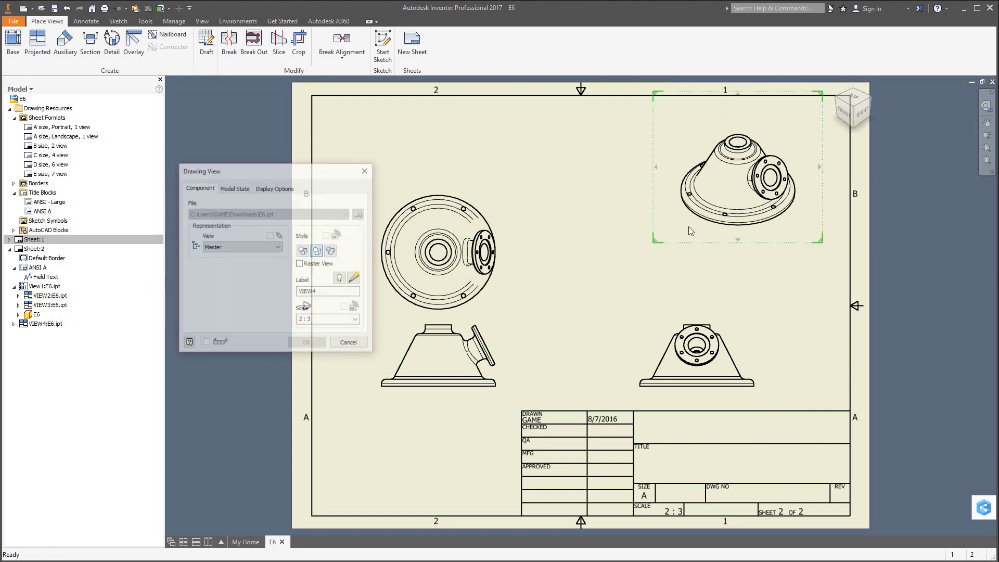
pyautogui.click(331, 251)
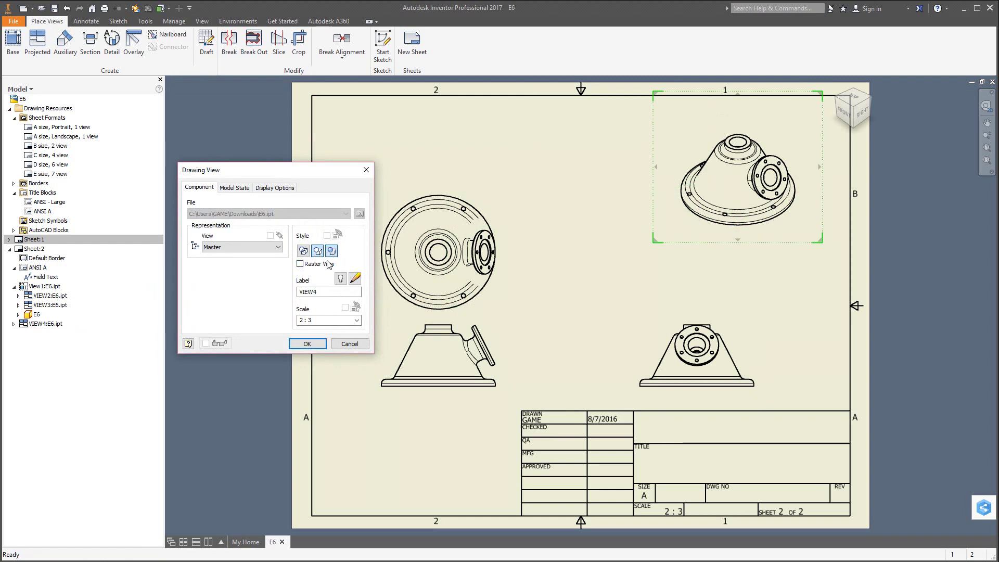
pyautogui.click(311, 344)
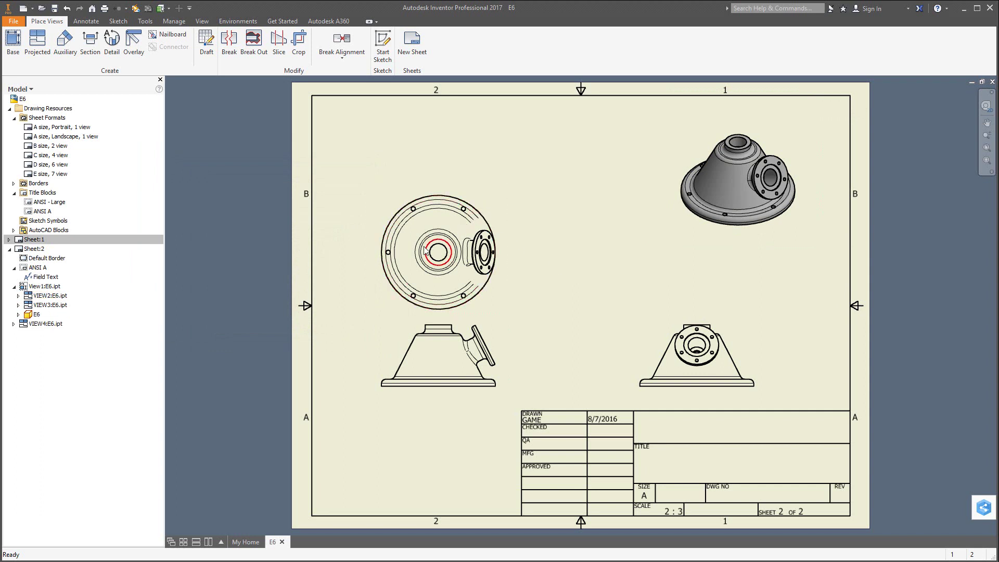
# Create a full-depth 2:3 section view from a horizontal cut through the top view's center, placed above the top view
pyautogui.click(381, 205)
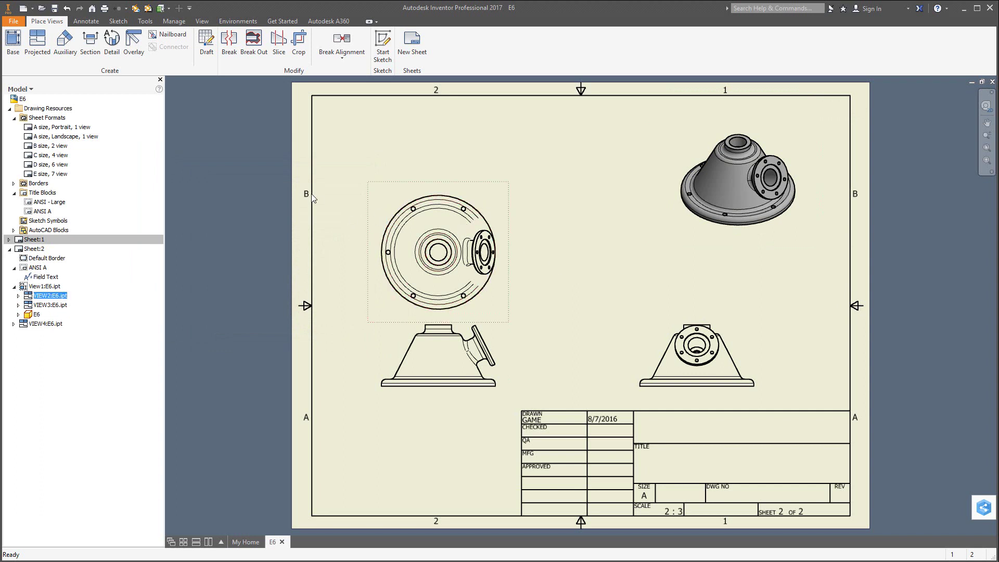
pyautogui.click(90, 46)
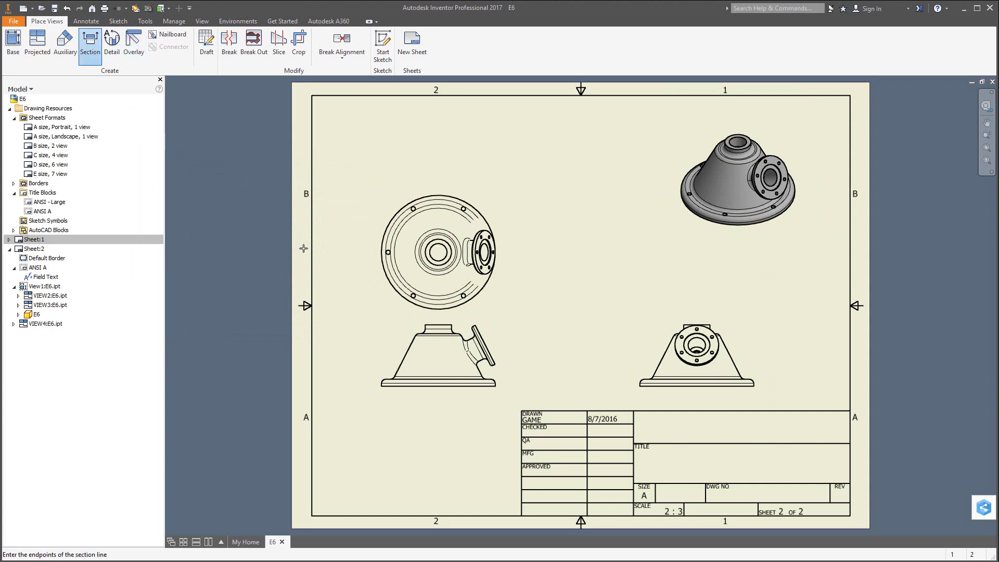
pyautogui.click(369, 252)
pyautogui.click(505, 251)
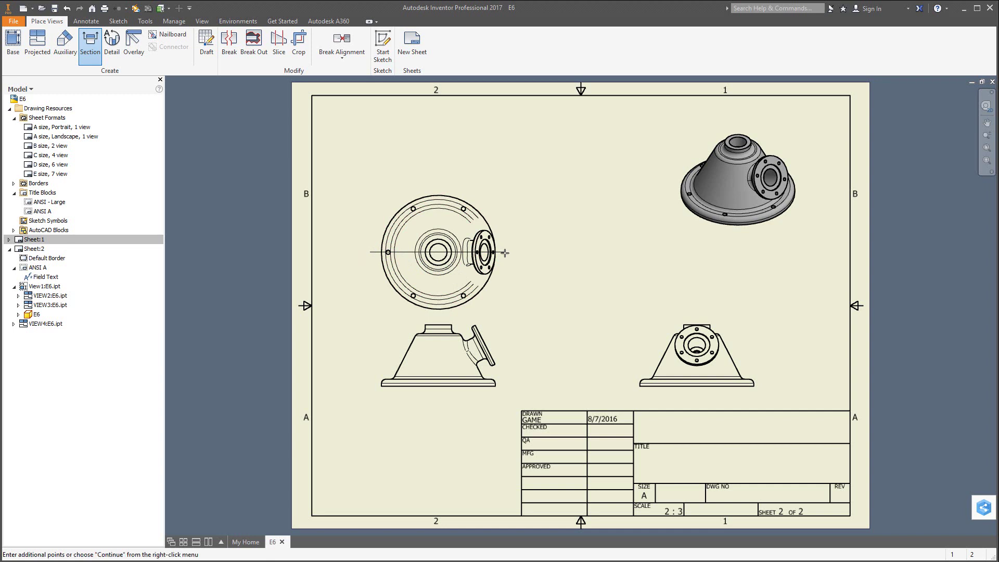
pyautogui.rightClick(536, 216)
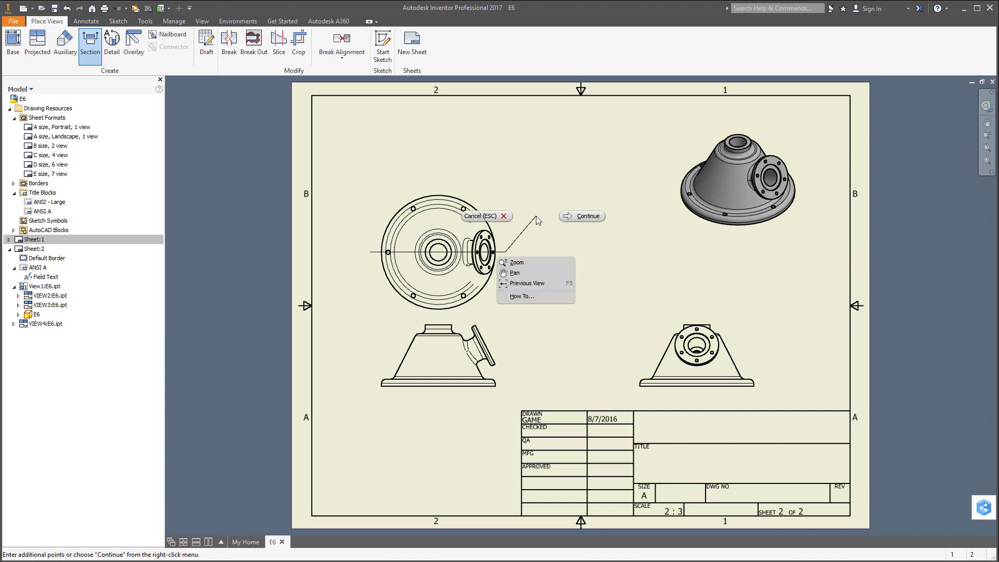
pyautogui.click(573, 216)
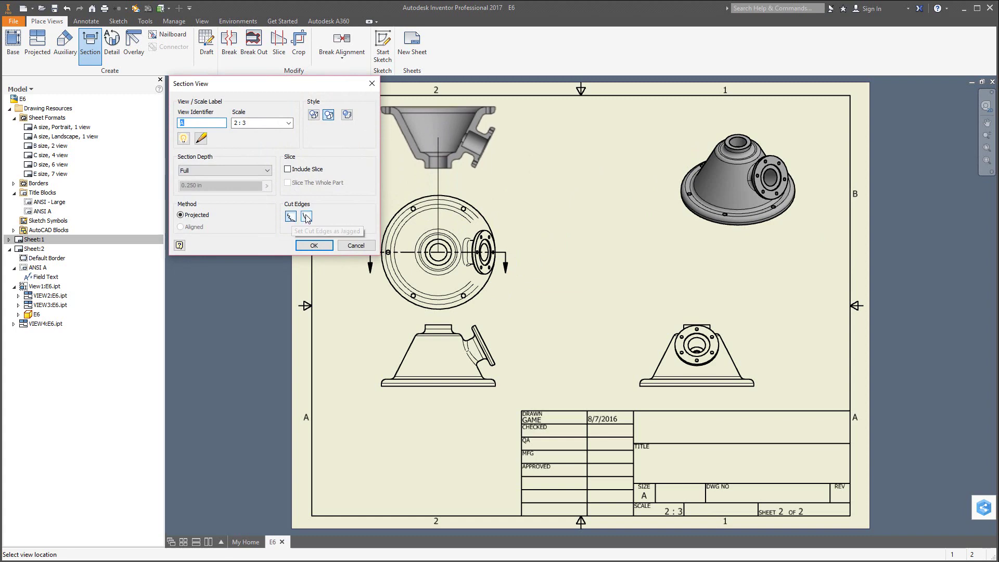
pyautogui.click(452, 149)
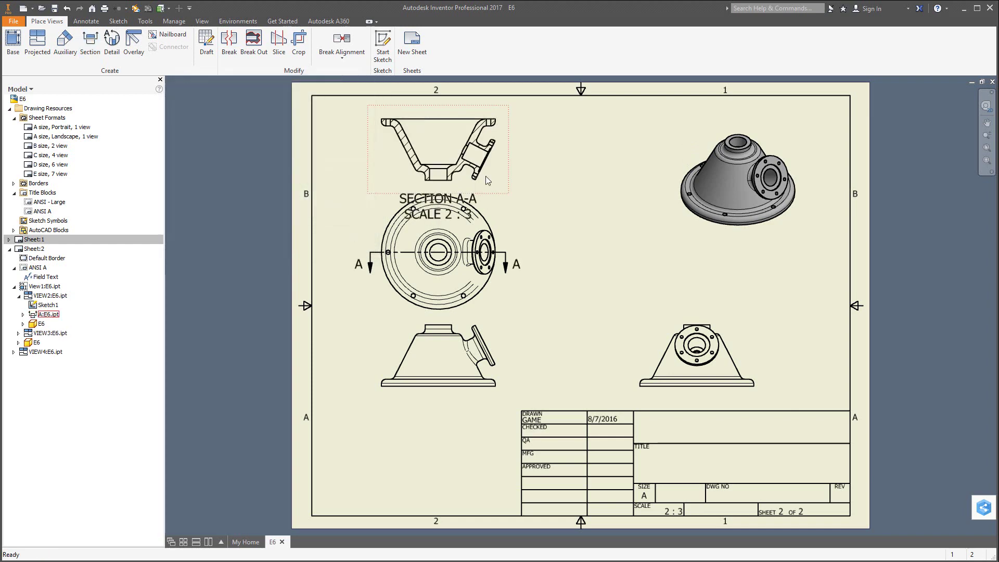
# Space out the front and top views lower on the sheet and move the section label up toward the section view
pyautogui.click(421, 398)
pyautogui.moveTo(394, 419); pyautogui.dragTo(375, 439)
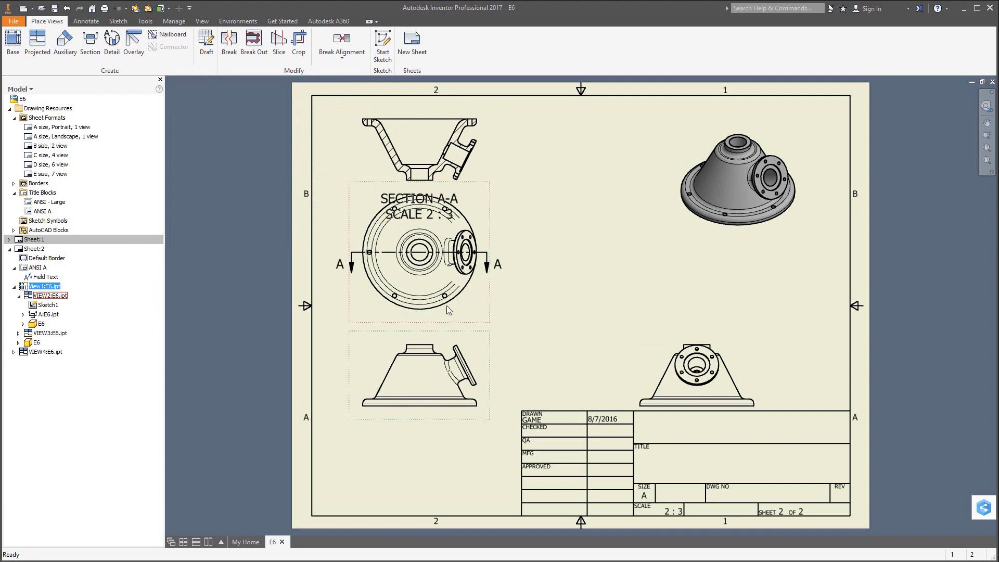
pyautogui.moveTo(489, 315); pyautogui.dragTo(489, 329)
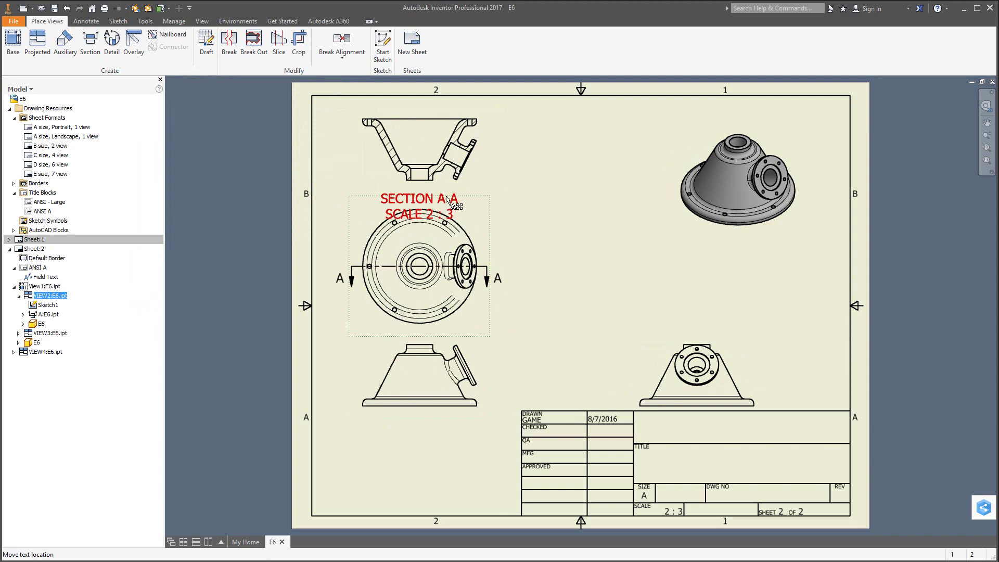
pyautogui.moveTo(444, 201); pyautogui.dragTo(444, 188)
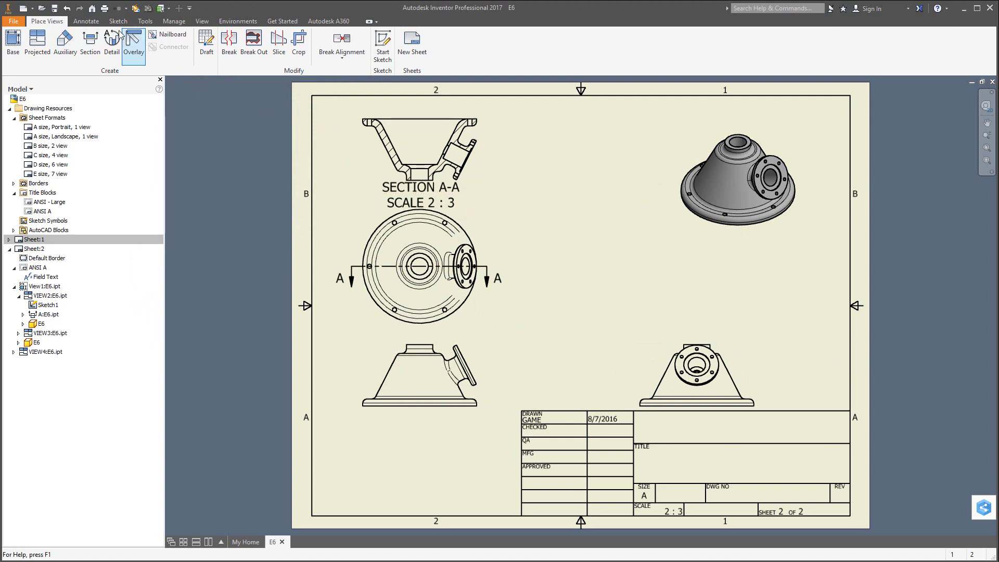
# Set the text height of the Label Text (ANSI) style to 0.100 in
pyautogui.click(90, 22)
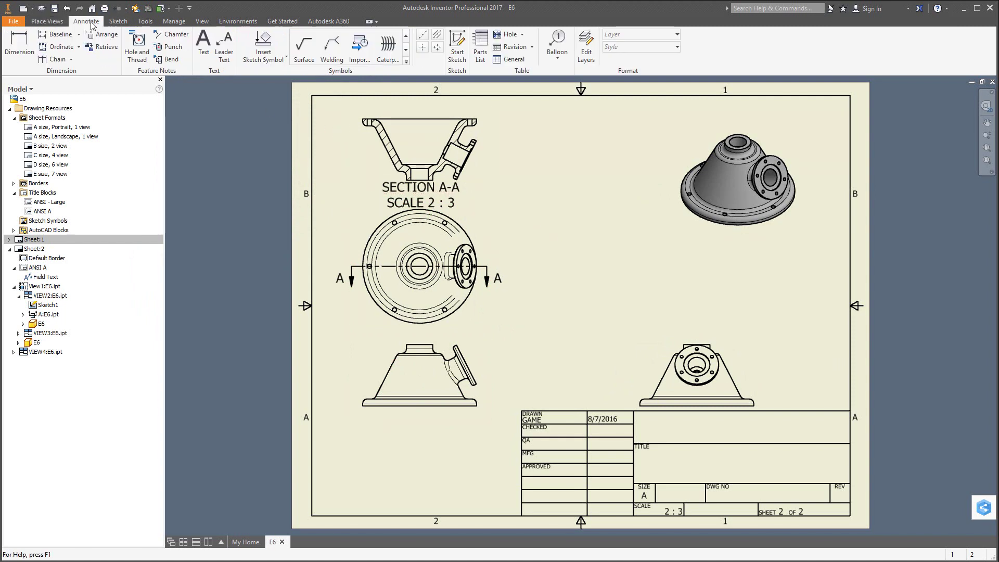
pyautogui.click(119, 22)
pyautogui.click(143, 22)
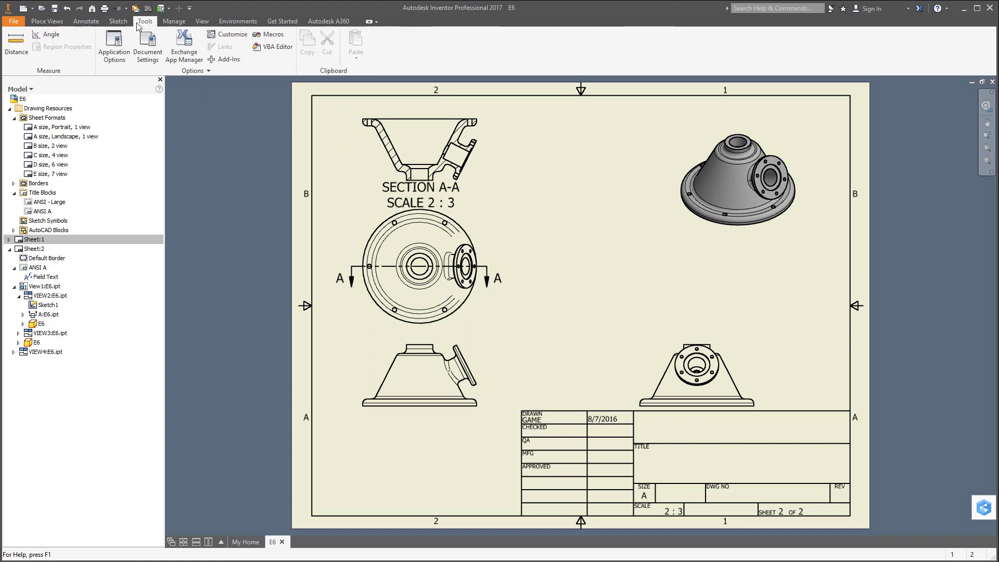
pyautogui.click(174, 24)
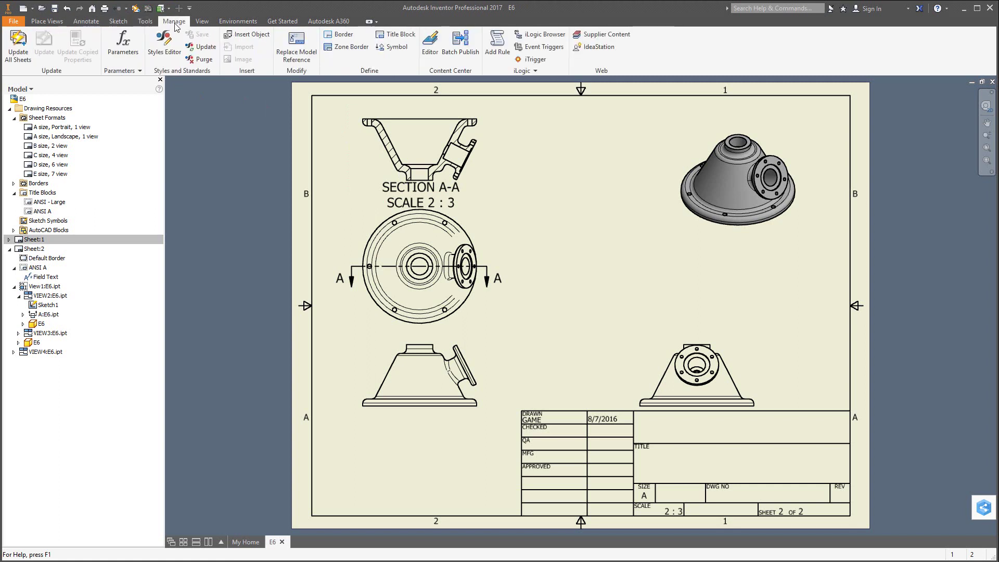
pyautogui.click(166, 51)
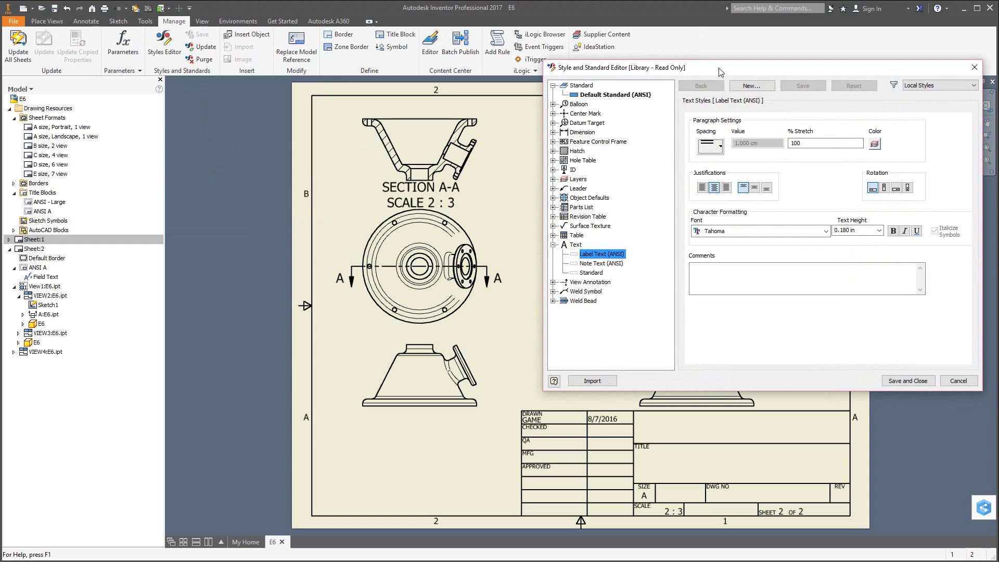
pyautogui.moveTo(721, 71); pyautogui.dragTo(634, 135)
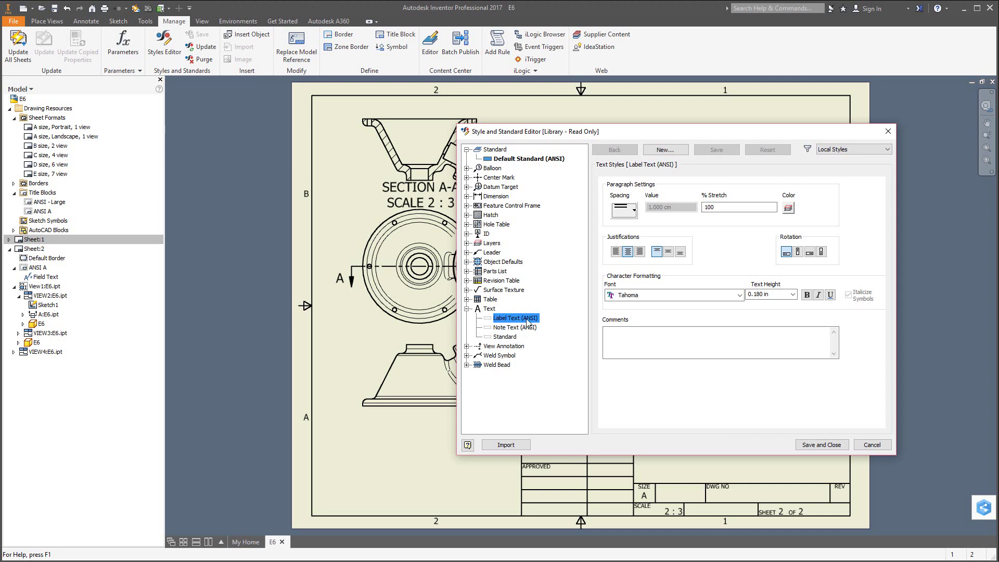
pyautogui.click(792, 295)
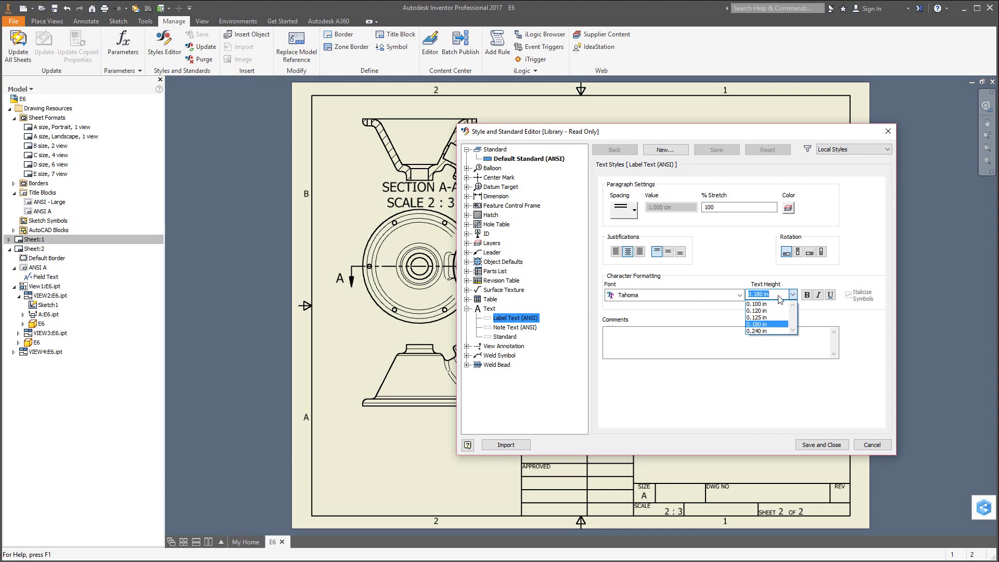
pyautogui.click(760, 303)
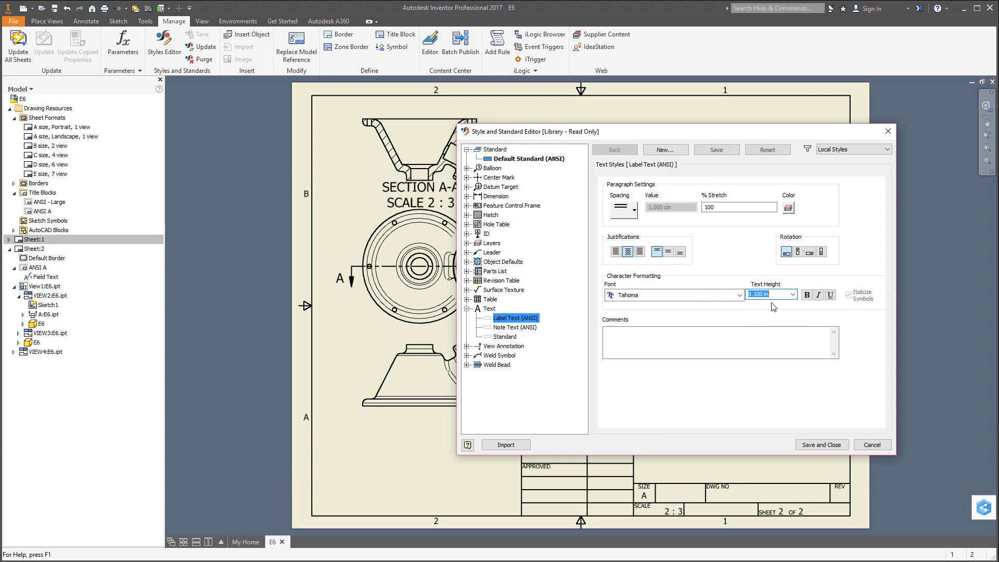
# Italicize the Label Text (ANSI) style, save the style, and center the section label just below the section view
pyautogui.click(739, 295)
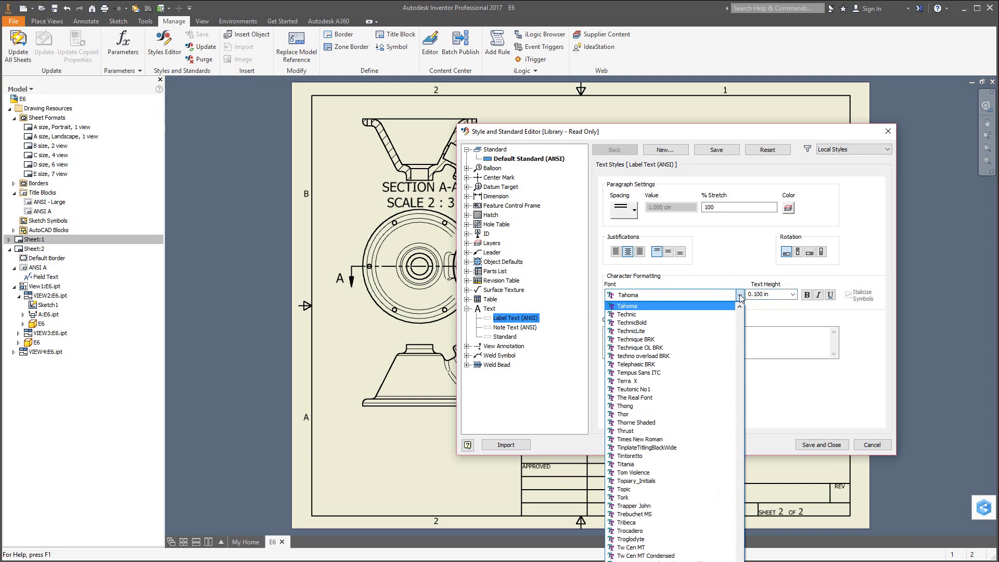
pyautogui.click(740, 296)
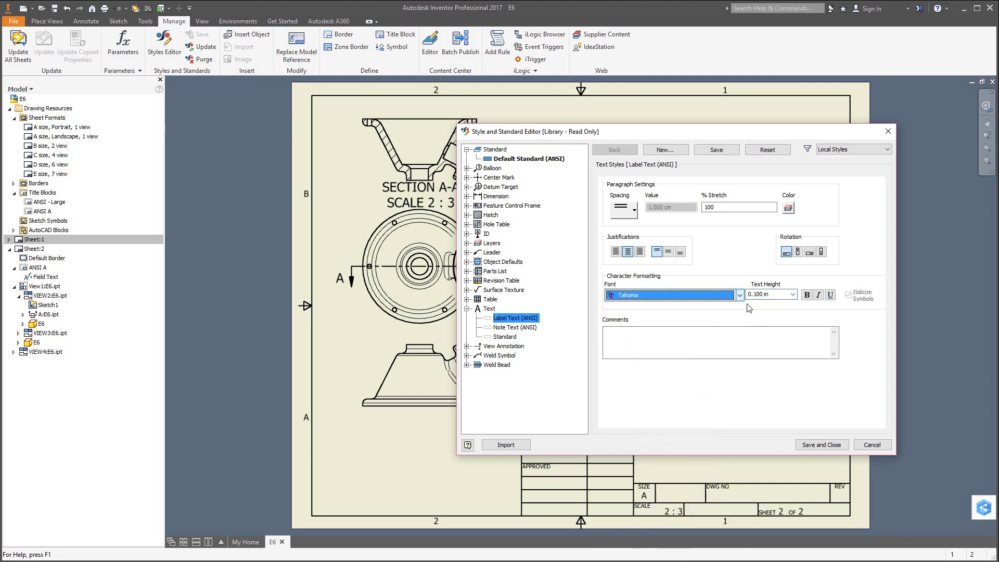
pyautogui.click(819, 295)
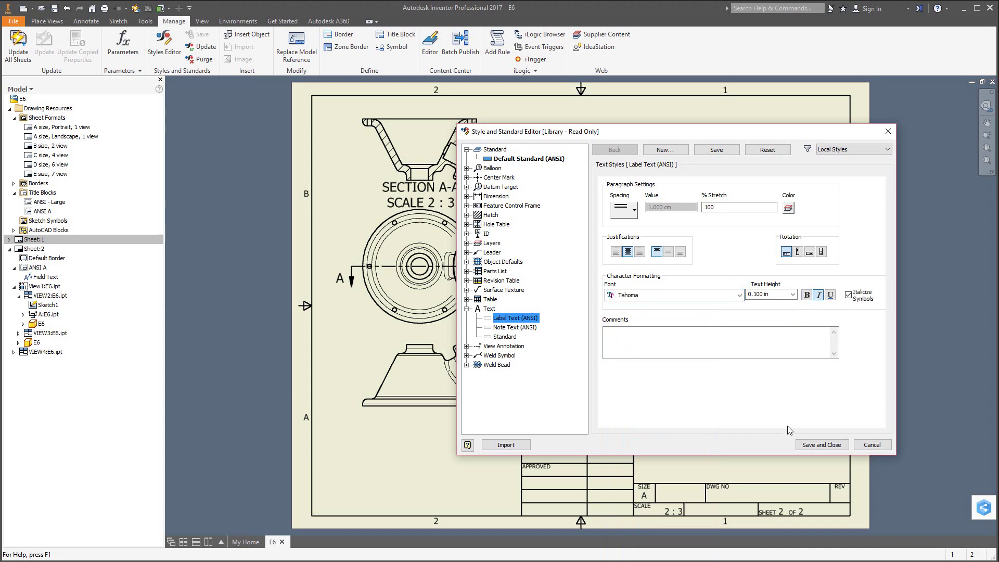
pyautogui.click(822, 445)
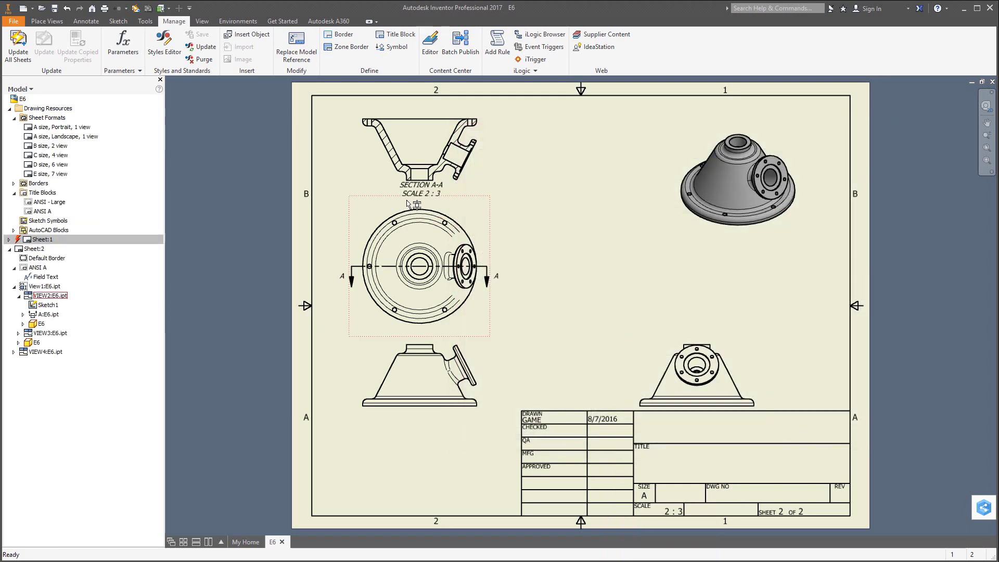
pyautogui.moveTo(426, 192); pyautogui.dragTo(426, 198)
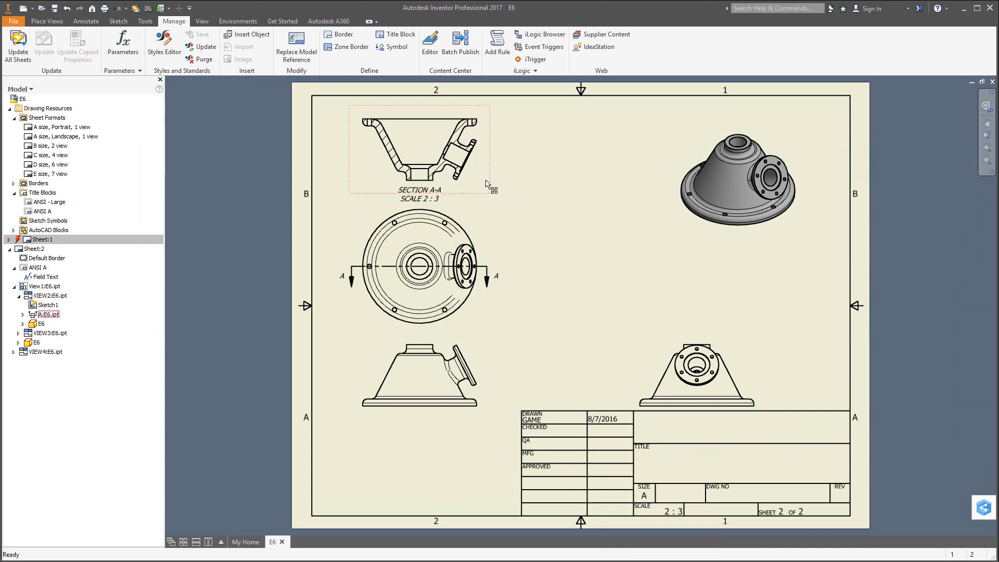
# Create detail view B at 1.33 : 1 with a circular fence around the section view's upper flange area, placed beside the section view
pyautogui.scroll(-3, 480, 152)
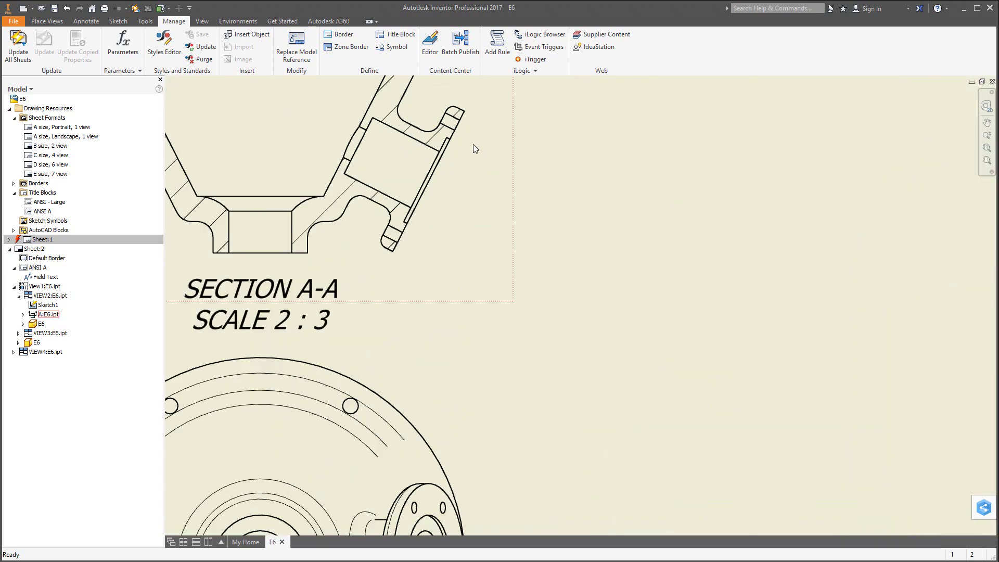
pyautogui.scroll(3, 472, 156)
pyautogui.scroll(-5, 476, 157)
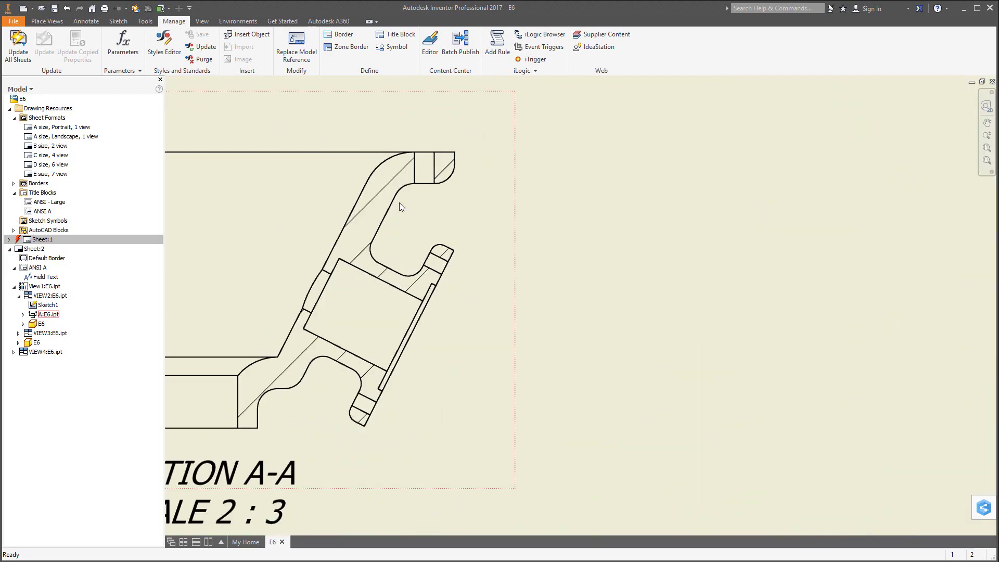
pyautogui.click(52, 23)
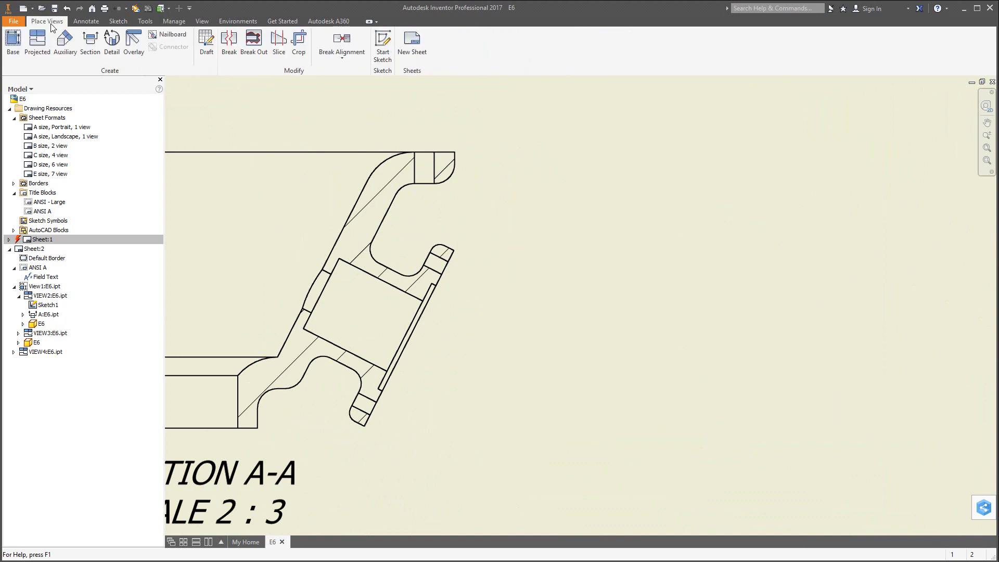
pyautogui.click(112, 43)
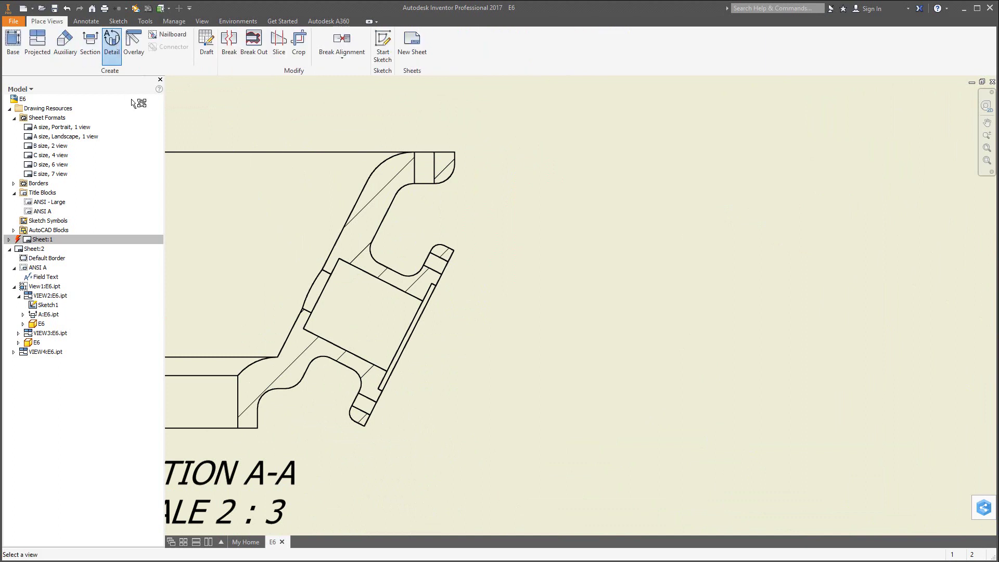
pyautogui.click(415, 225)
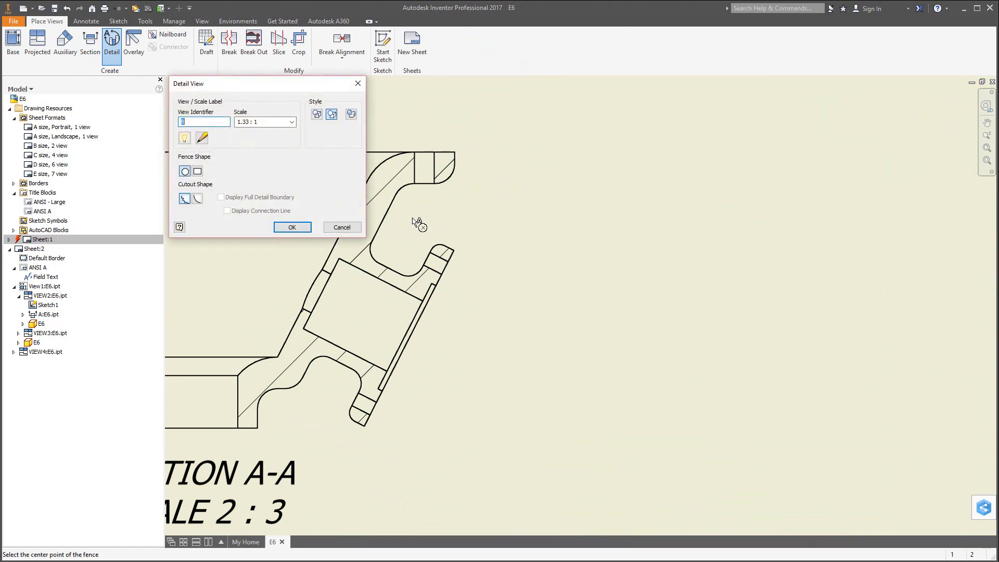
pyautogui.click(419, 220)
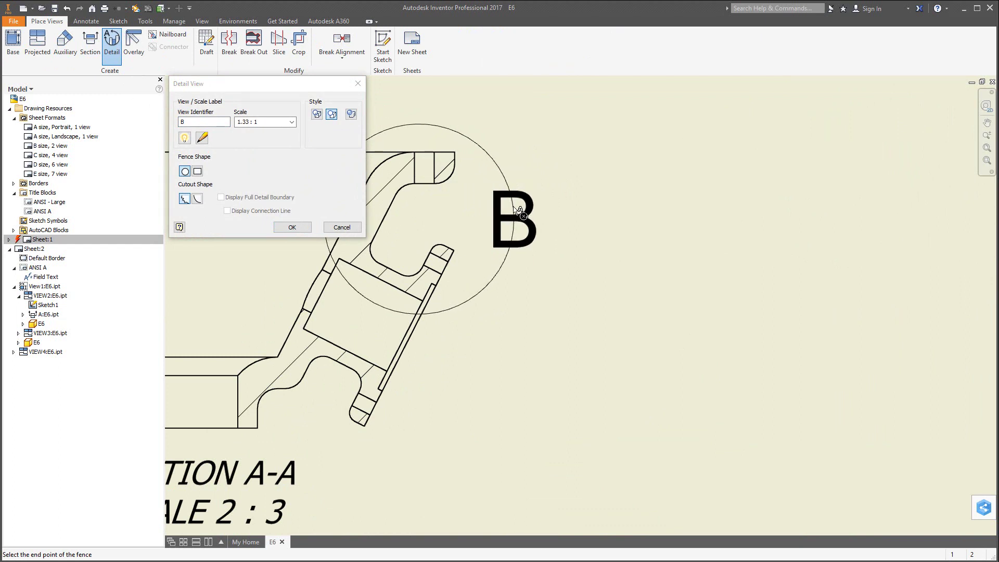
pyautogui.click(515, 210)
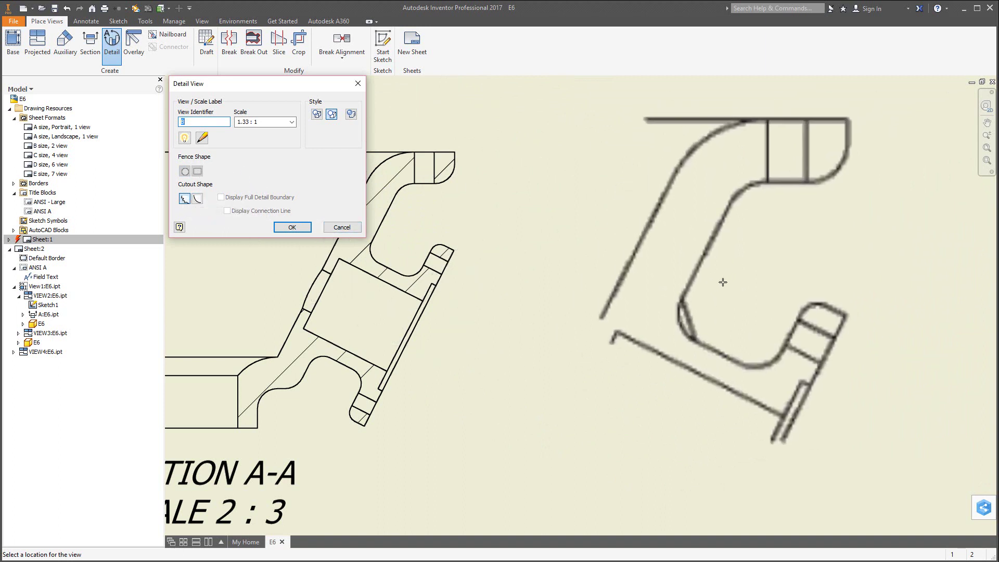
pyautogui.click(768, 286)
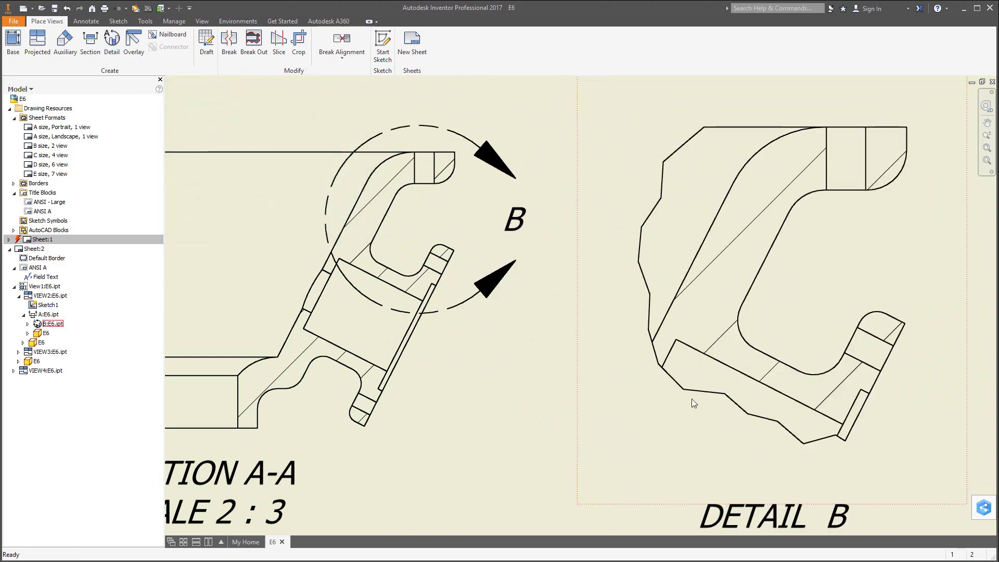
# Move the detail view's label up slightly, closer to the detail view
pyautogui.scroll(-4, 685, 401)
pyautogui.scroll(-3, 692, 486)
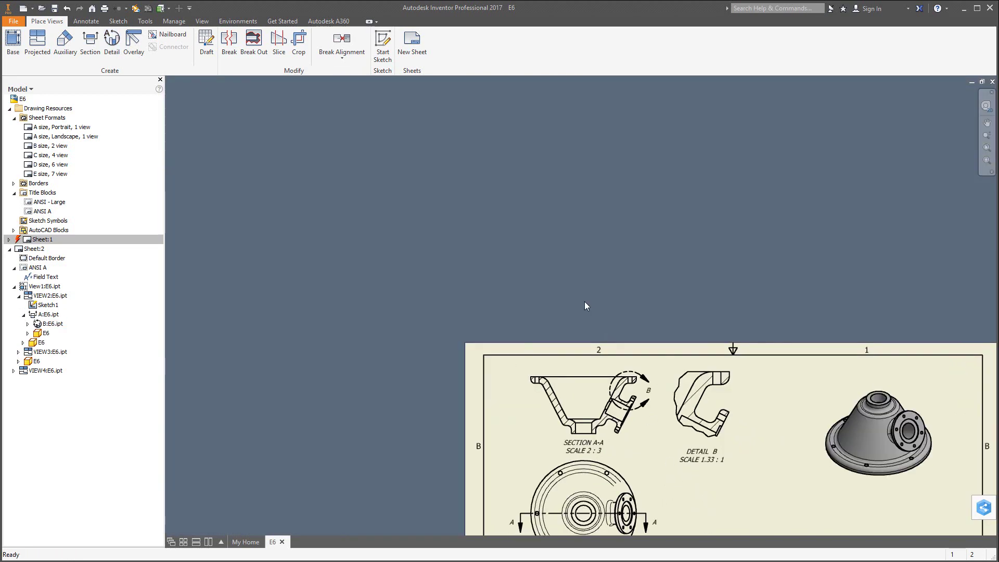
pyautogui.scroll(-3, 575, 298)
pyautogui.scroll(4, 663, 411)
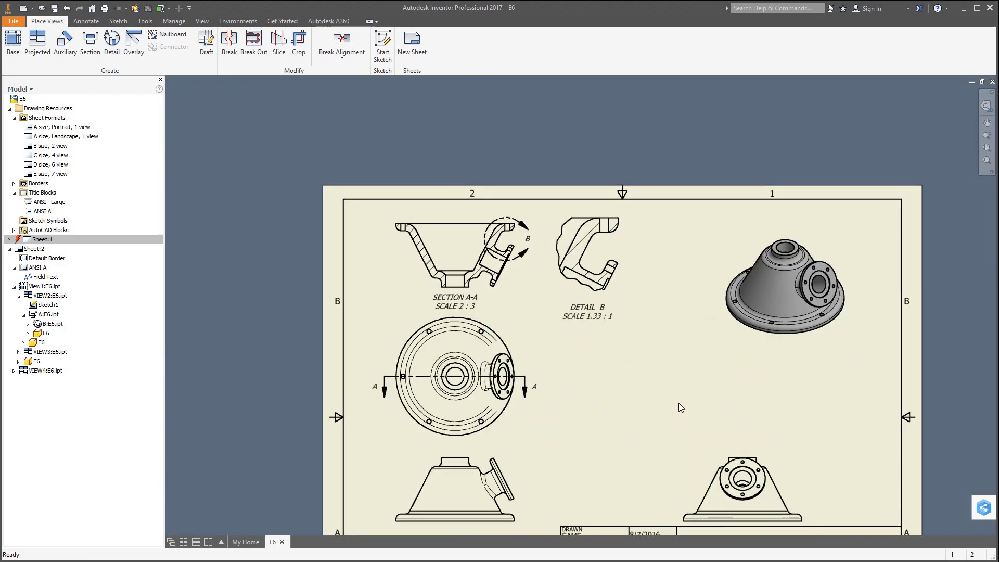
pyautogui.moveTo(594, 314); pyautogui.dragTo(591, 309)
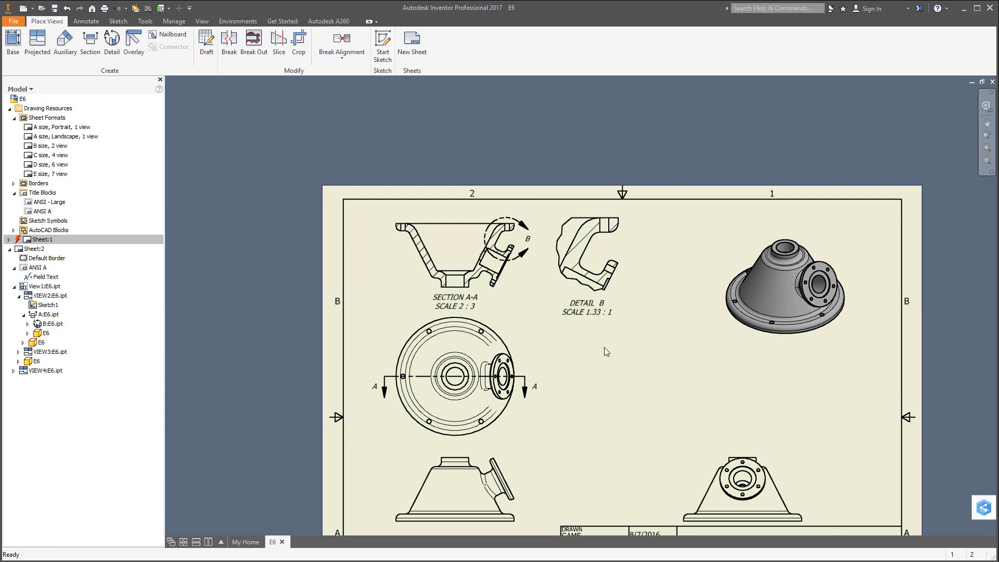
# Set the detail view's hatch scale to 2, keeping the ANSI 31 pattern at 45 degrees
pyautogui.doubleClick(576, 269)
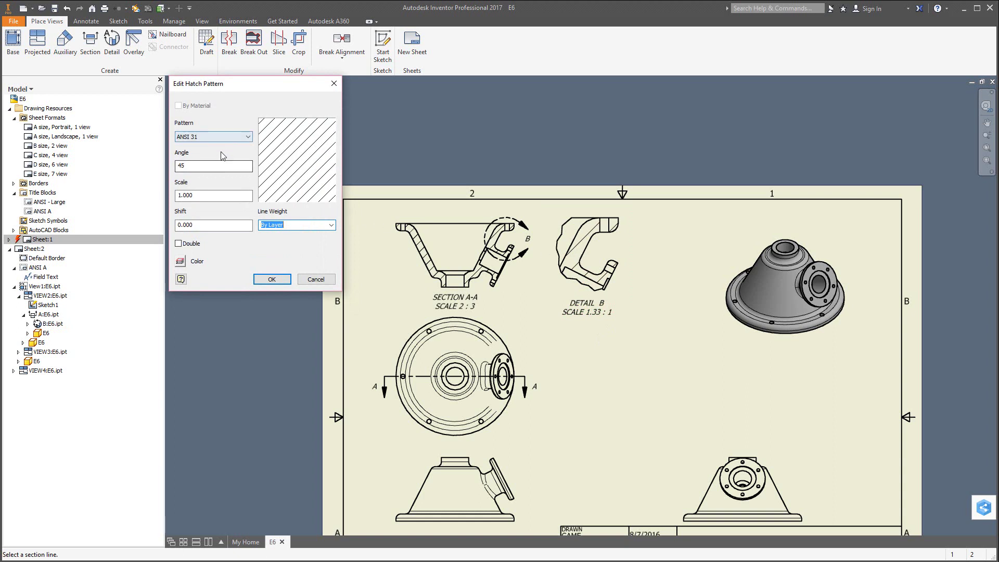
pyautogui.click(246, 138)
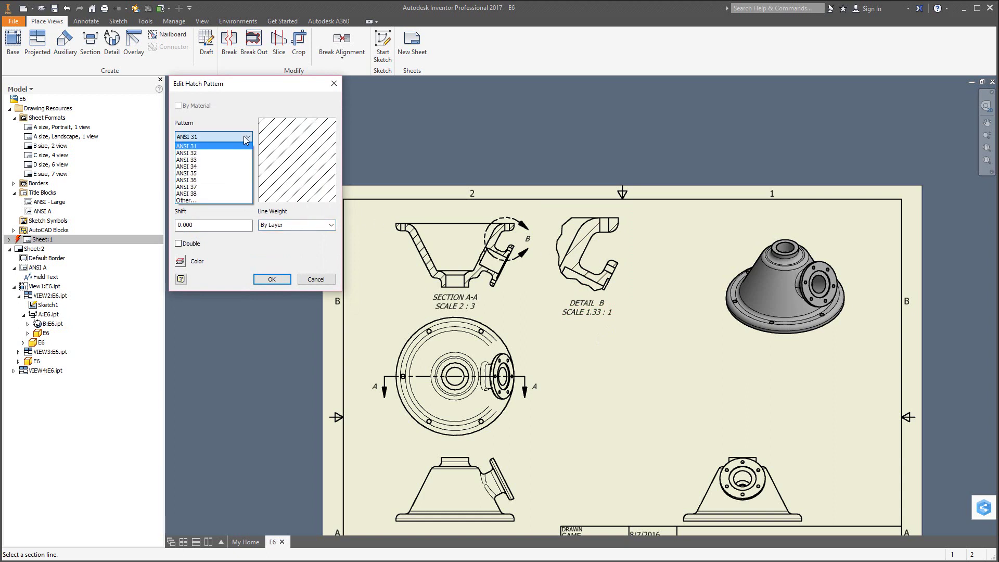
pyautogui.click(247, 138)
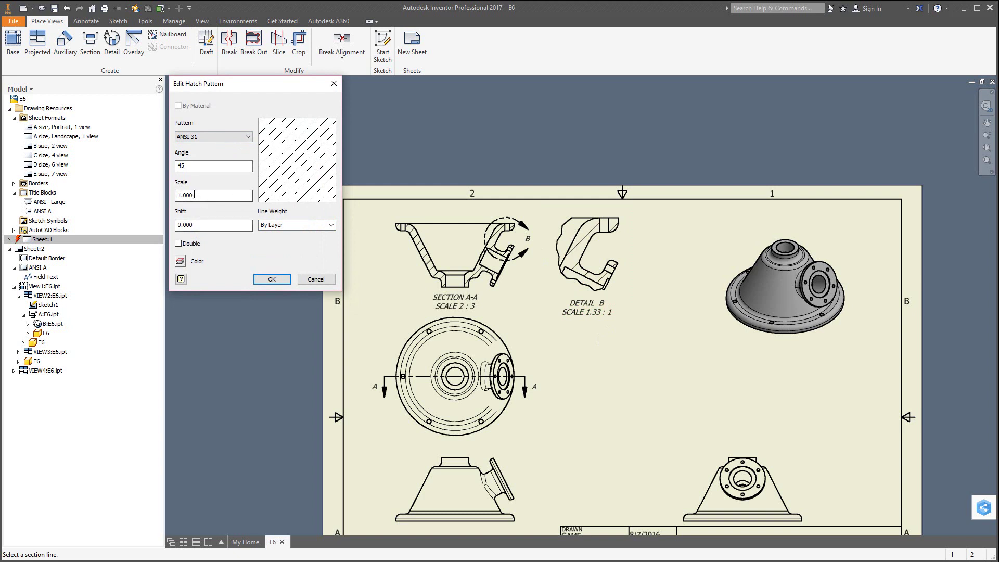
pyautogui.moveTo(180, 195); pyautogui.dragTo(182, 194)
pyautogui.write('2')
pyautogui.click(198, 165)
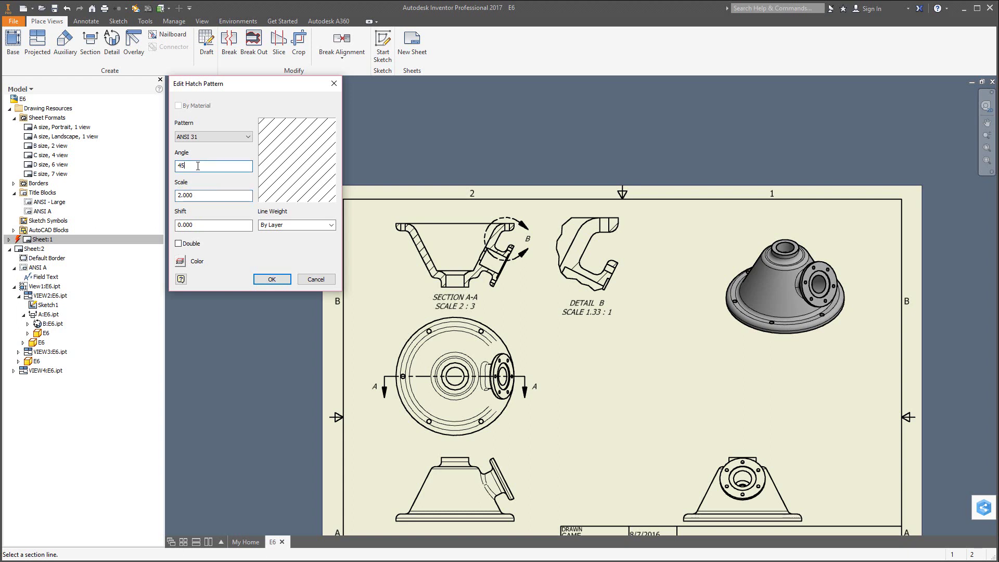
pyautogui.click(269, 279)
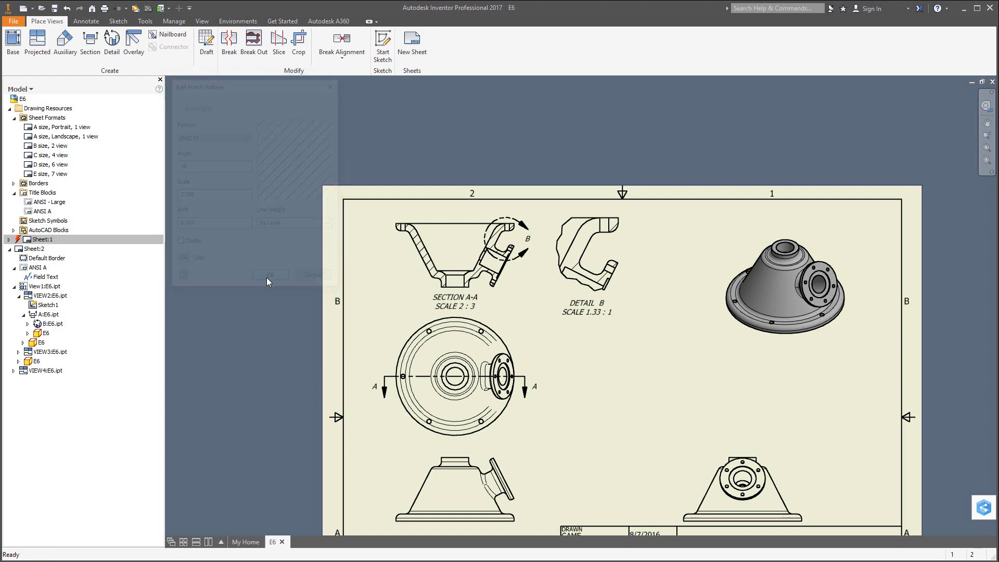
# Set the hatch scale in the detail view to 0.5
pyautogui.doubleClick(576, 272)
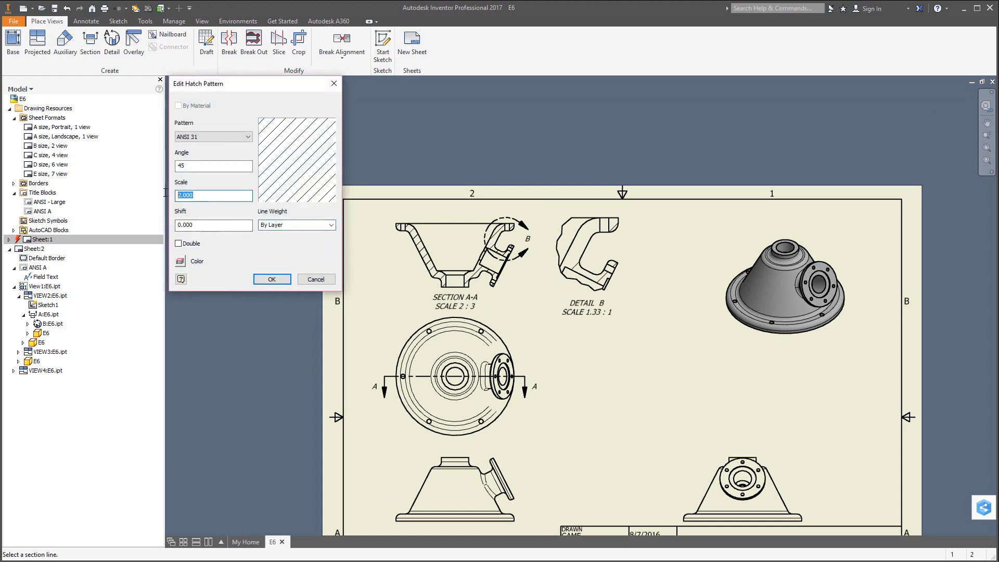
pyautogui.write('1')
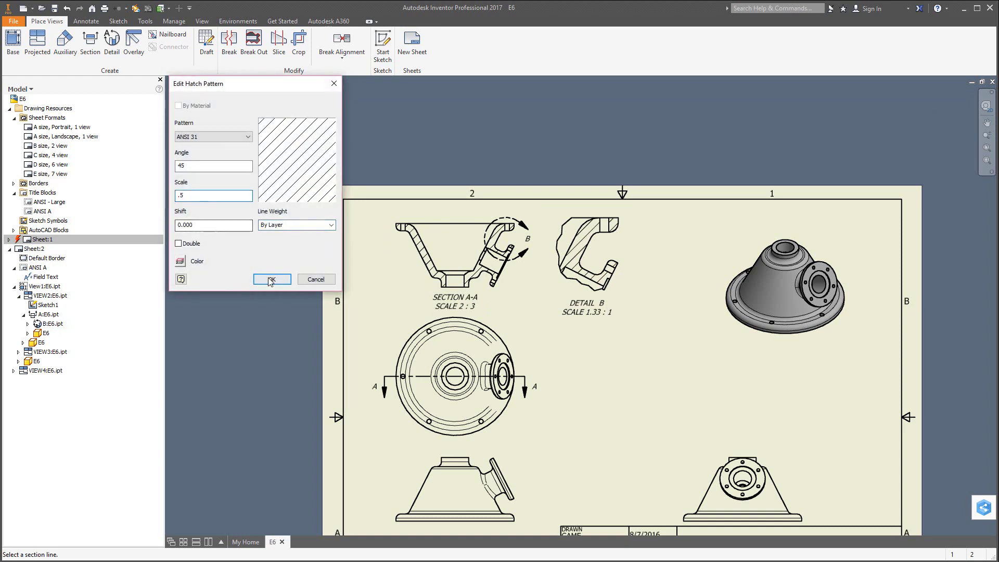
pyautogui.click(271, 279)
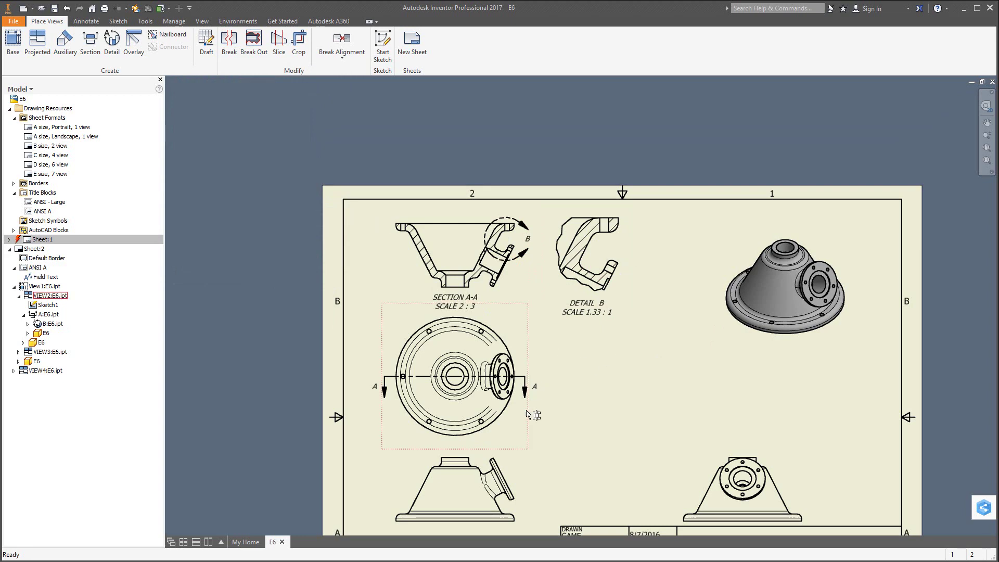
# Create a 2:3 auxiliary view from the front view's angled flange edge, placed below the detail view, and shift the detail view slightly right
pyautogui.scroll(-2, 522, 442)
pyautogui.scroll(3, 558, 449)
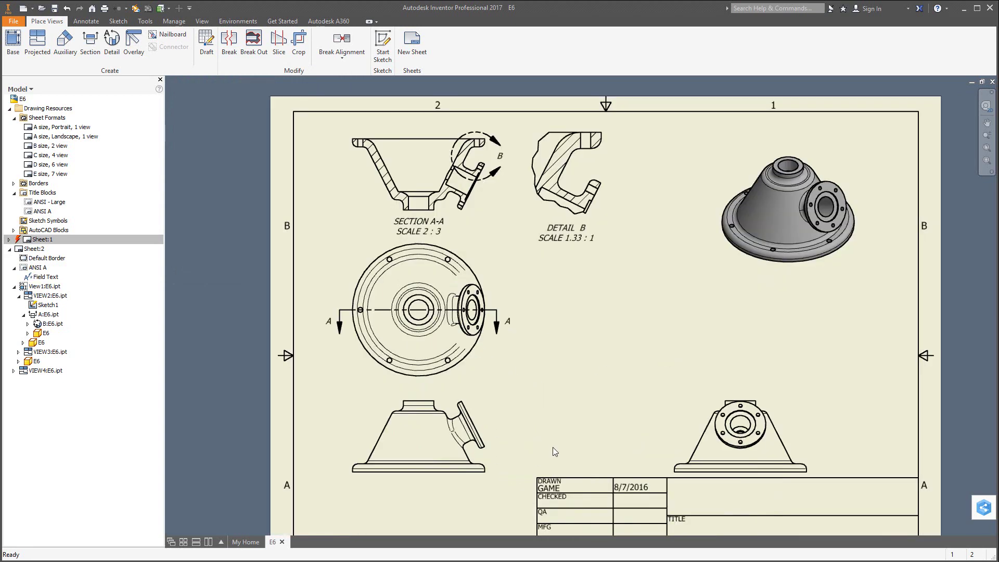
pyautogui.click(479, 434)
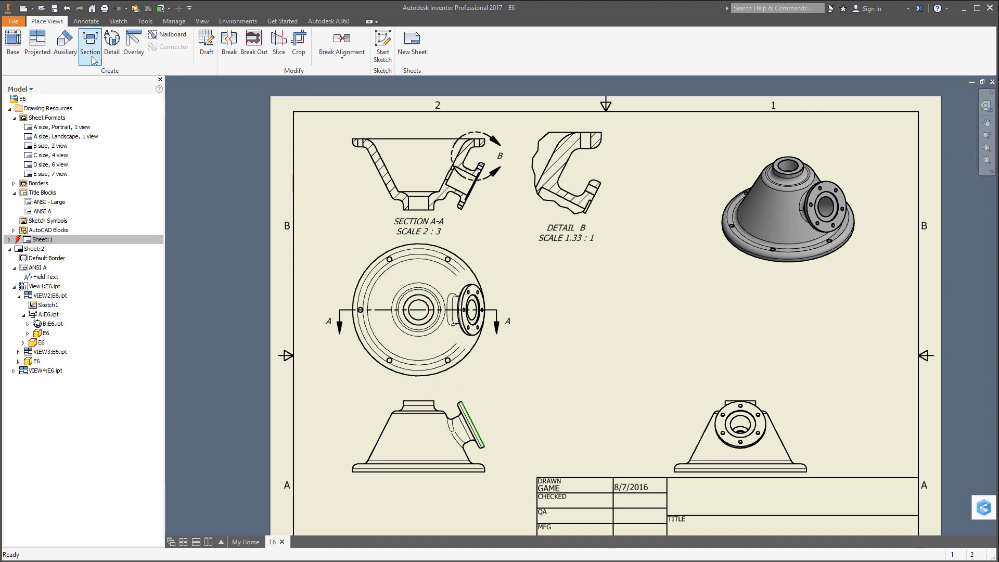
pyautogui.click(66, 49)
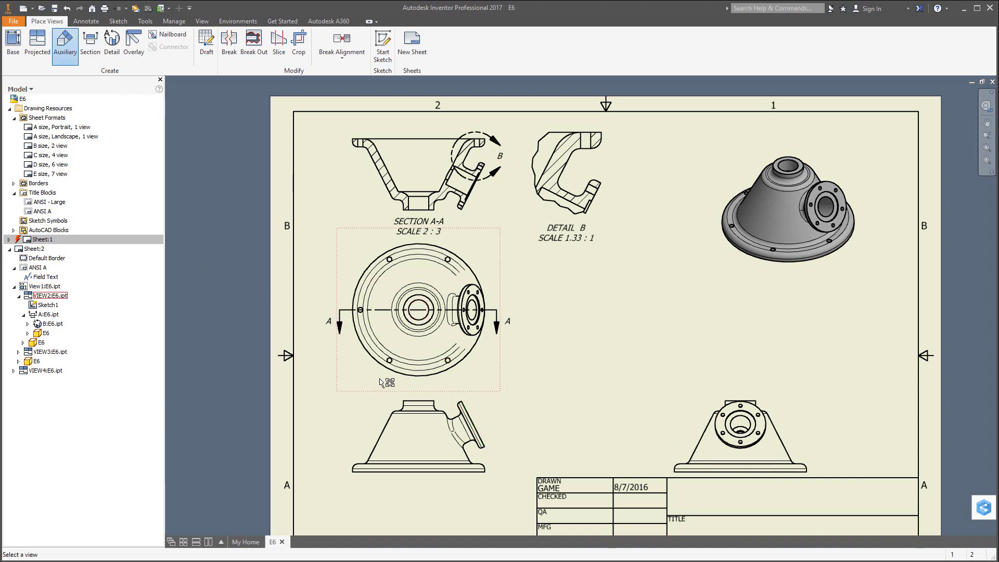
pyautogui.click(472, 419)
pyautogui.click(471, 421)
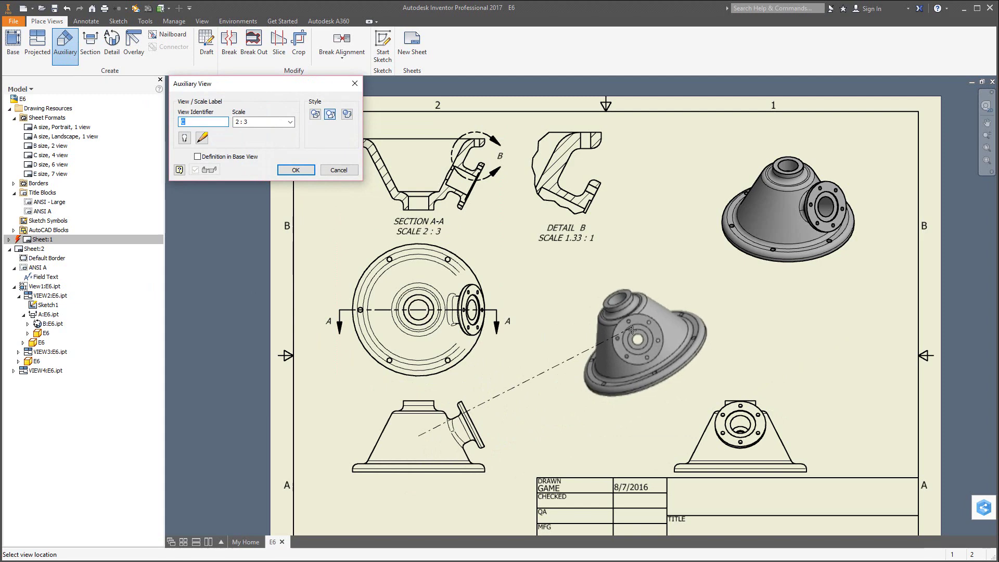
pyautogui.click(631, 330)
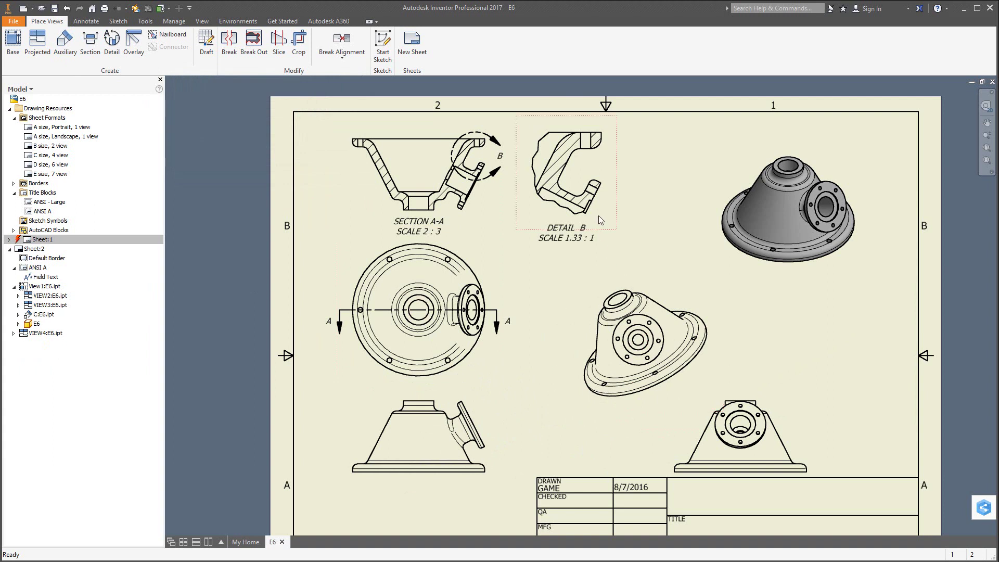
pyautogui.moveTo(609, 232); pyautogui.dragTo(628, 255)
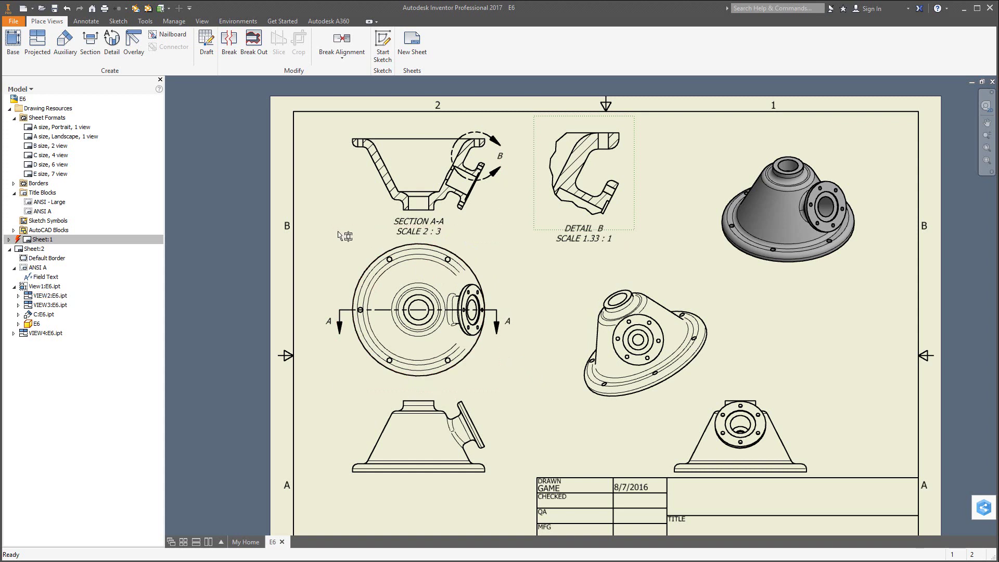
# Dimension the diameter of the top view's outer circle, placing the text outside the circle at its upper right
pyautogui.click(86, 21)
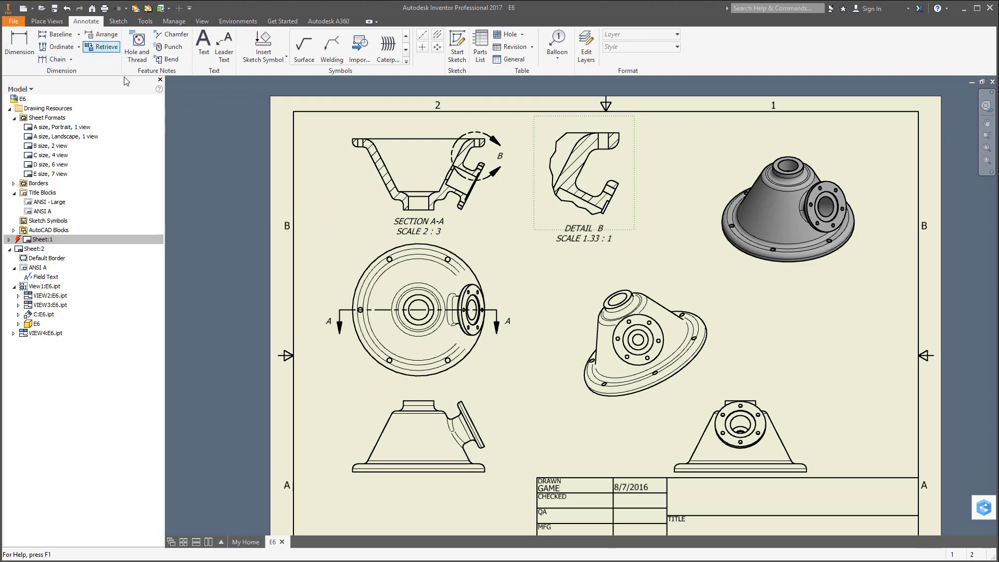
pyautogui.scroll(3, 395, 468)
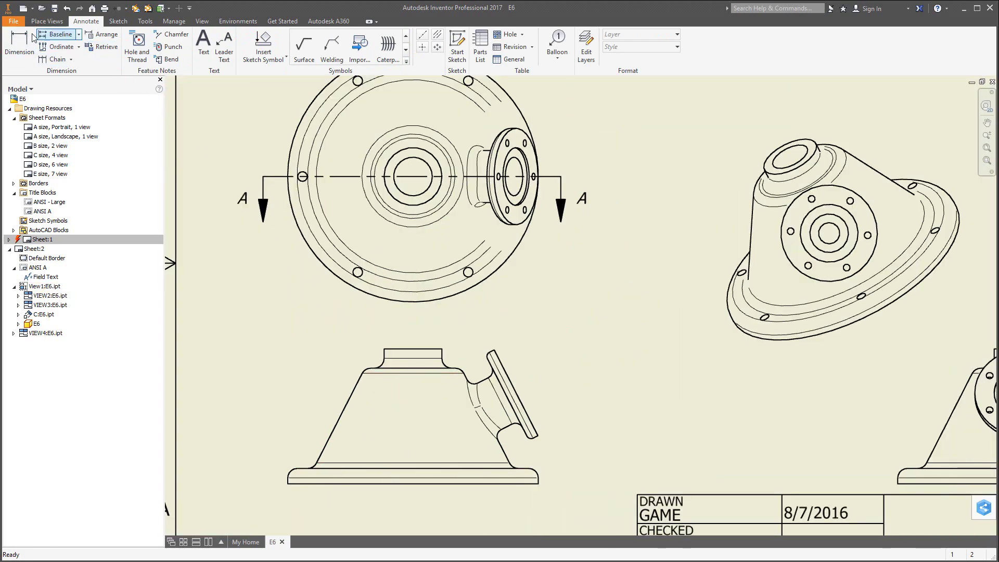
pyautogui.scroll(-3, 440, 494)
pyautogui.scroll(2, 453, 251)
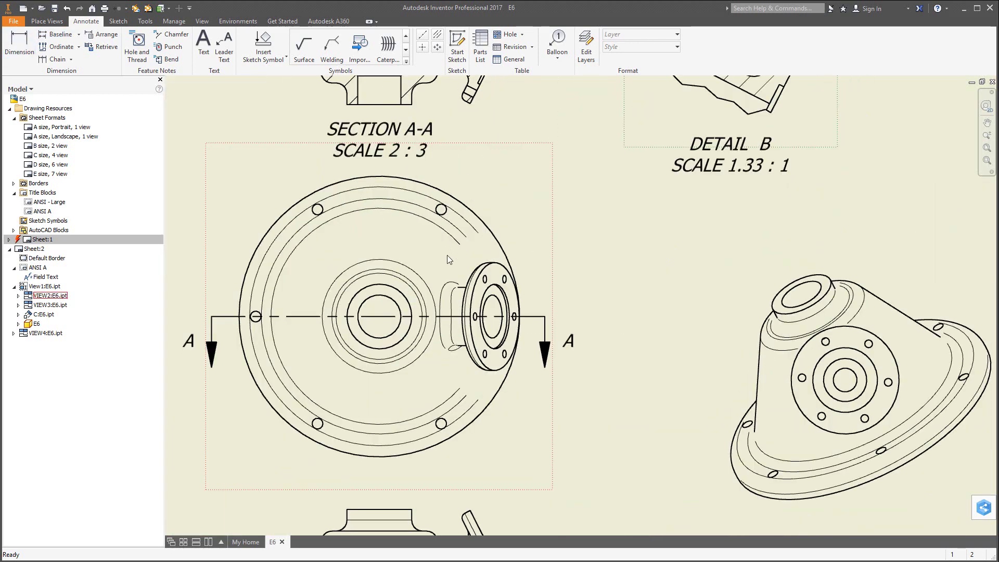
pyautogui.click(19, 44)
pyautogui.click(496, 239)
pyautogui.click(549, 184)
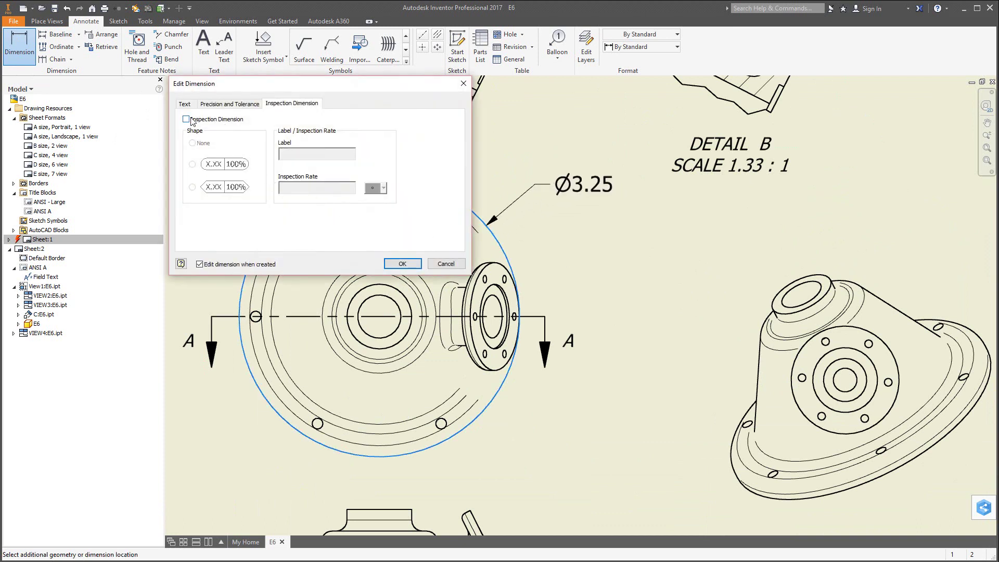
# Apply the Symmetric tolerance method to the new outer diameter dimension, leaving its text unmodified
pyautogui.click(221, 105)
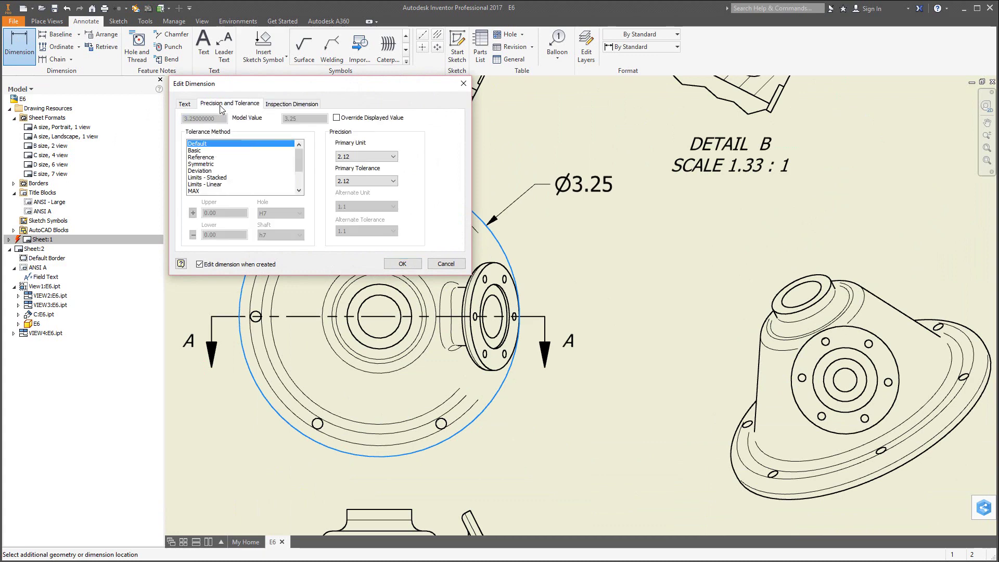
pyautogui.click(202, 164)
pyautogui.click(197, 150)
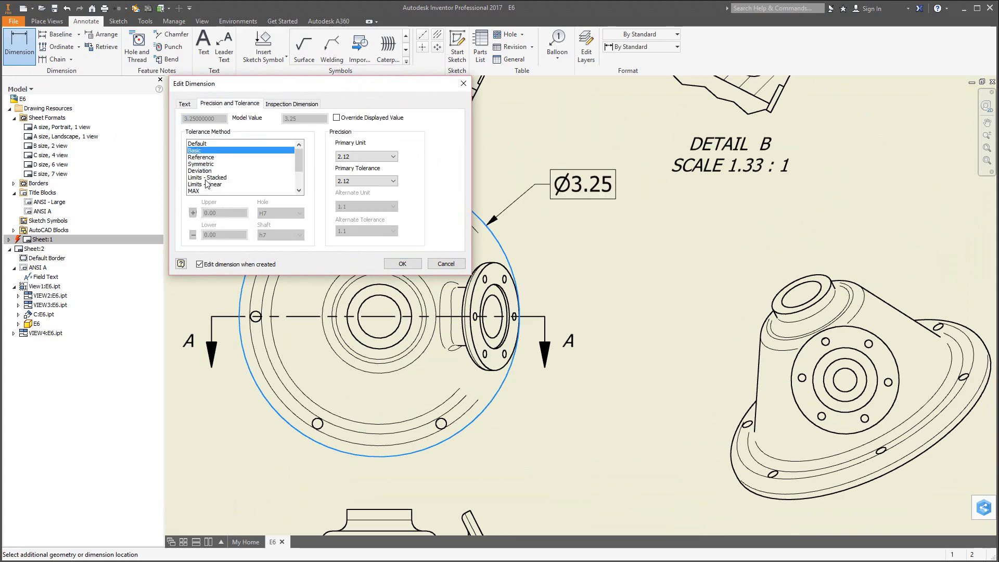
pyautogui.click(205, 171)
pyautogui.click(204, 163)
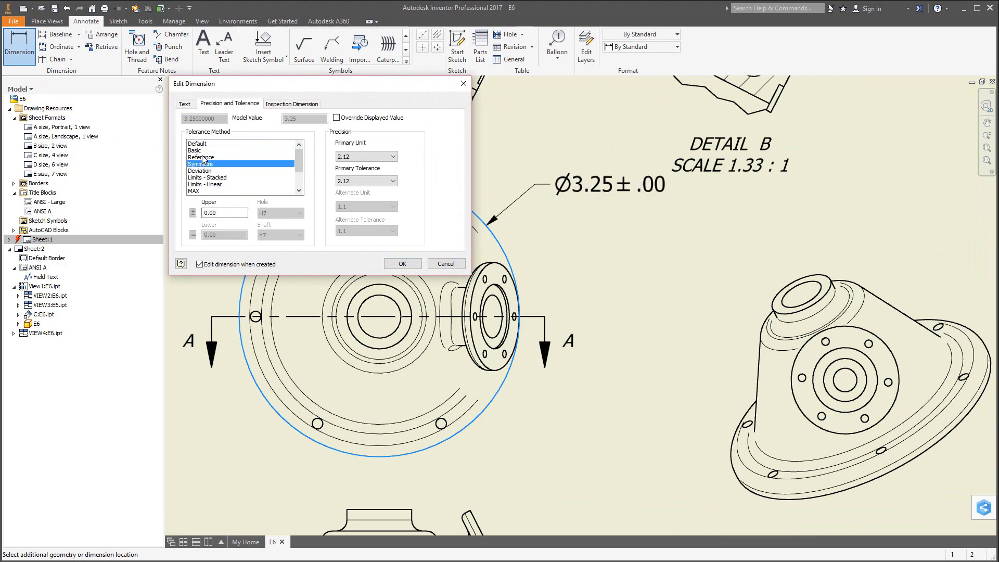
pyautogui.click(185, 104)
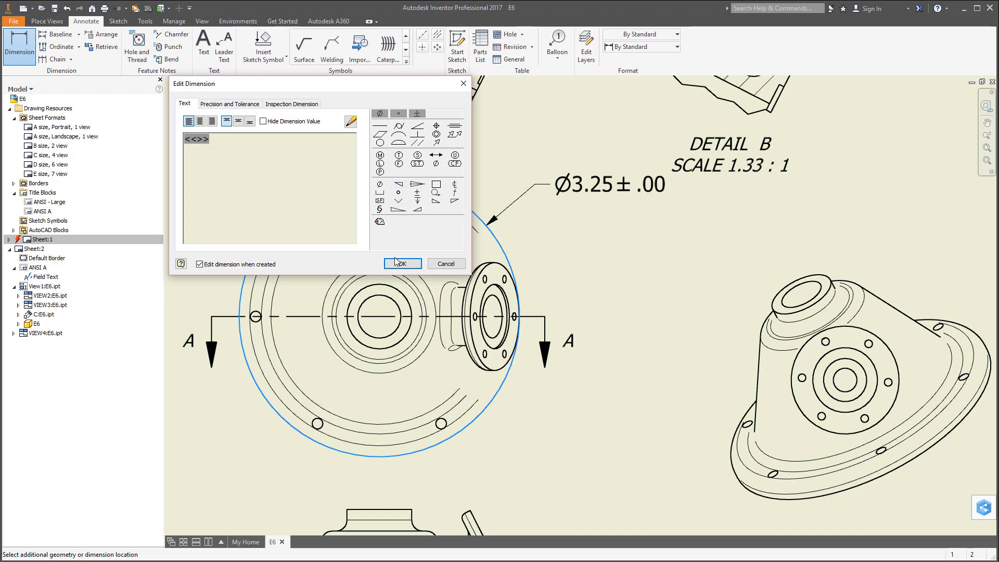
pyautogui.click(399, 263)
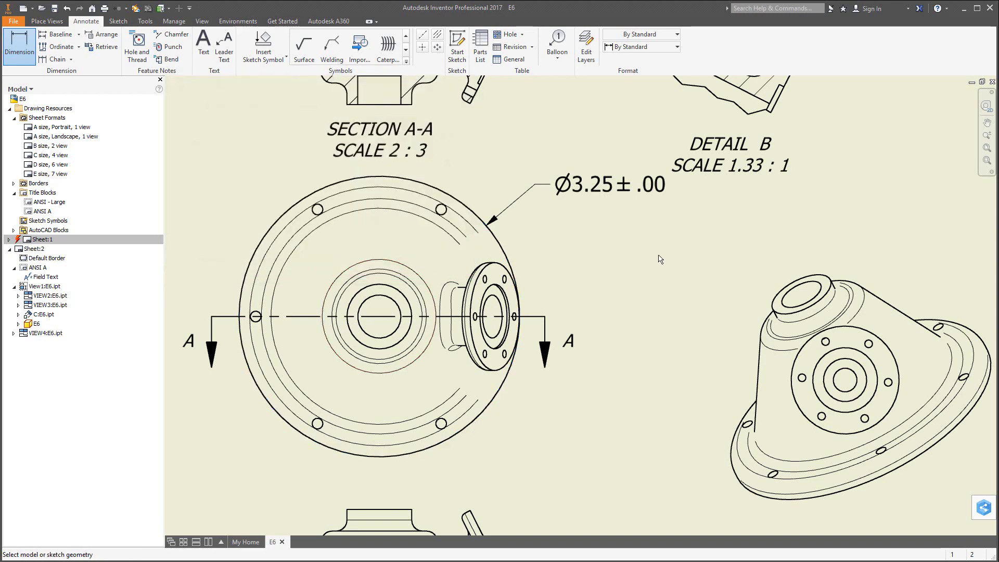
# Set the symmetric tolerance value of the top view's outer diameter dimension to 0.001
pyautogui.doubleClick(612, 191)
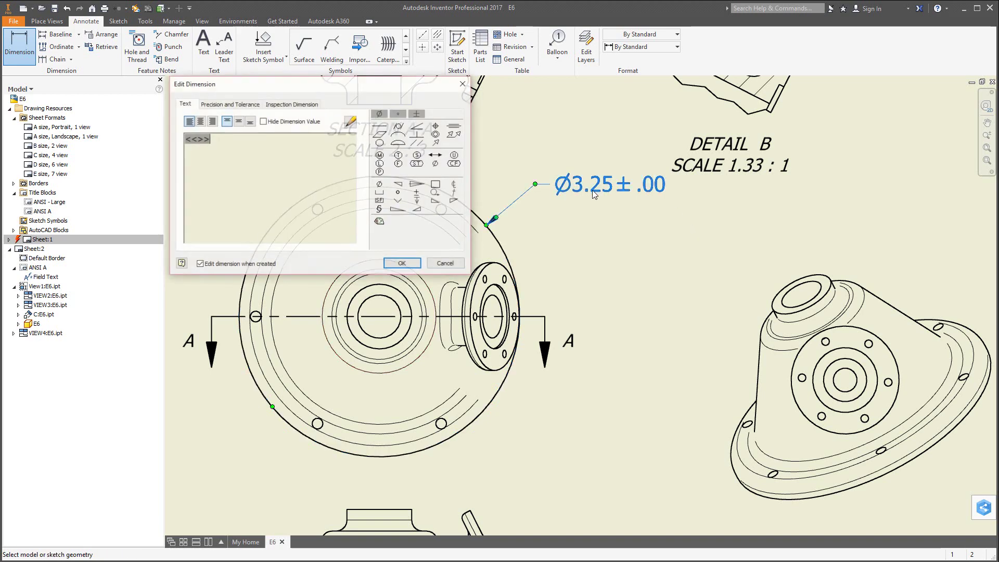
pyautogui.click(213, 106)
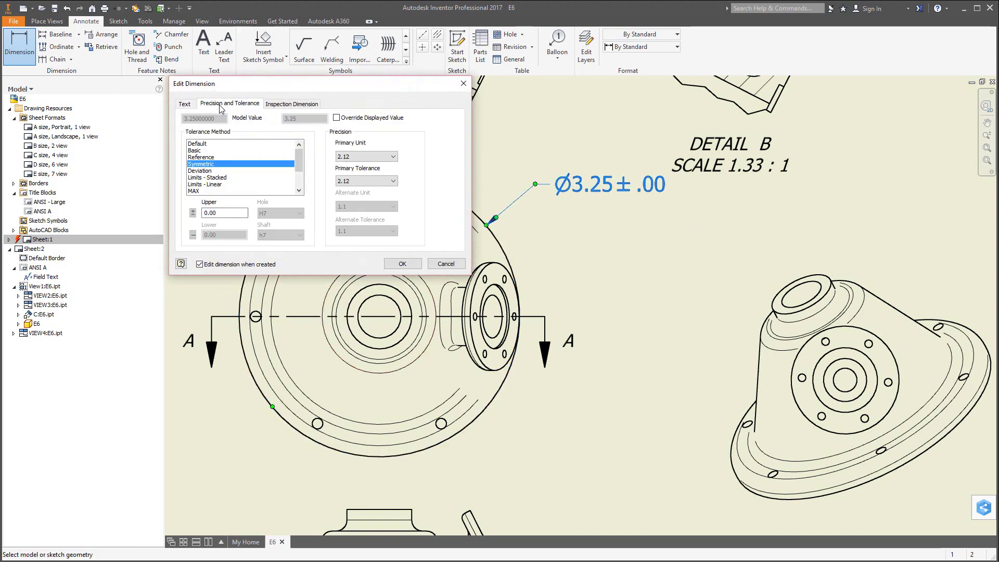
pyautogui.click(218, 212)
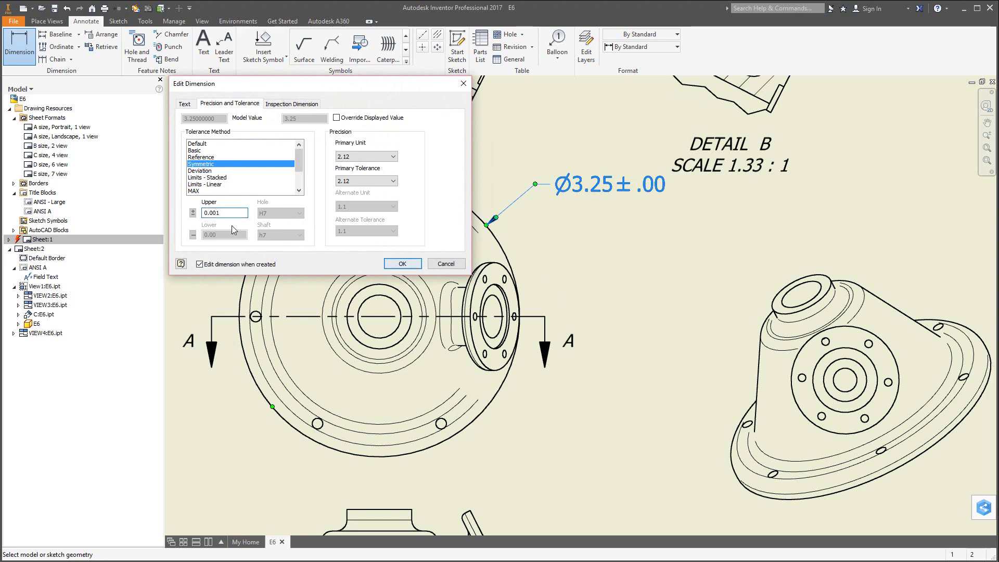
pyautogui.click(408, 265)
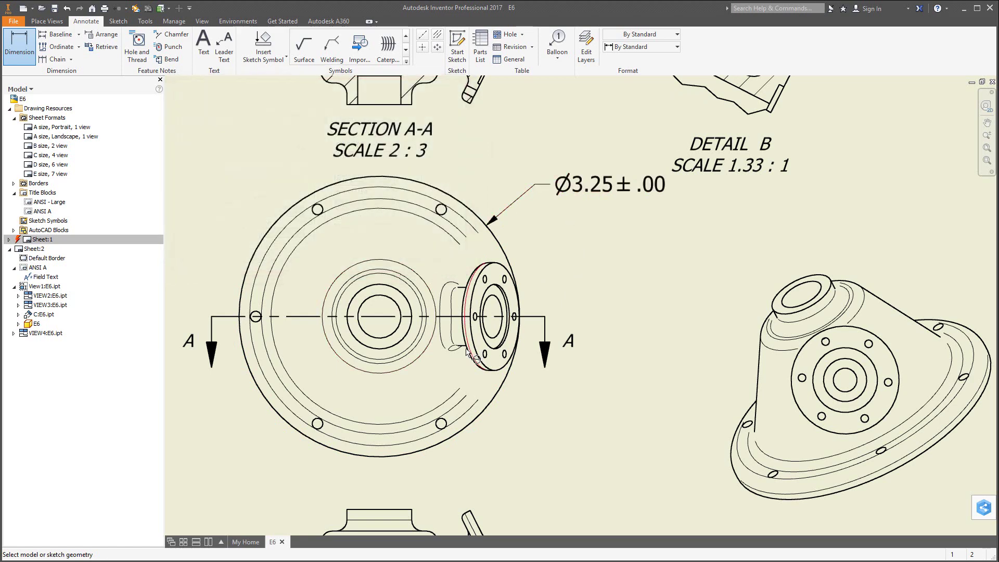
# Open the Style and Standard Editor and examine the dimension styles, including the unit settings of Architectural (ANSI)
pyautogui.scroll(-4, 471, 353)
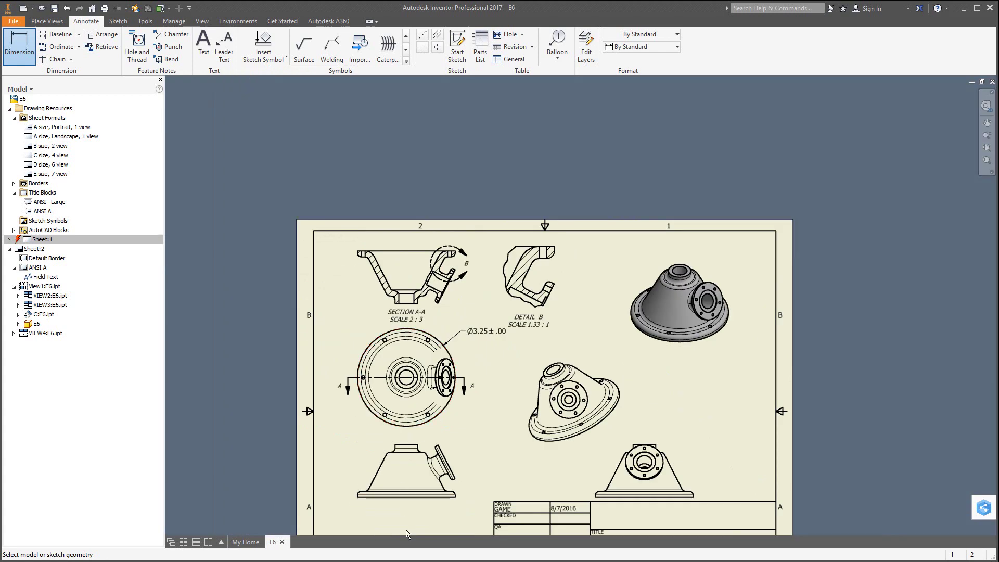
pyautogui.scroll(3, 409, 525)
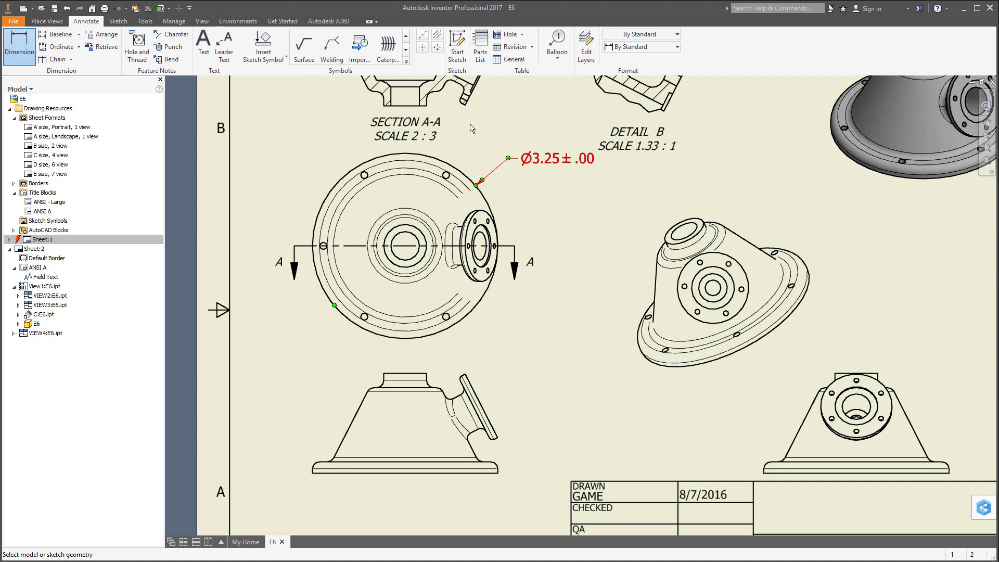
pyautogui.click(174, 21)
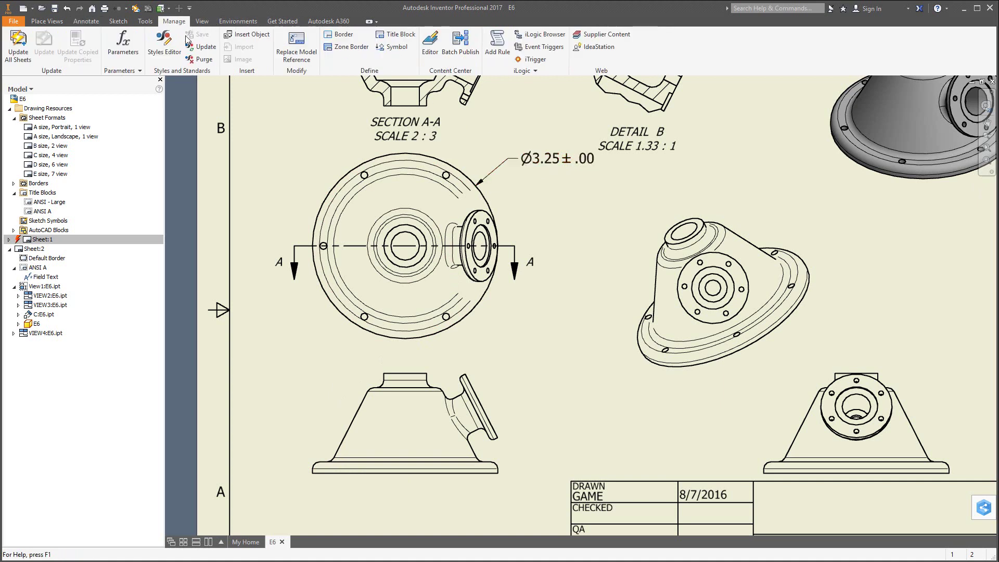
pyautogui.click(164, 45)
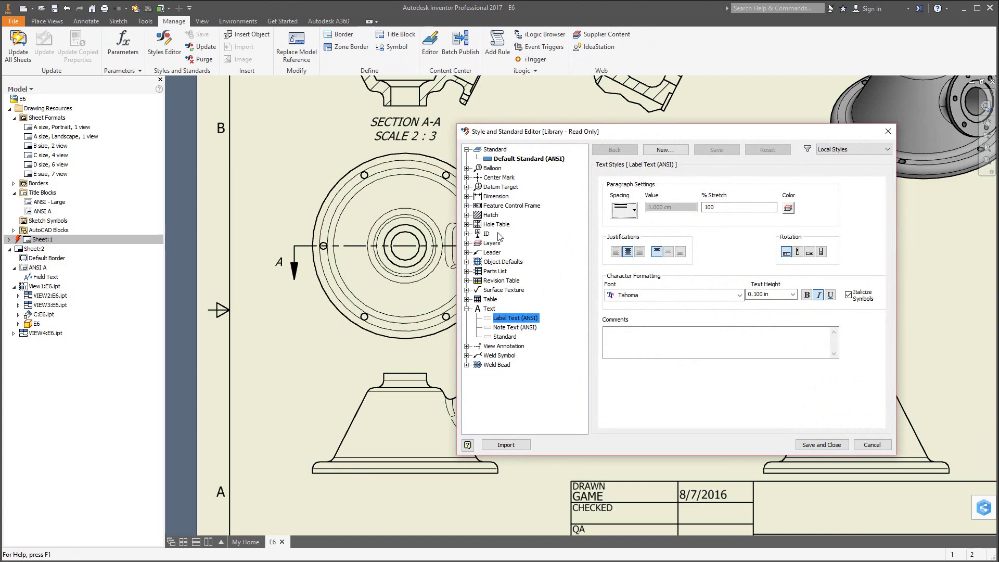
pyautogui.click(494, 196)
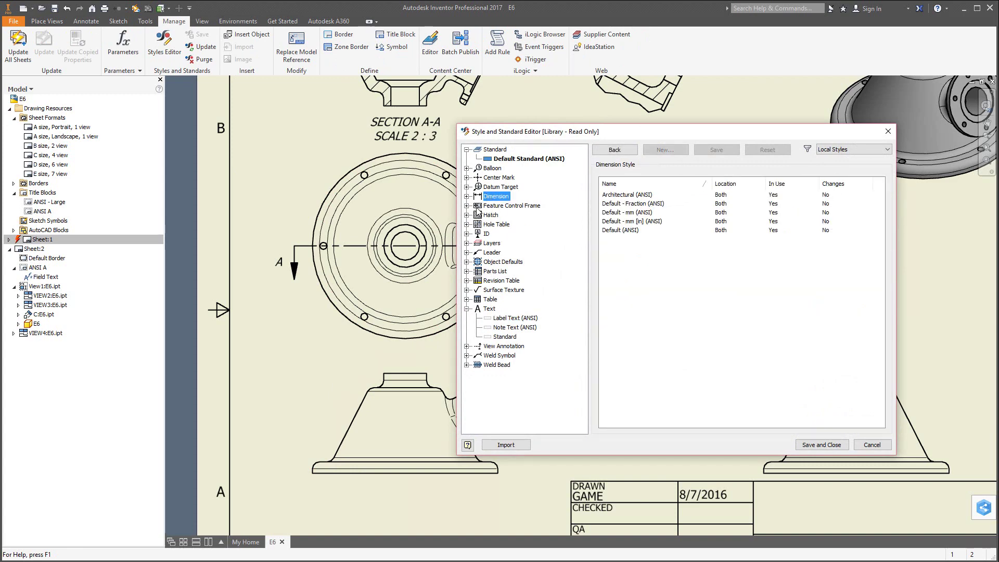
pyautogui.click(466, 196)
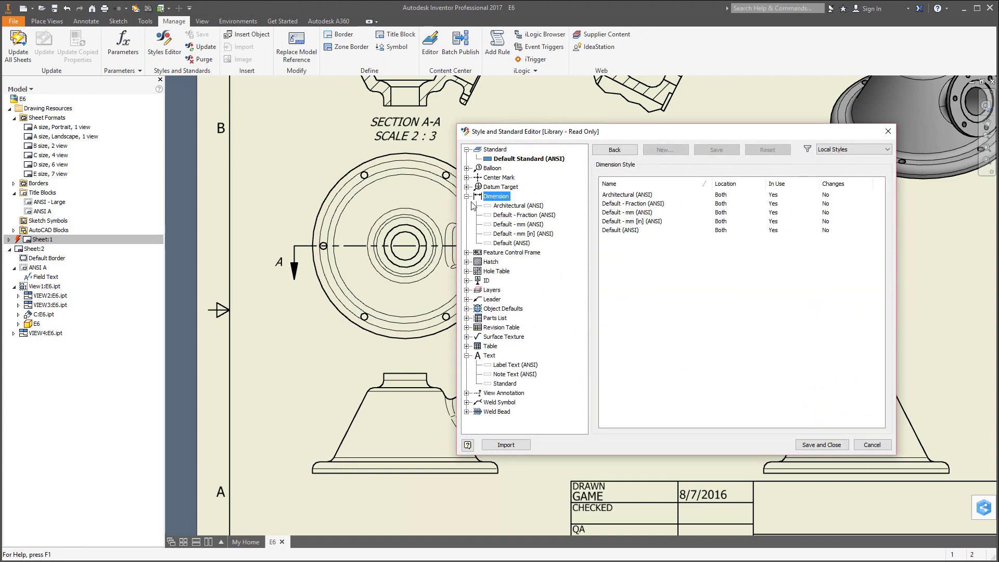
pyautogui.click(517, 207)
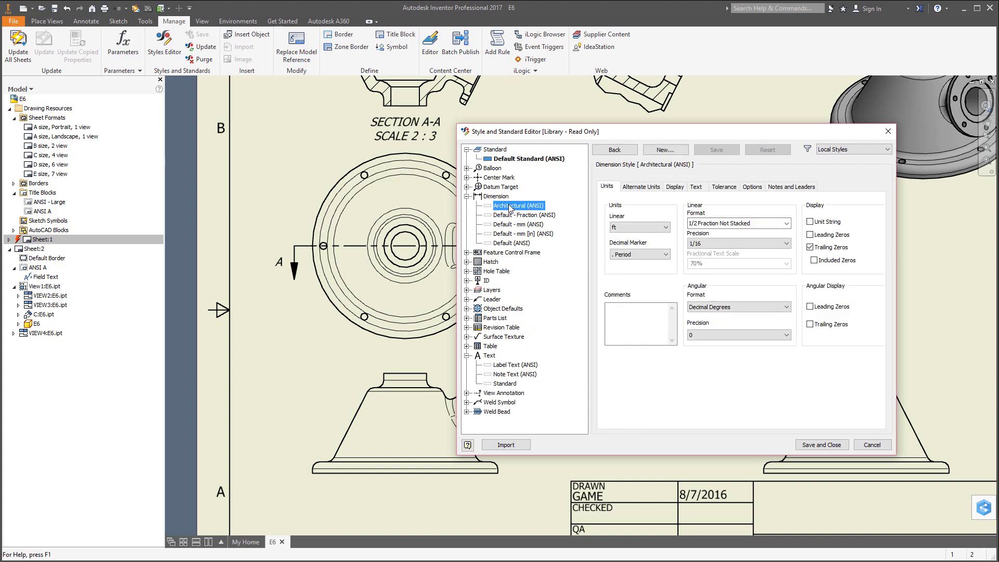
pyautogui.click(495, 197)
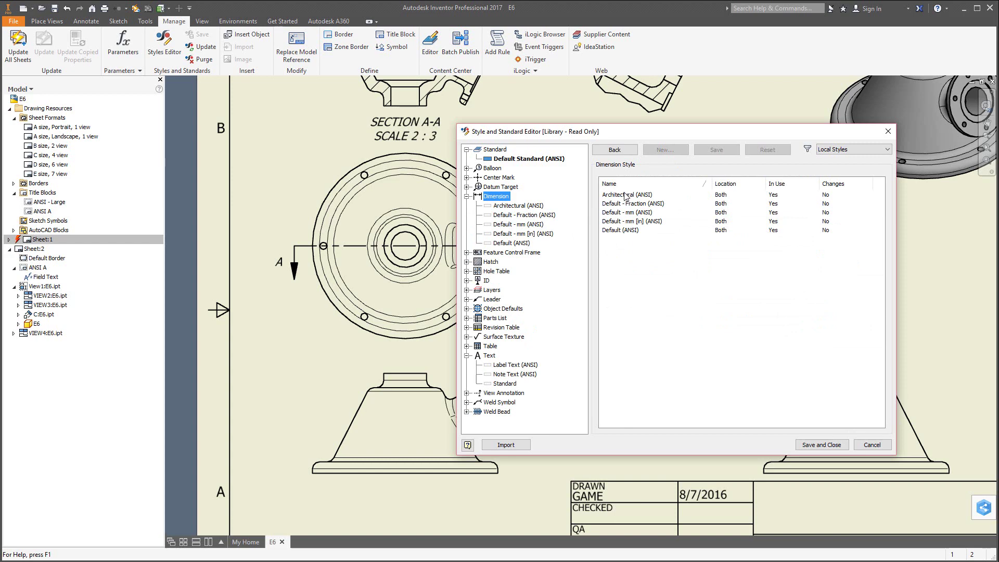
# Set the text height of the Standard text style to 0.100 in and save the style changes
pyautogui.click(489, 356)
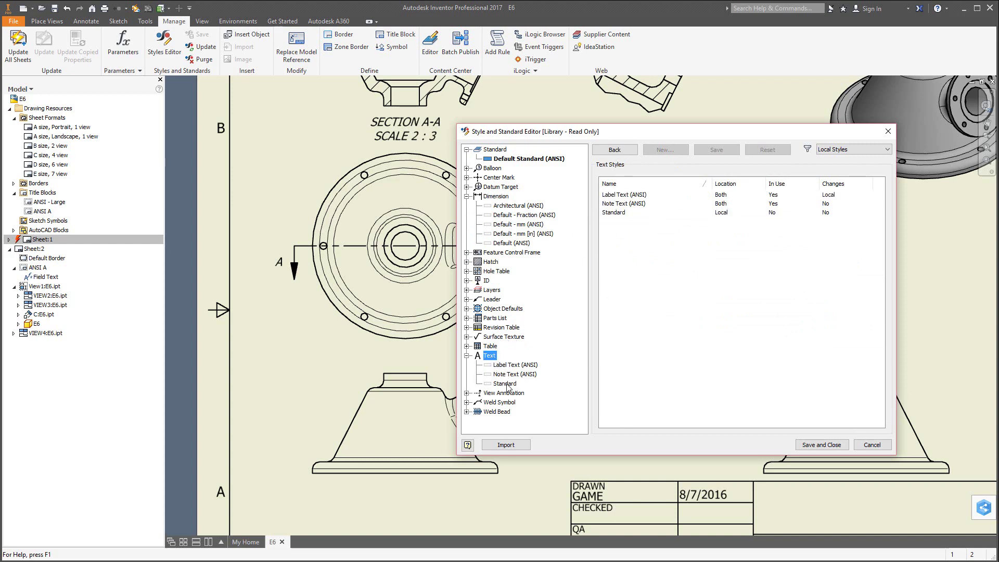
pyautogui.click(507, 385)
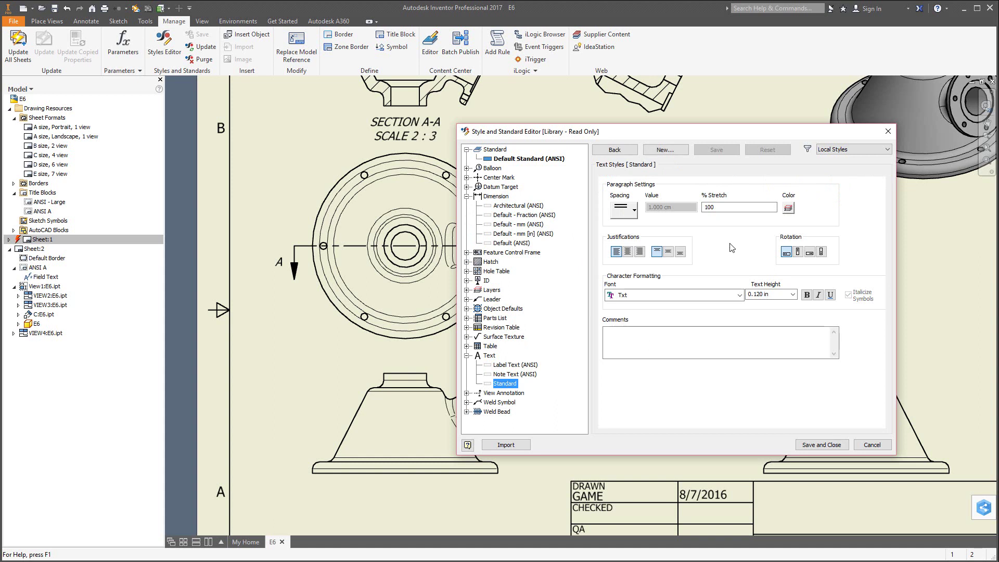
pyautogui.click(792, 295)
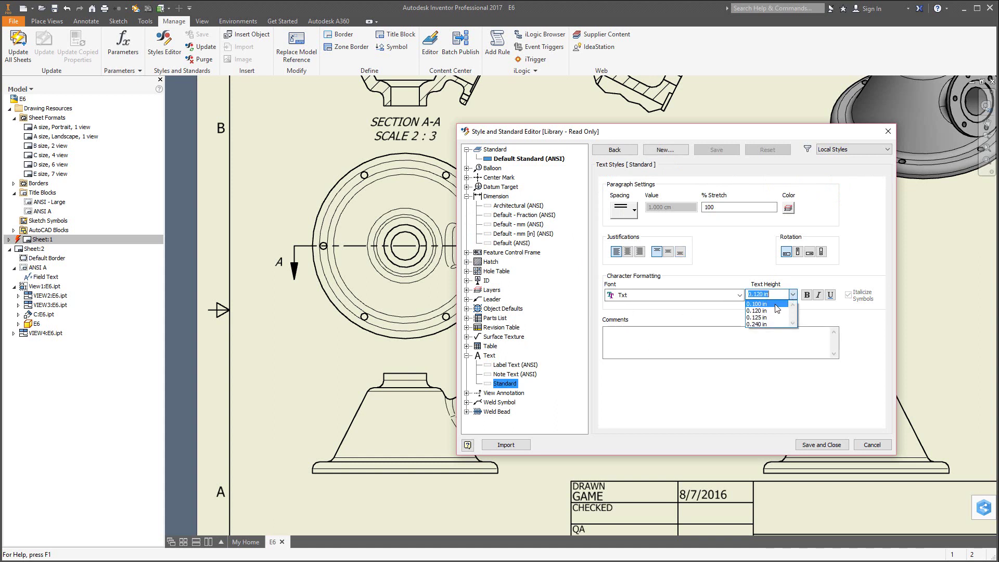
pyautogui.click(757, 304)
pyautogui.click(828, 445)
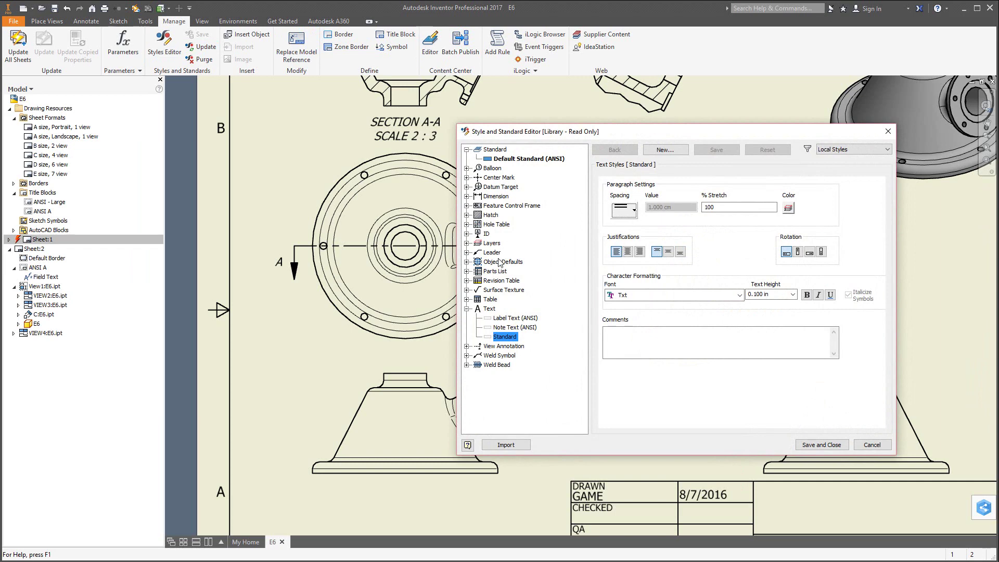
# Examine the unit and precision settings of the Default - mm (ANSI) dimension style, then leave the style editor without changes
pyautogui.click(496, 197)
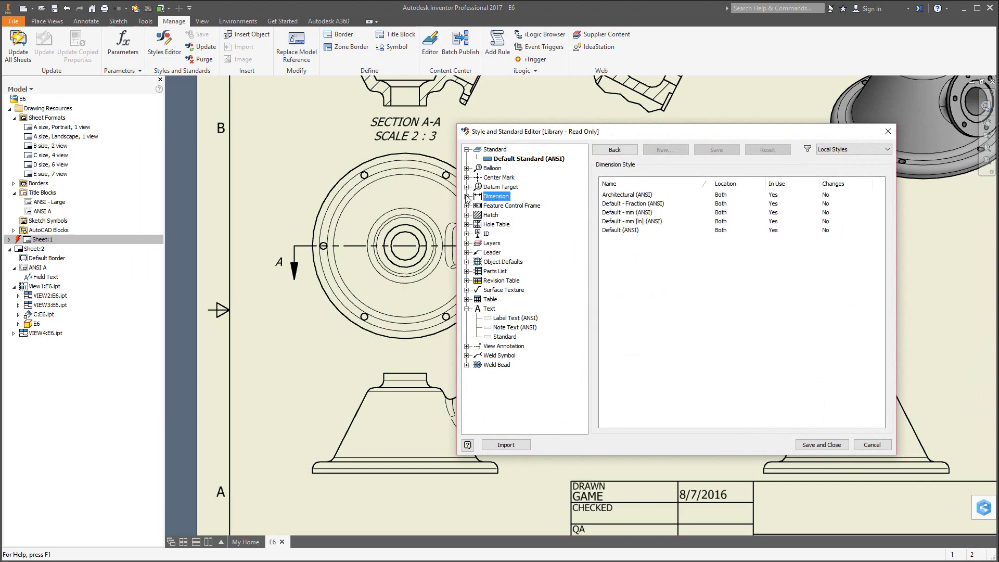
pyautogui.click(466, 196)
pyautogui.click(514, 215)
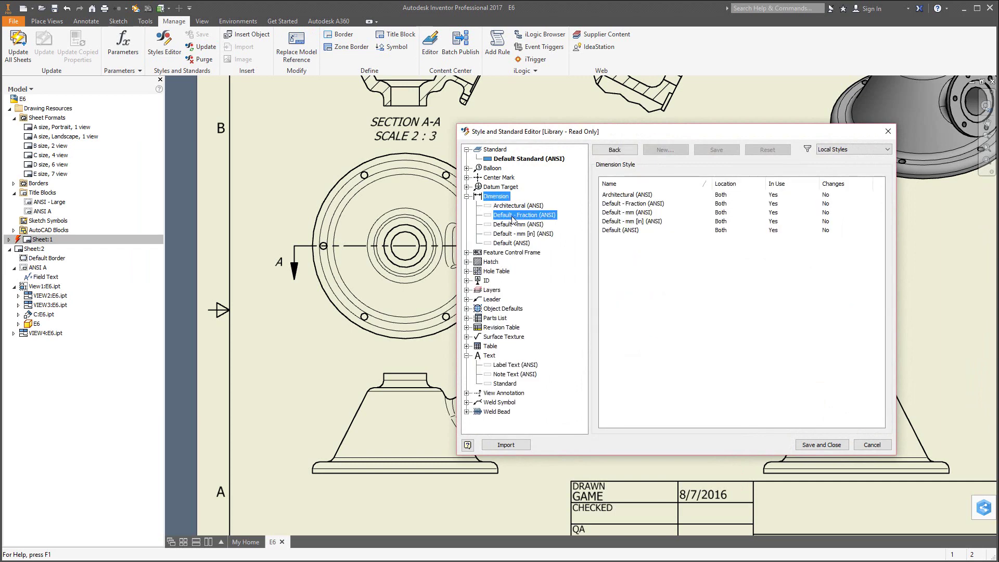
pyautogui.click(510, 225)
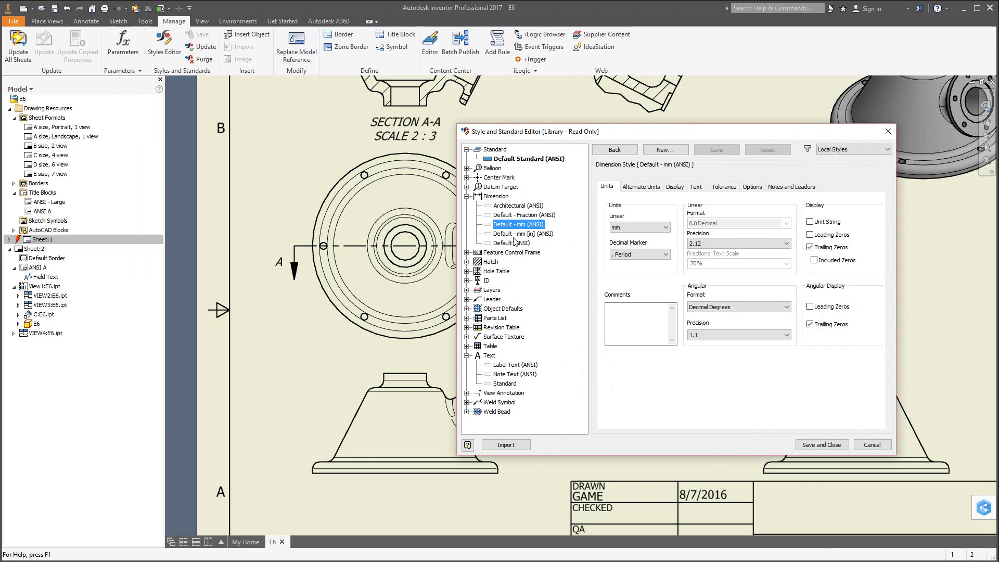
pyautogui.click(871, 445)
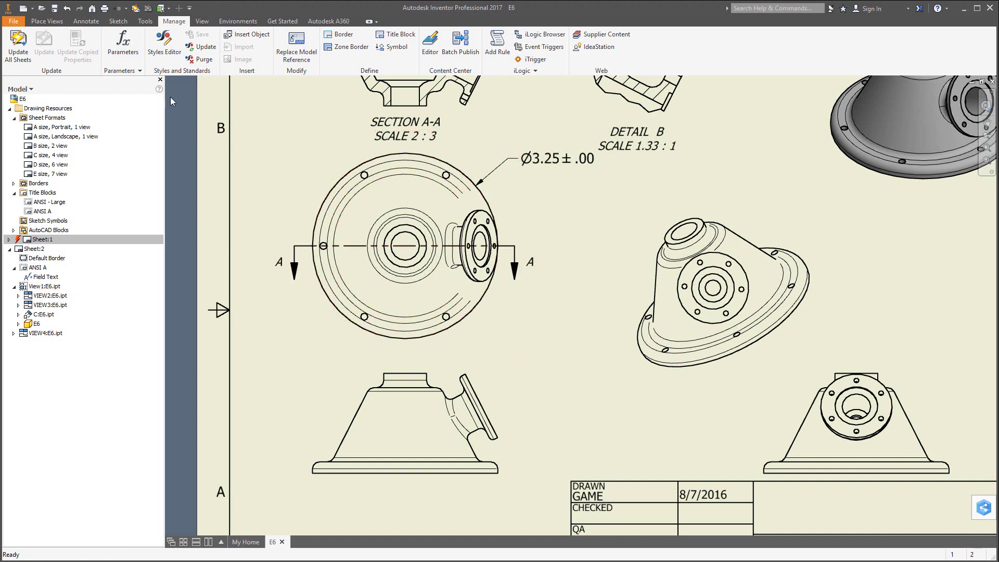
# Retrieve the 1.75 and 1.50 height dimensions, the 27° side angle and the R.13 fillet radius from the model into the front view
pyautogui.click(85, 21)
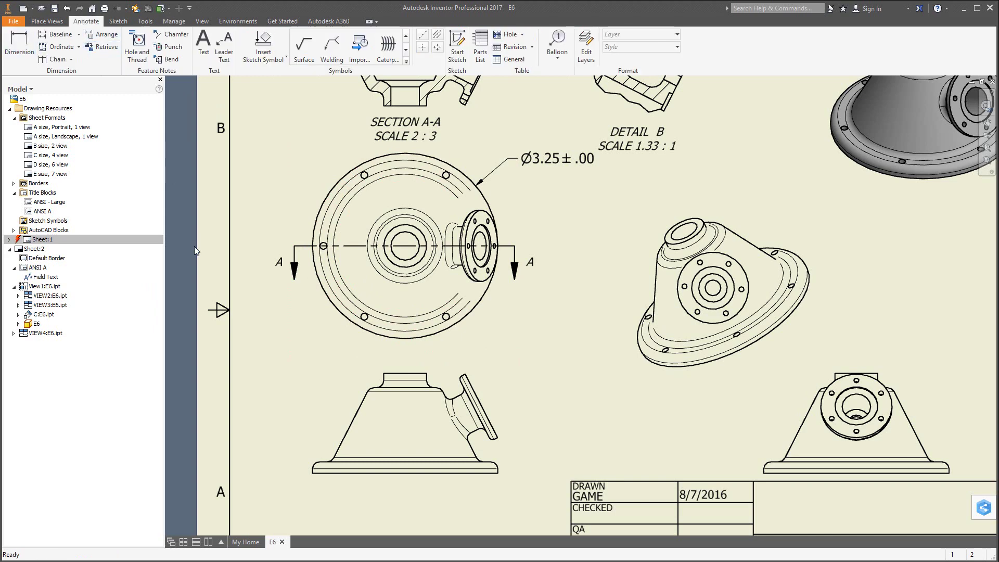
pyautogui.scroll(-3, 348, 480)
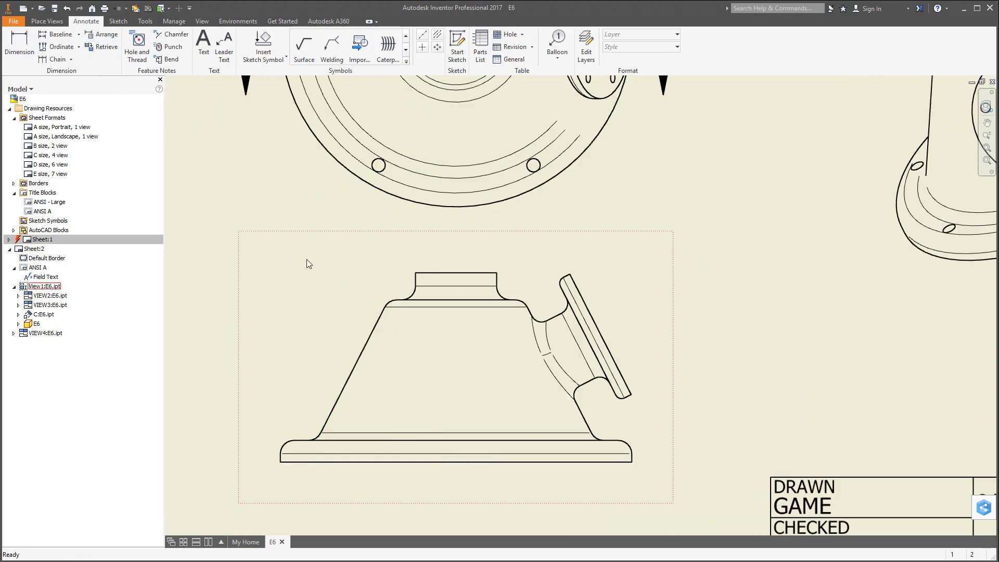
pyautogui.click(101, 51)
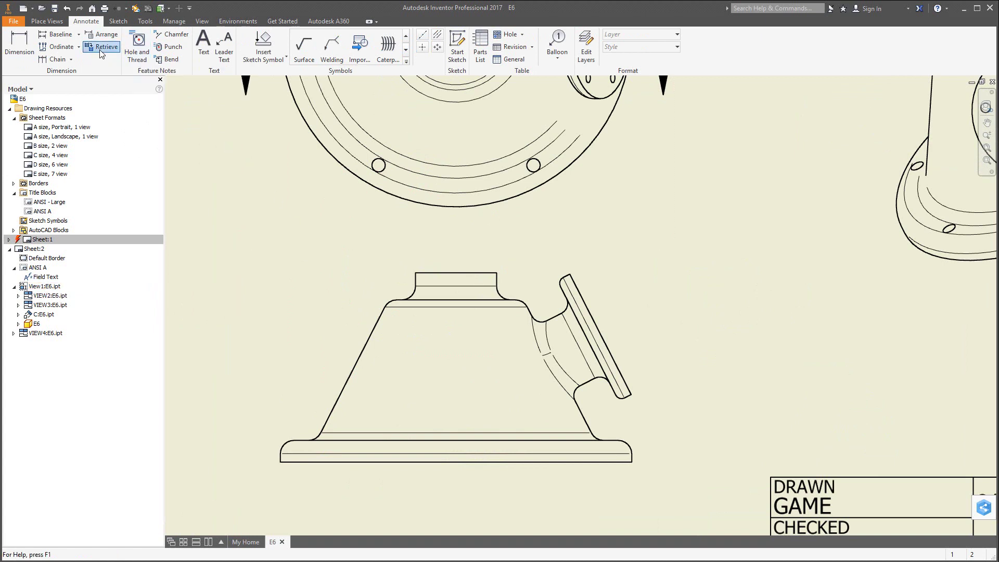
pyautogui.click(314, 304)
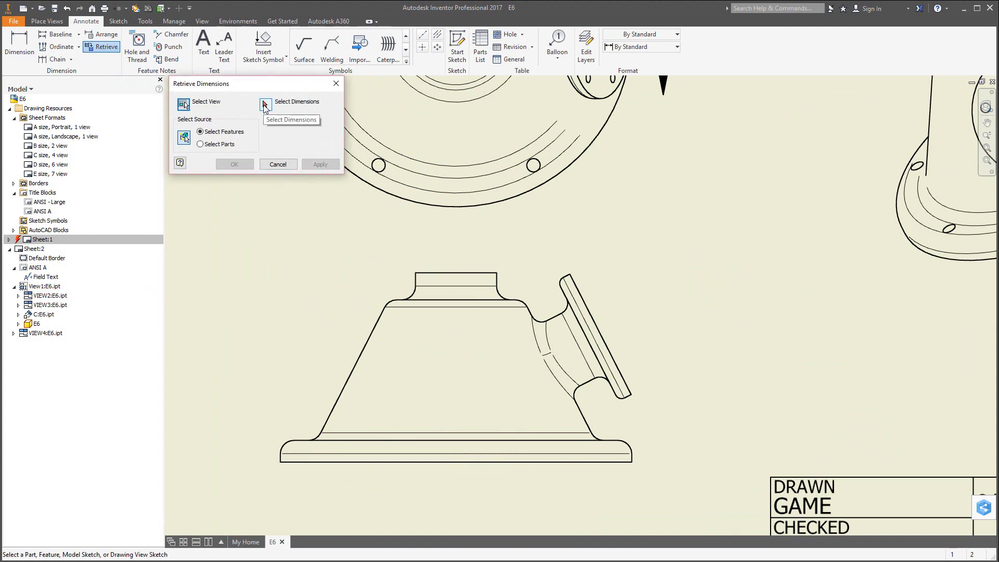
pyautogui.click(265, 105)
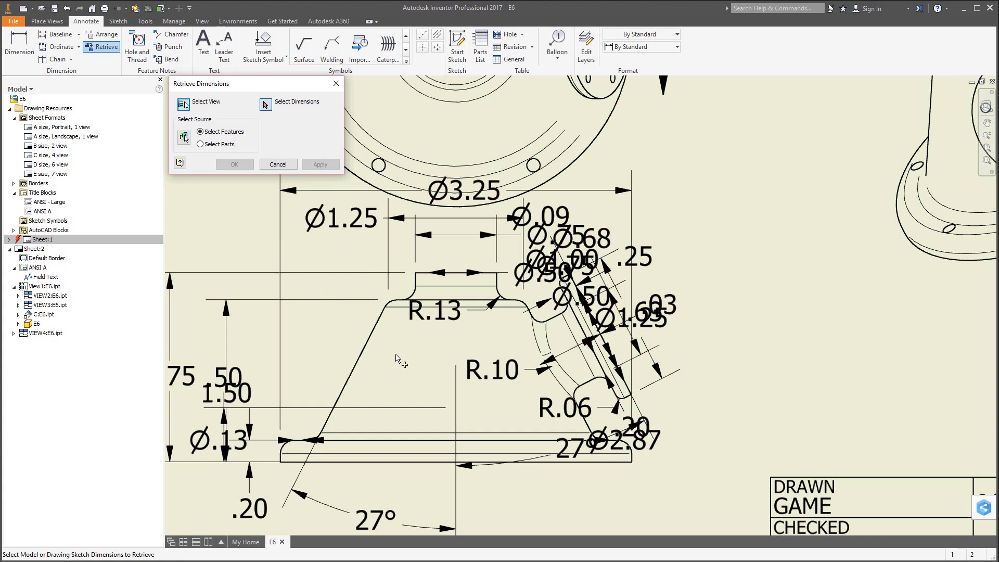
pyautogui.scroll(3, 447, 348)
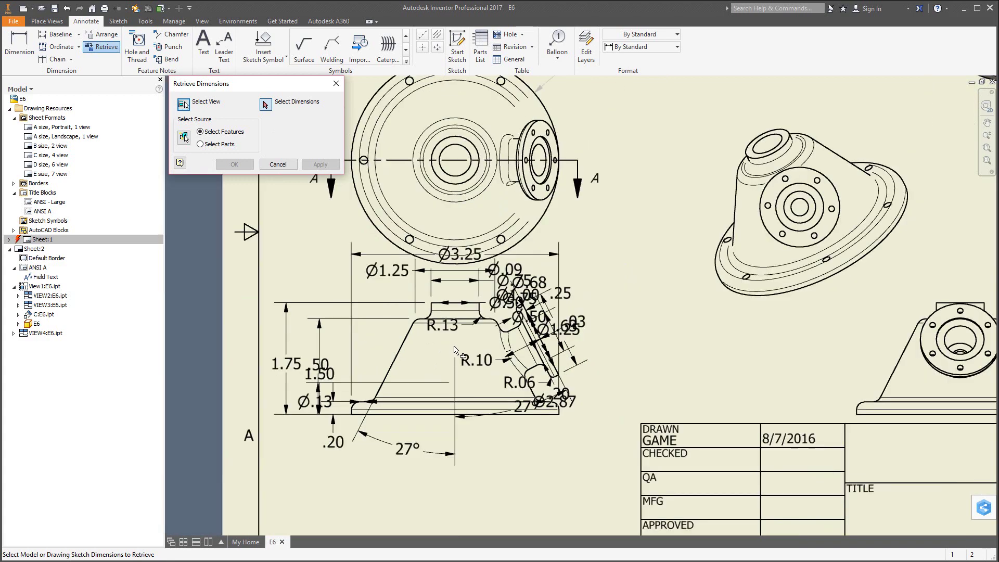
pyautogui.click(287, 366)
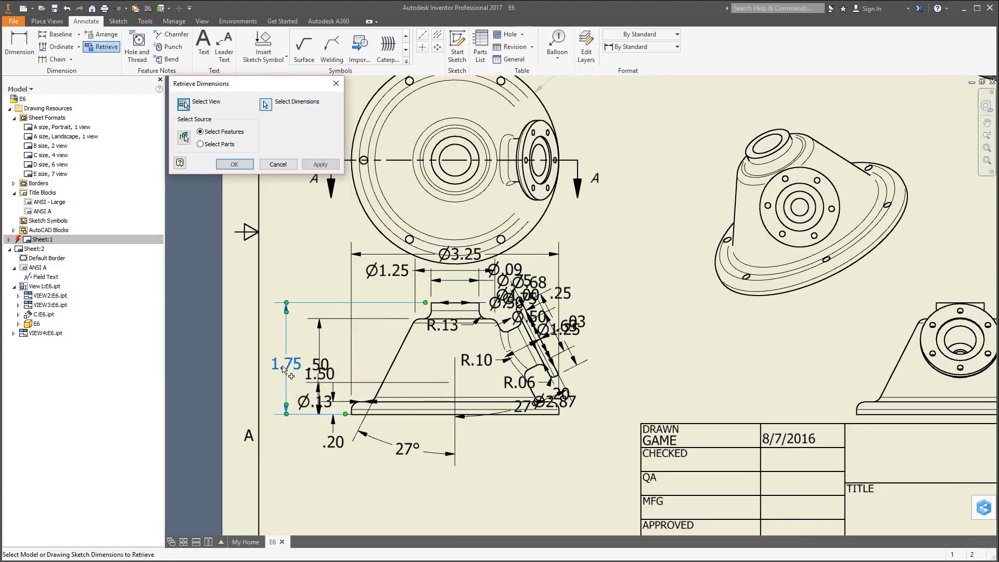
pyautogui.click(318, 376)
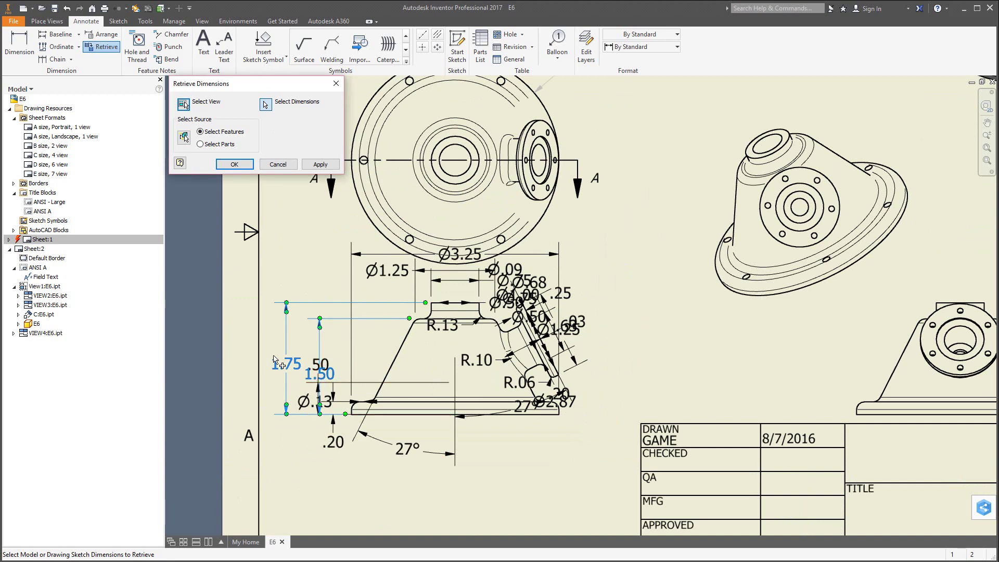
pyautogui.click(410, 452)
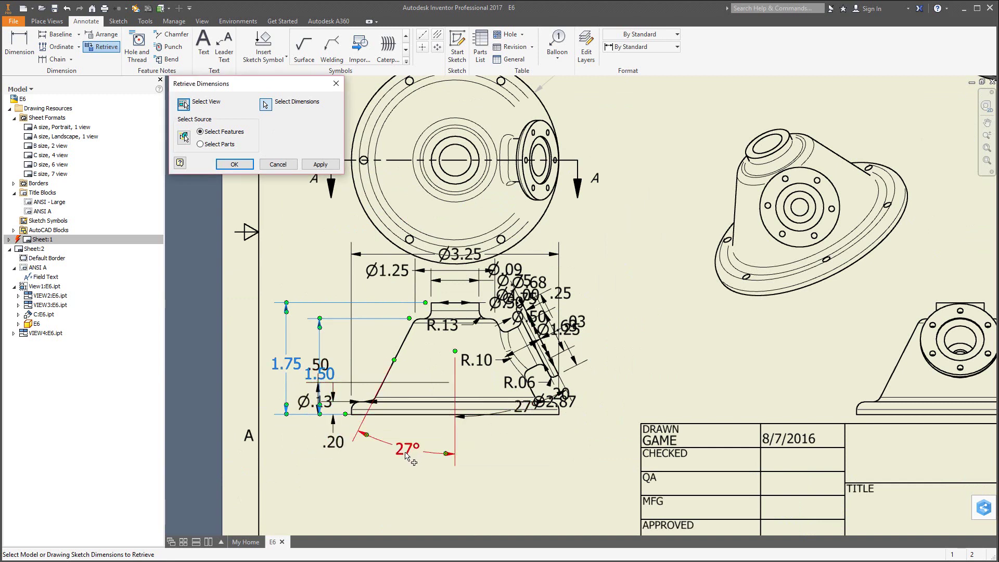
pyautogui.click(454, 330)
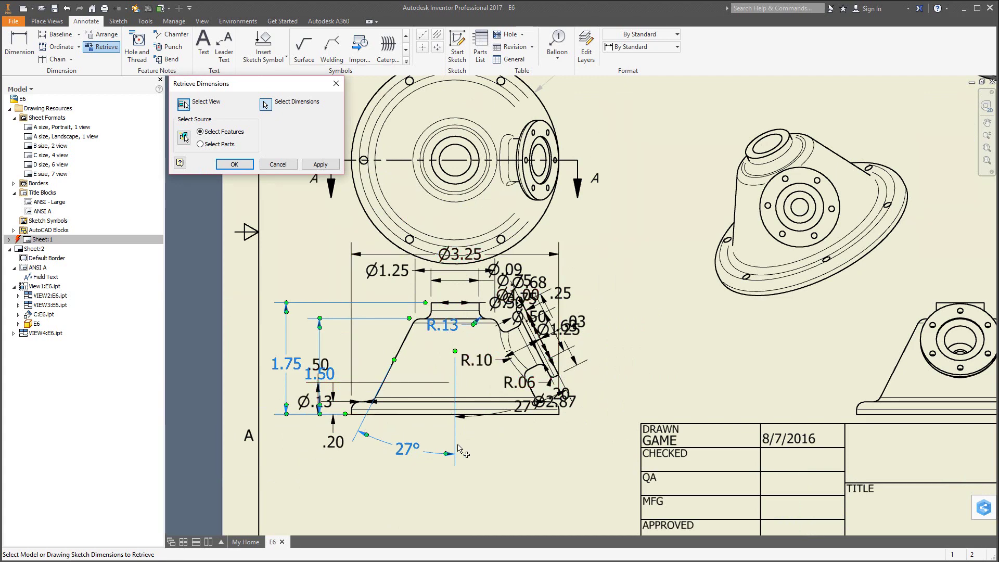
pyautogui.click(321, 165)
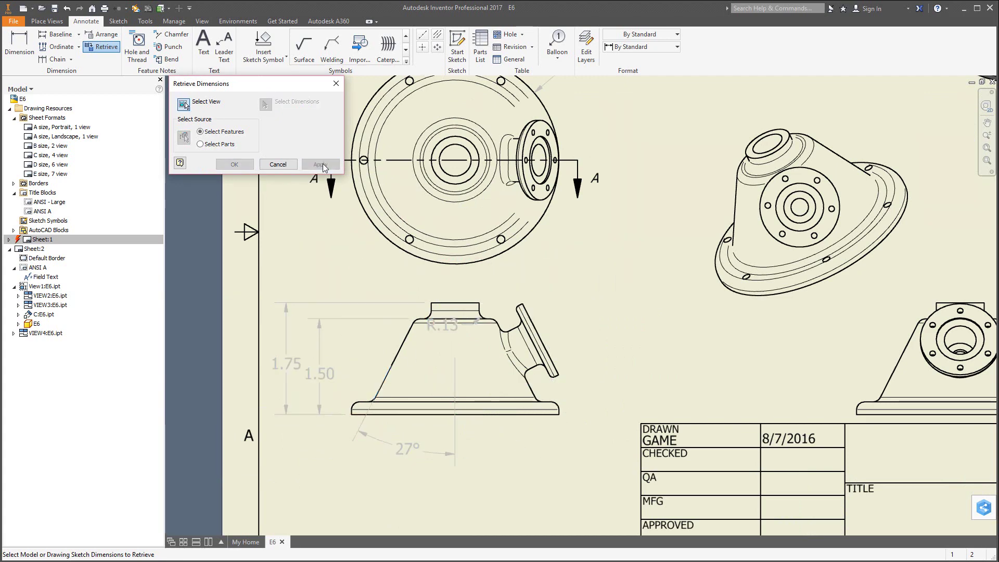
pyautogui.click(278, 165)
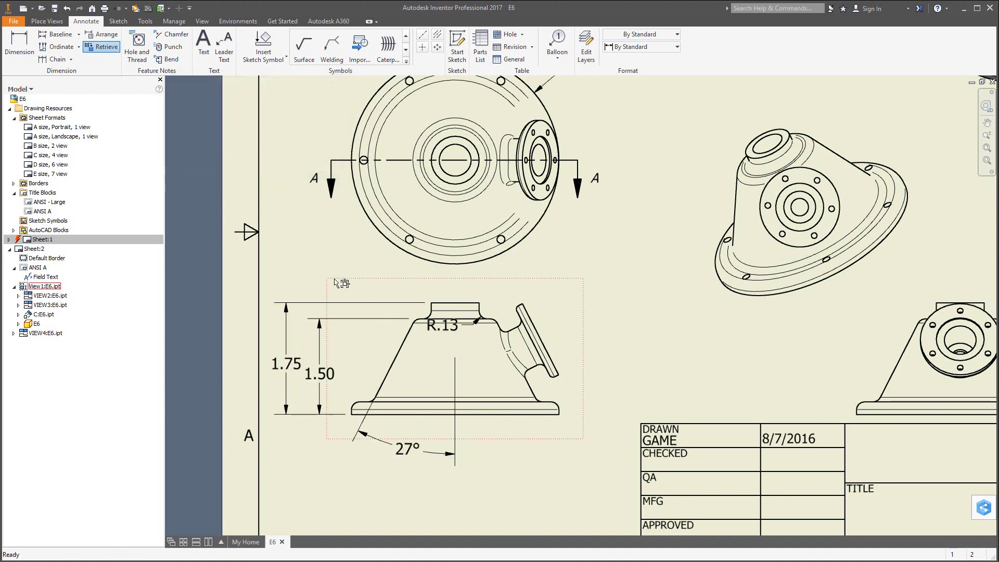
# Try to move the front view's R.13 radius text above the part, and select the 27° angle dimension
pyautogui.moveTo(450, 338); pyautogui.dragTo(474, 267)
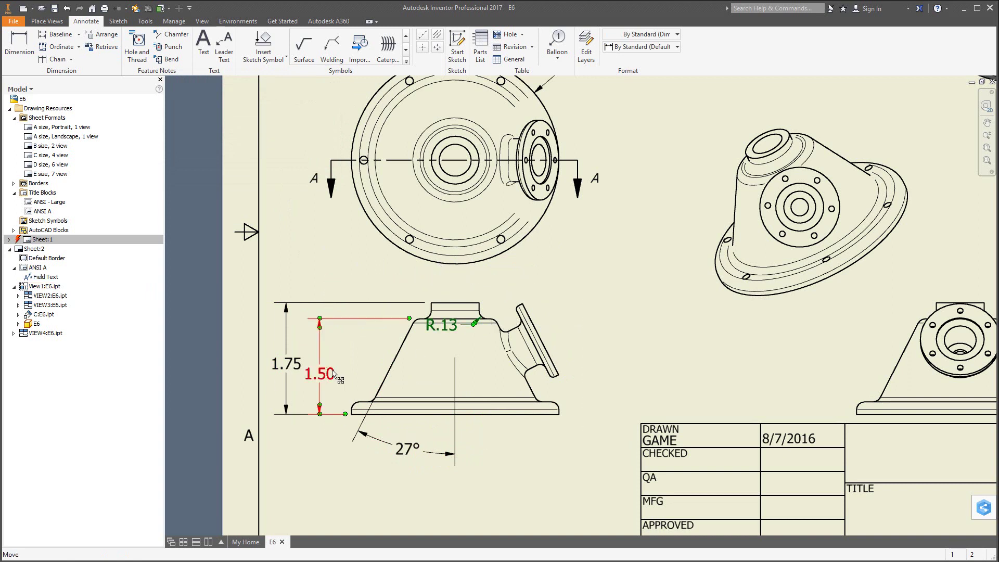
pyautogui.click(409, 460)
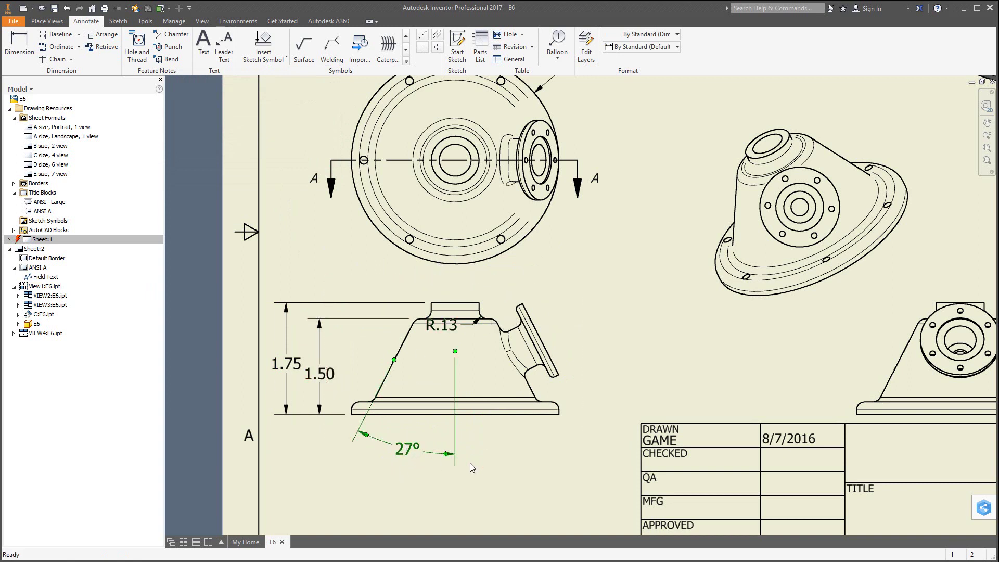
pyautogui.scroll(2, 504, 473)
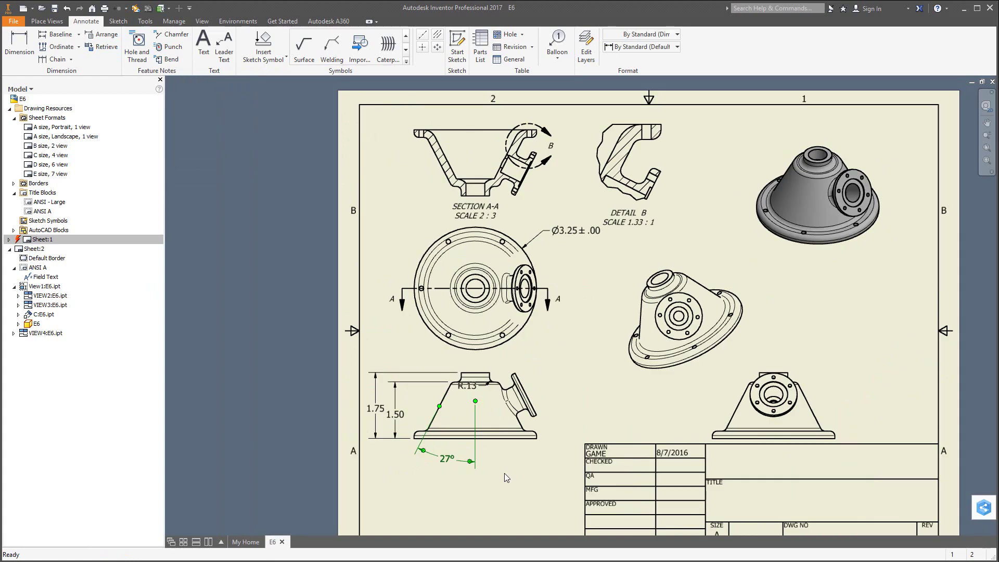
# Move the 27° angle dimension from the front view to the Section A-A view
pyautogui.rightClick(446, 460)
pyautogui.press('Escape')
pyautogui.rightClick(445, 460)
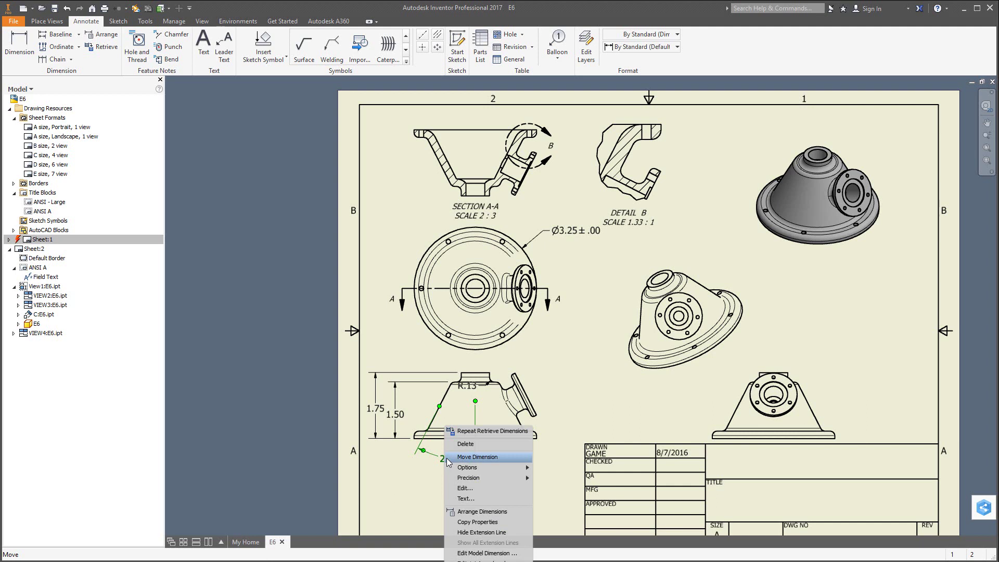
pyautogui.click(448, 457)
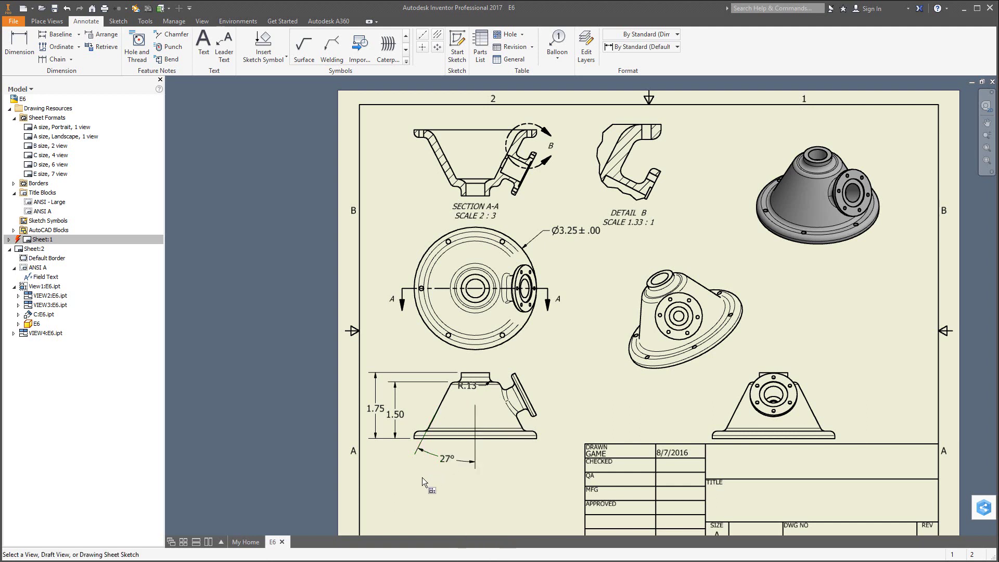
pyautogui.rightClick(444, 458)
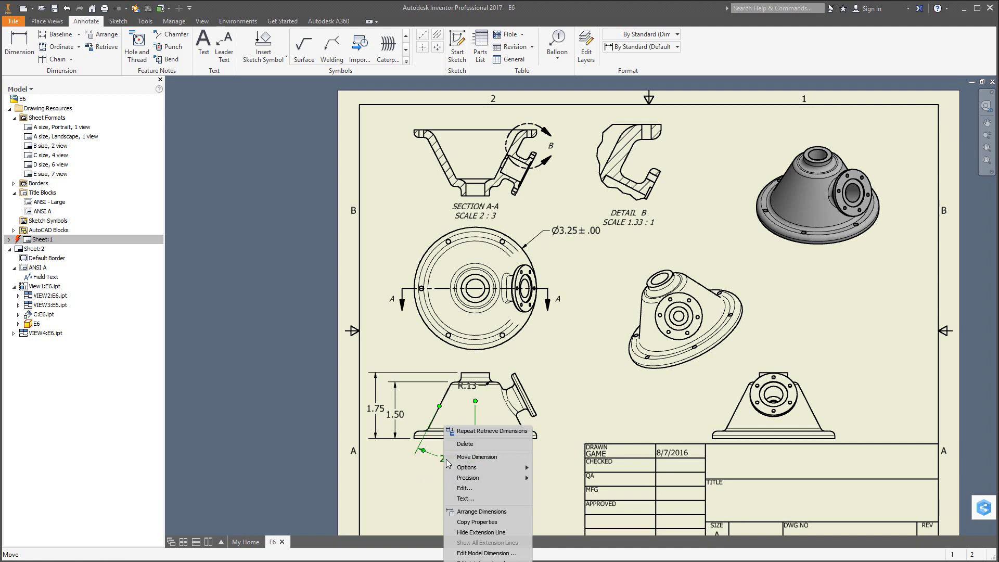
pyautogui.click(461, 457)
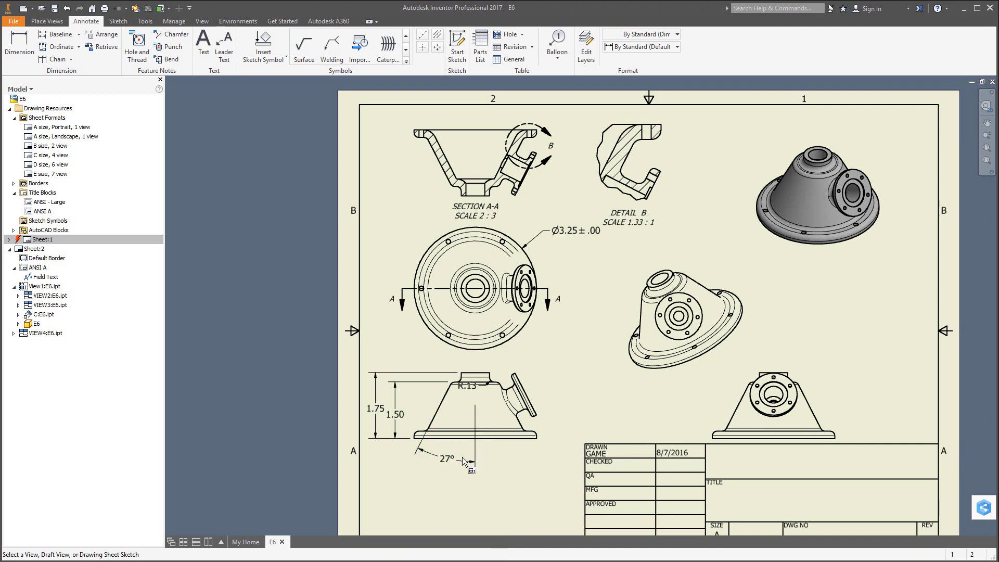
pyautogui.click(475, 153)
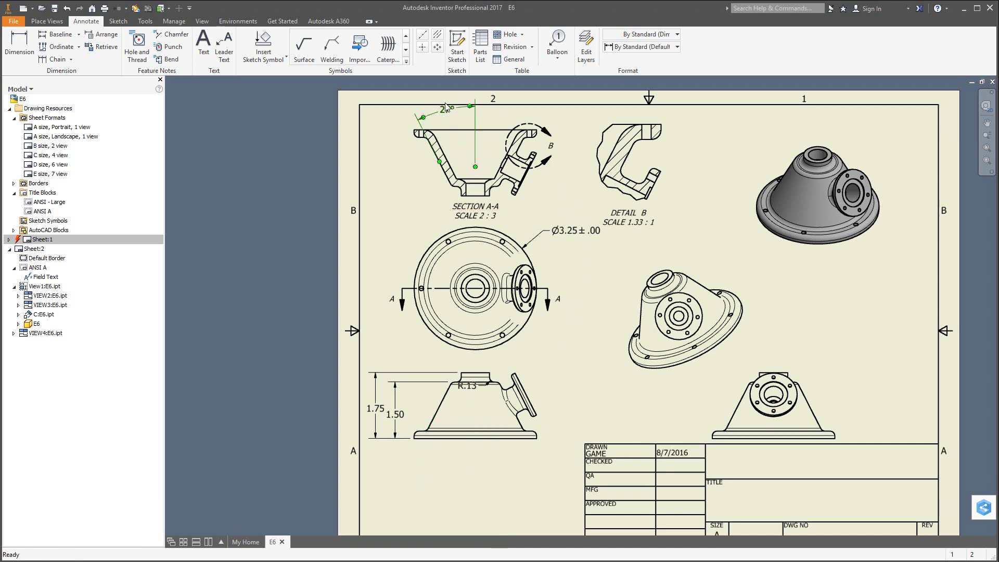
# Adjust the moved angle dimension's placement above Section A-A and shift its anchor point on the sloped wall
pyautogui.moveTo(475, 154); pyautogui.dragTo(474, 162)
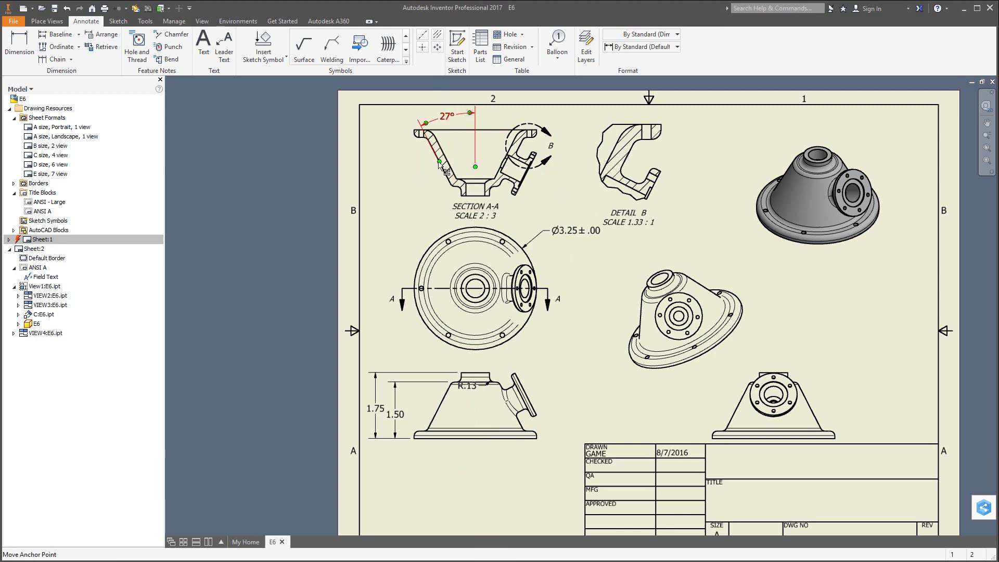
pyautogui.moveTo(441, 163); pyautogui.dragTo(439, 139)
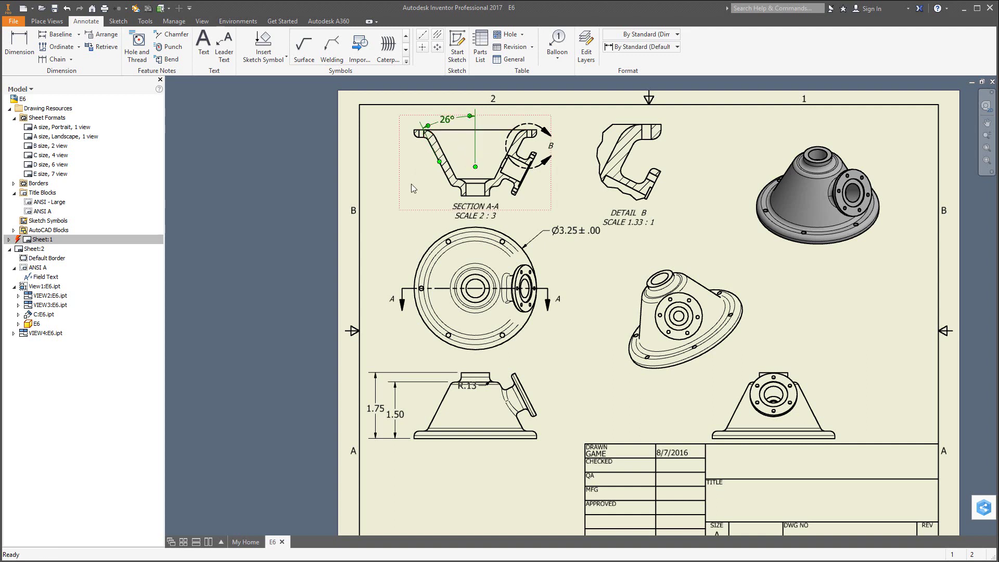
pyautogui.click(481, 176)
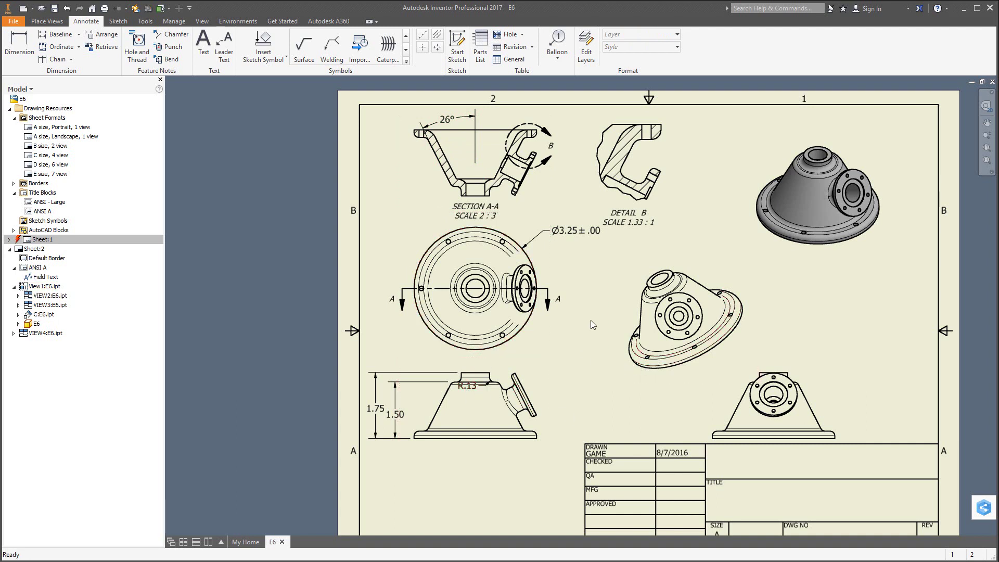
# Add the note text EXERCISE 6 in the empty title block cell above TITLE
pyautogui.scroll(-3, 585, 321)
pyautogui.scroll(7, 752, 430)
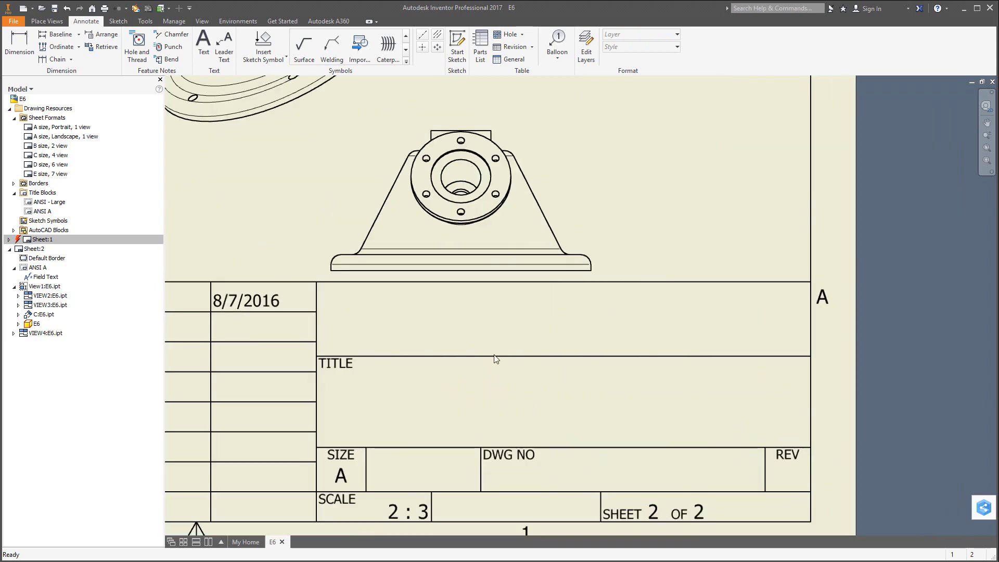
pyautogui.click(204, 42)
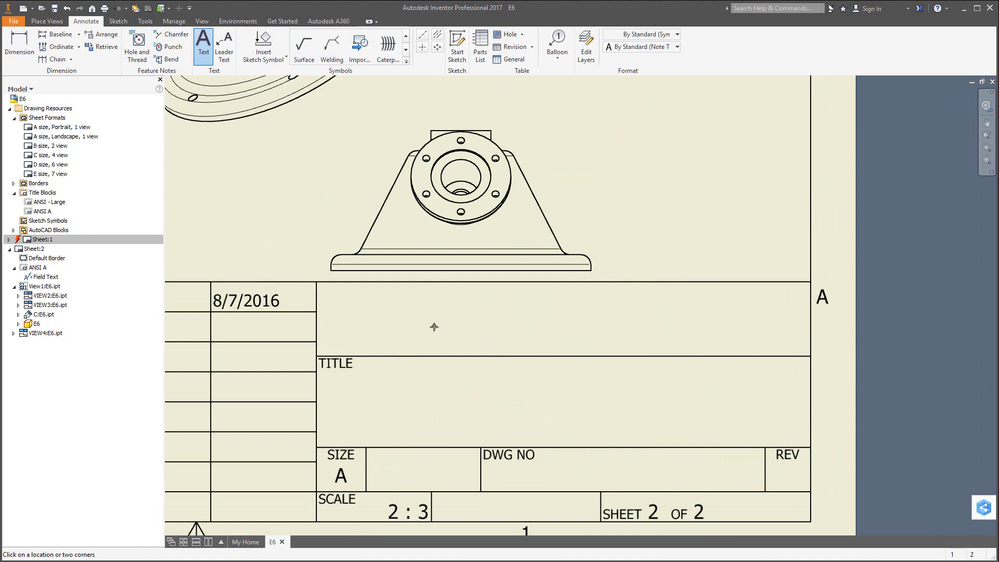
pyautogui.click(471, 332)
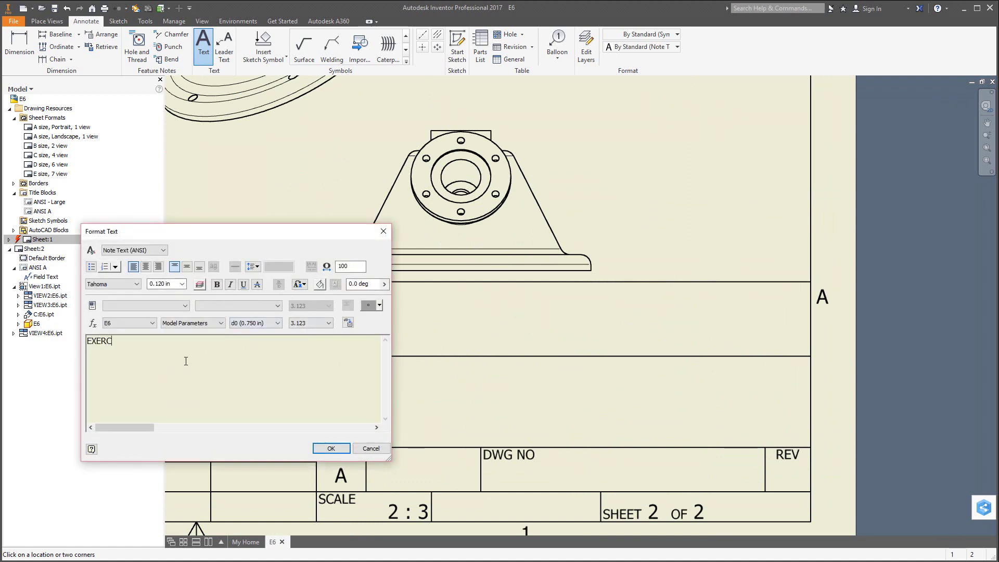
pyautogui.write('EXERCISE 6')
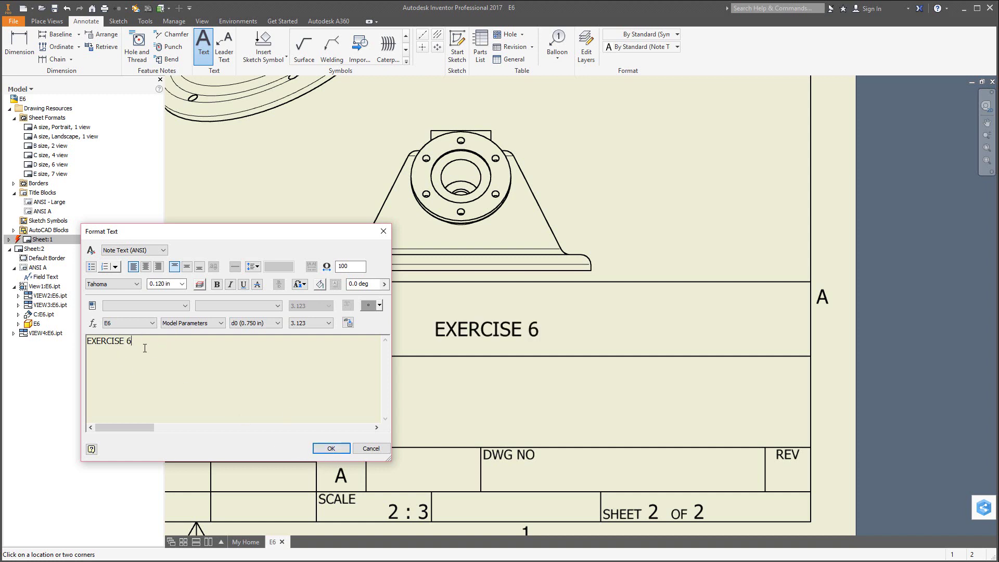
# Format the EXERCISE 6 note as bold italic and finish placing it
pyautogui.moveTo(139, 342); pyautogui.dragTo(80, 333)
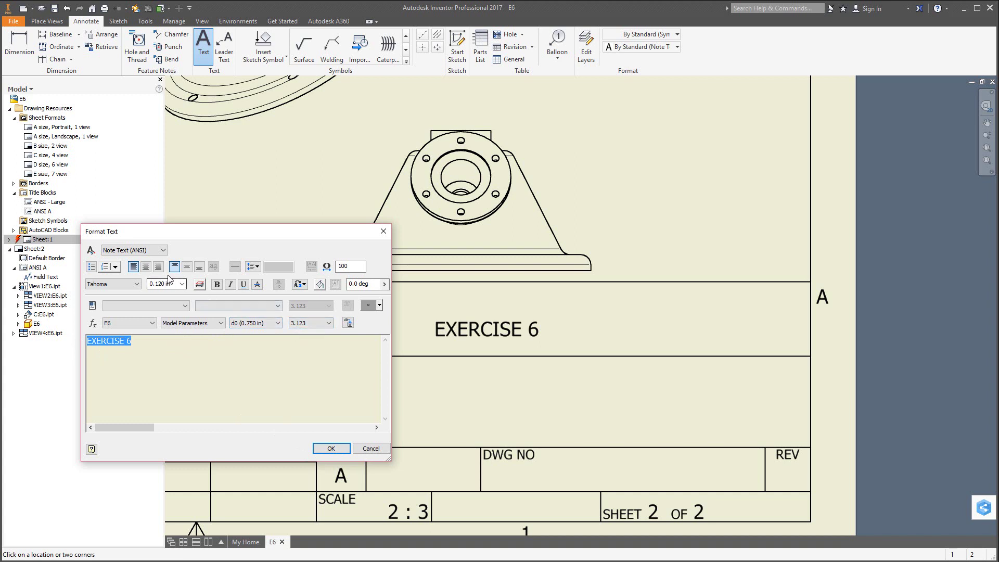
pyautogui.click(229, 285)
pyautogui.click(217, 285)
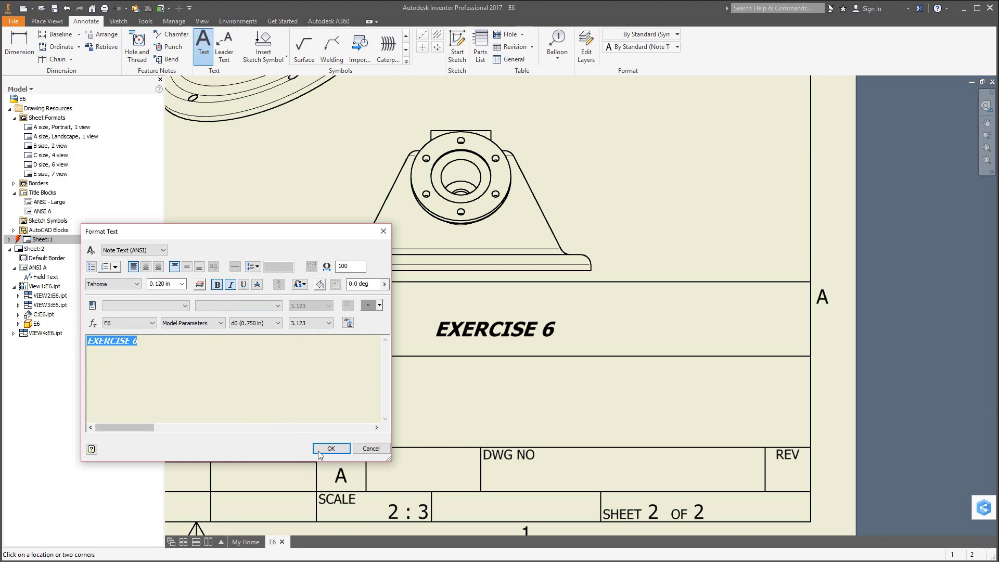
pyautogui.click(330, 449)
pyautogui.click(562, 426)
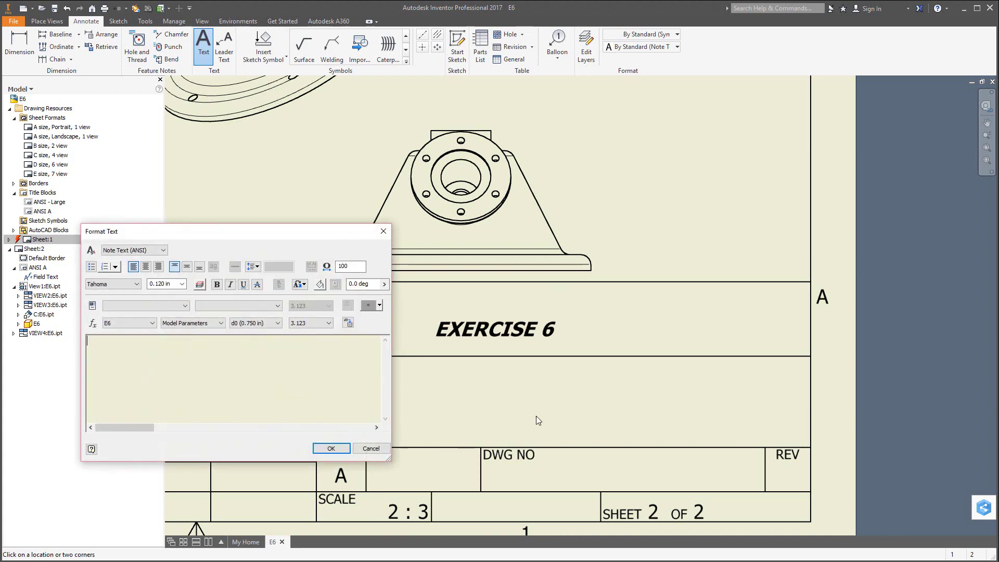
pyautogui.click(331, 449)
# Add center marks to the top view's outer circle and its five visible base flange holes
pyautogui.scroll(-5, 477, 410)
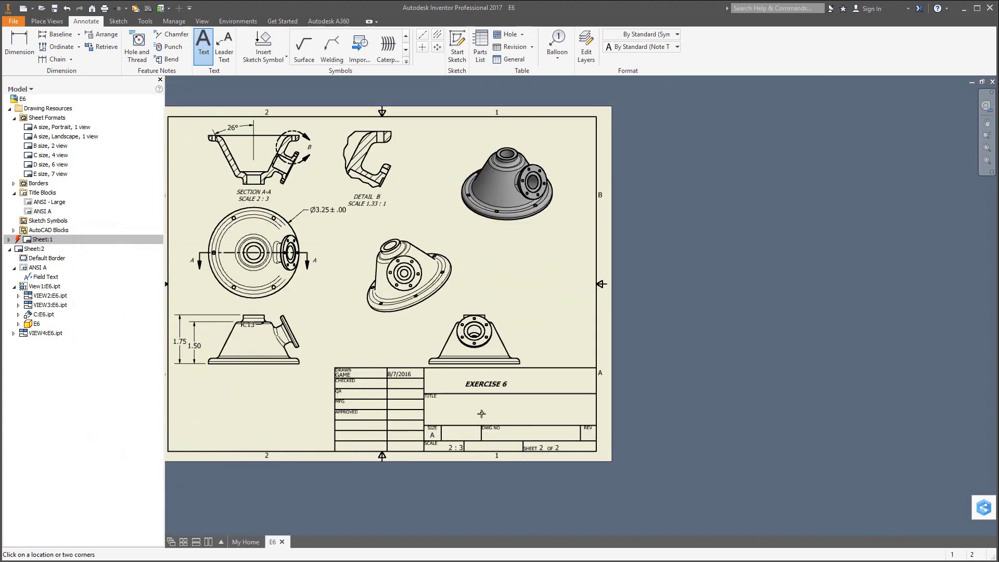
pyautogui.scroll(3, 281, 306)
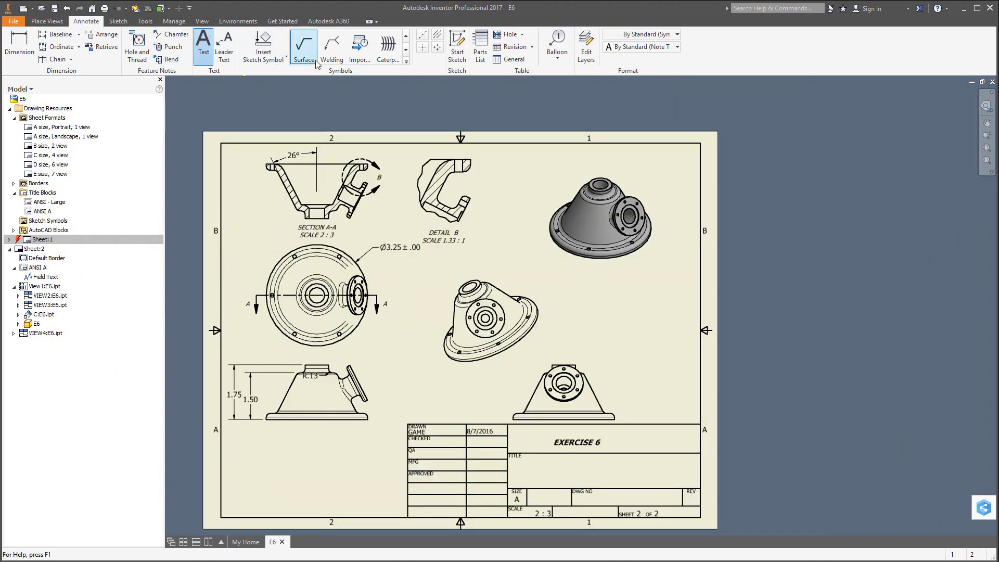
pyautogui.click(422, 47)
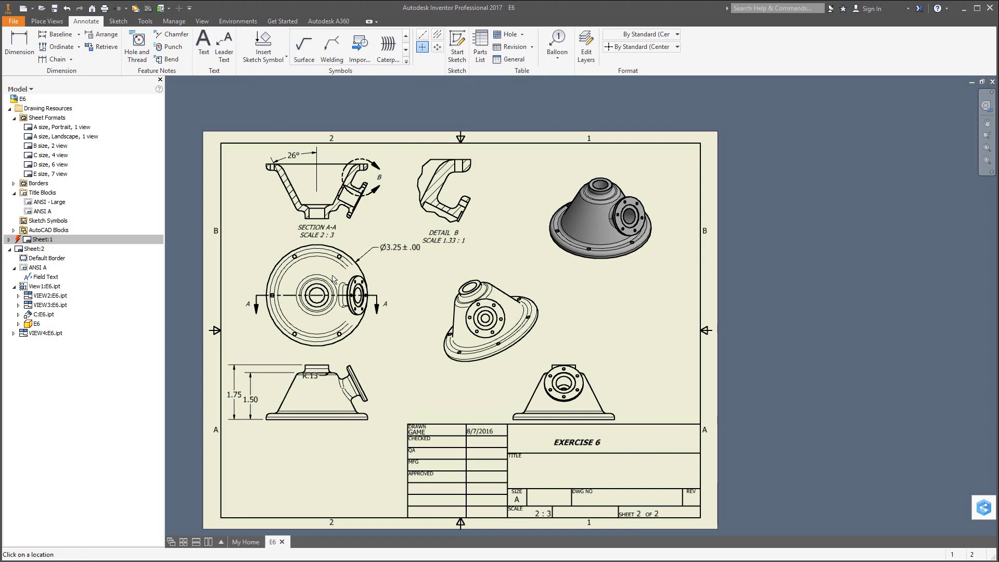
pyautogui.click(338, 344)
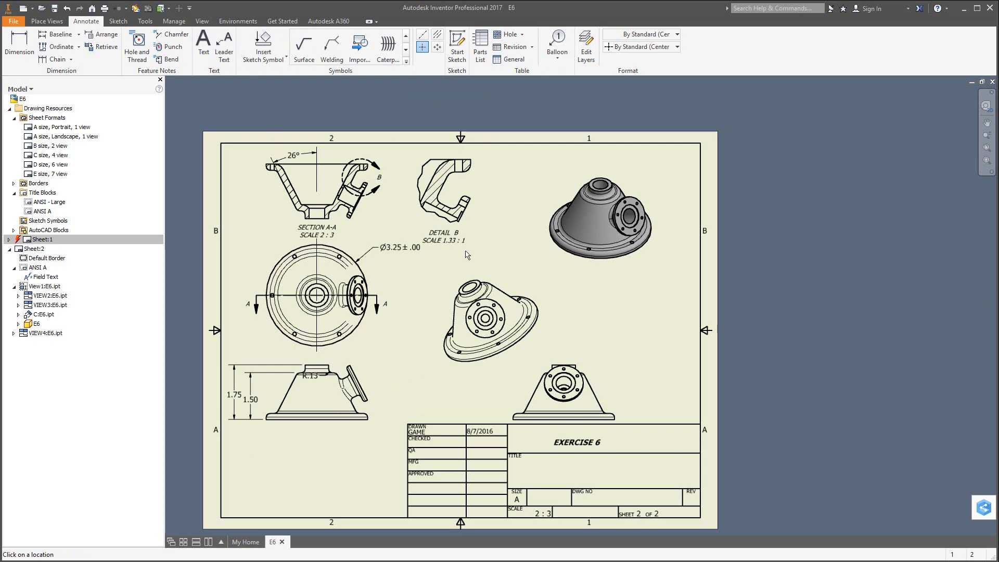
pyautogui.scroll(5, 307, 324)
pyautogui.click(272, 375)
pyautogui.click(431, 379)
pyautogui.click(192, 235)
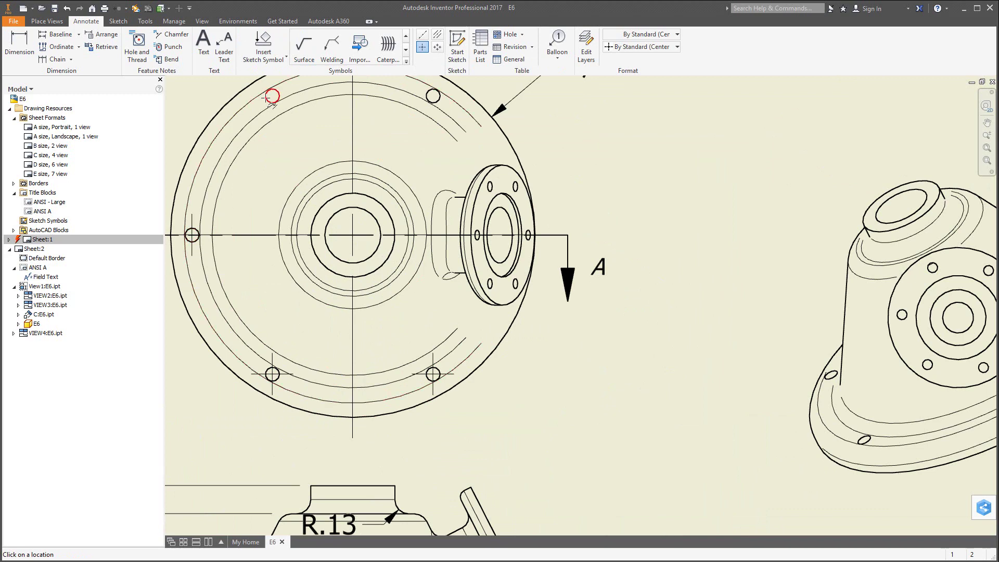
pyautogui.click(272, 96)
pyautogui.click(433, 96)
# Add horizontal ordinate dimensions from the top view's centre to the three left-side flange holes, placed just below the view
pyautogui.scroll(-3, 499, 271)
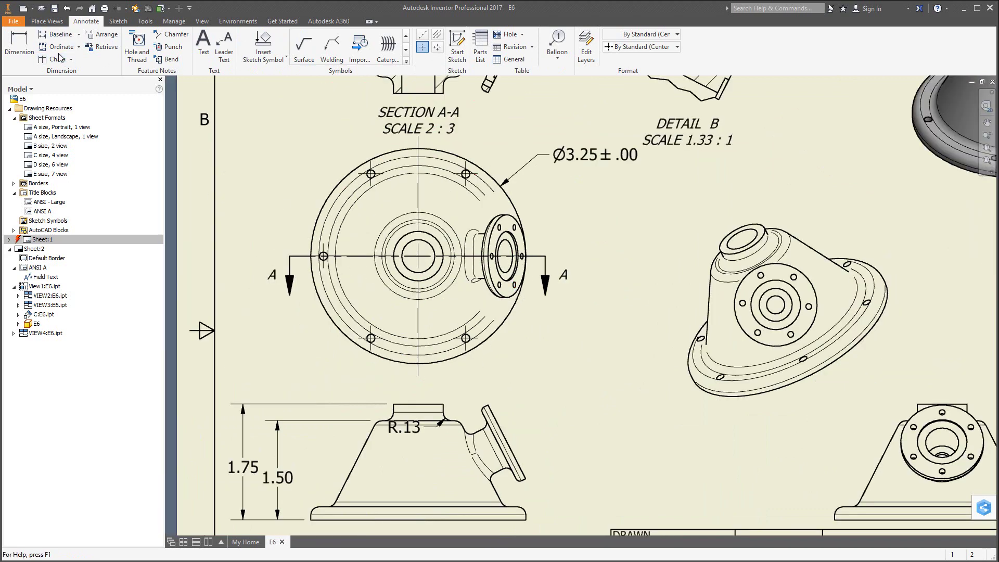
pyautogui.click(79, 47)
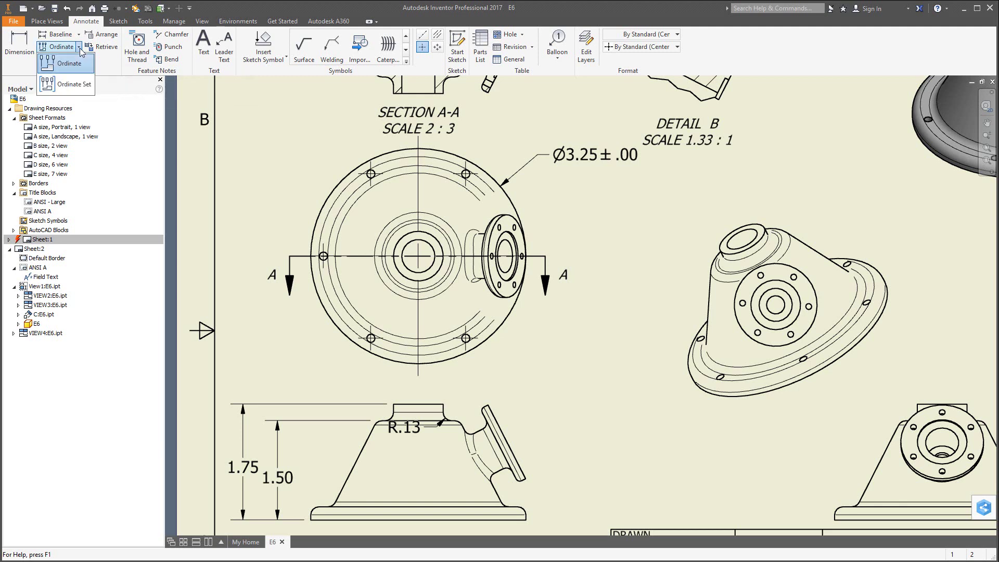
pyautogui.click(67, 63)
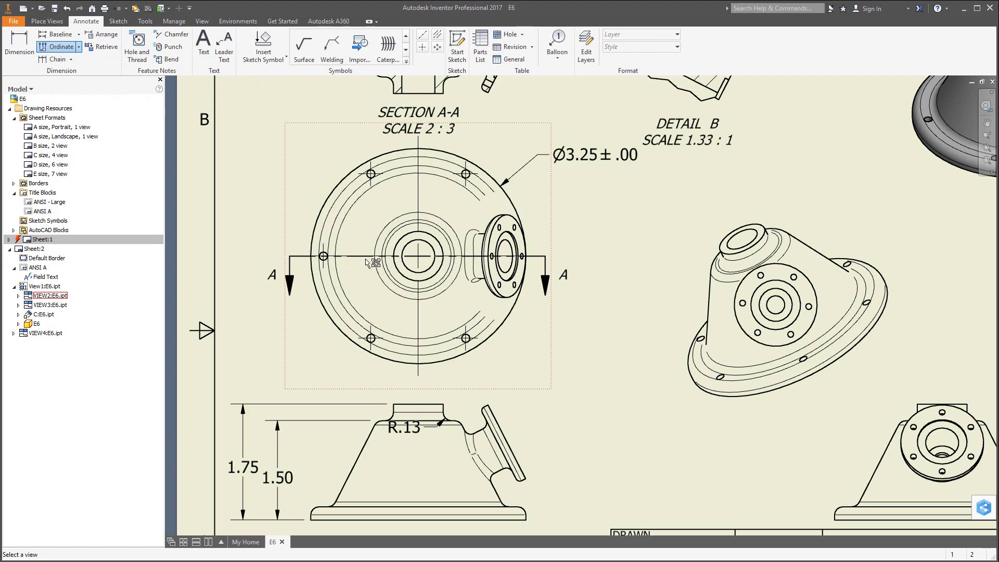
pyautogui.click(320, 286)
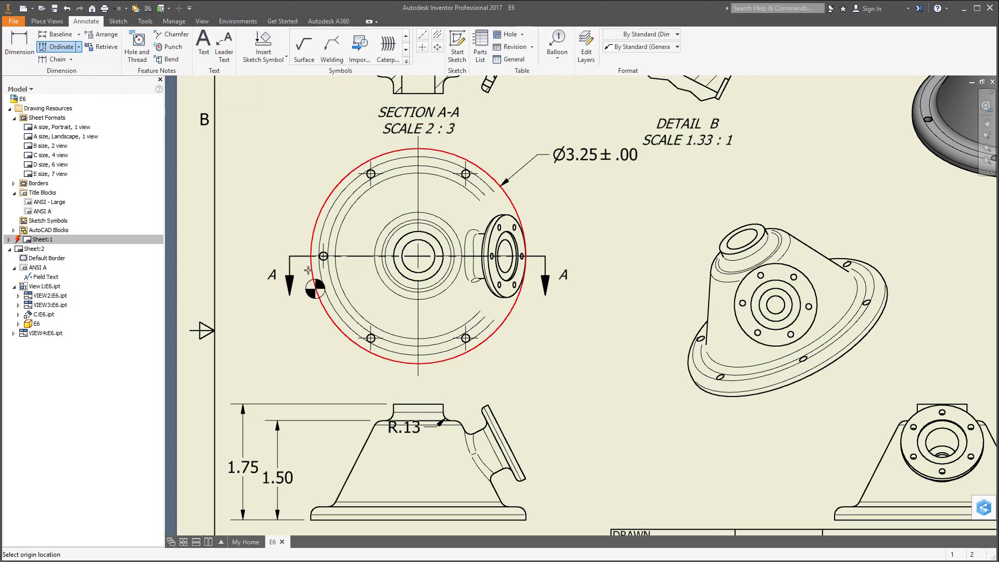
pyautogui.click(419, 256)
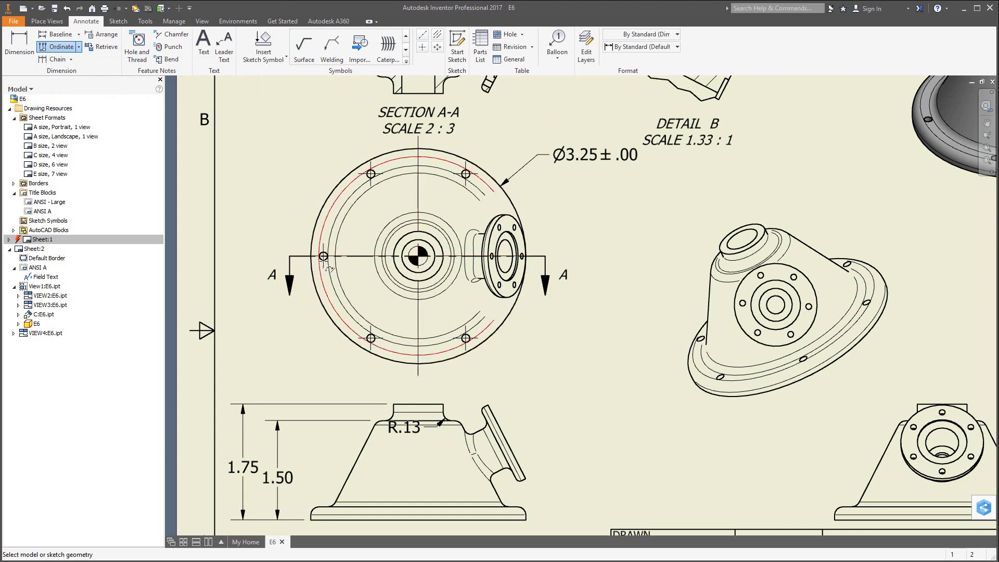
pyautogui.click(323, 256)
pyautogui.click(371, 176)
pyautogui.rightClick(289, 169)
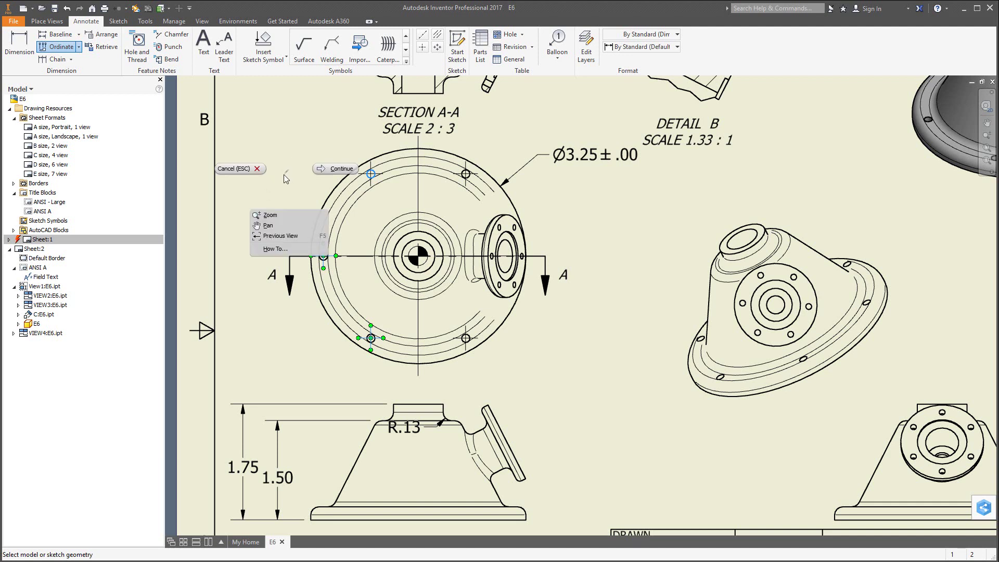
pyautogui.click(333, 168)
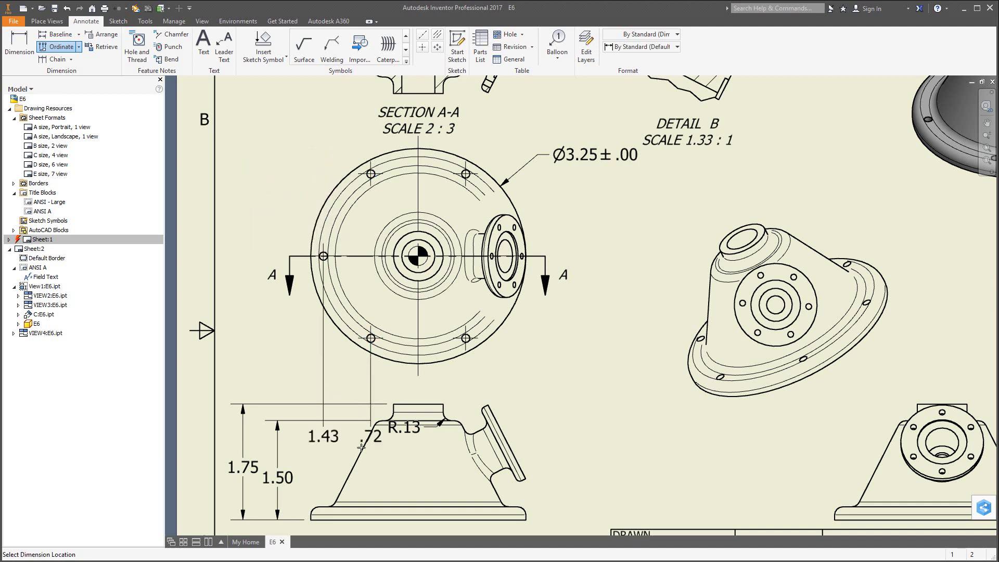
pyautogui.click(373, 396)
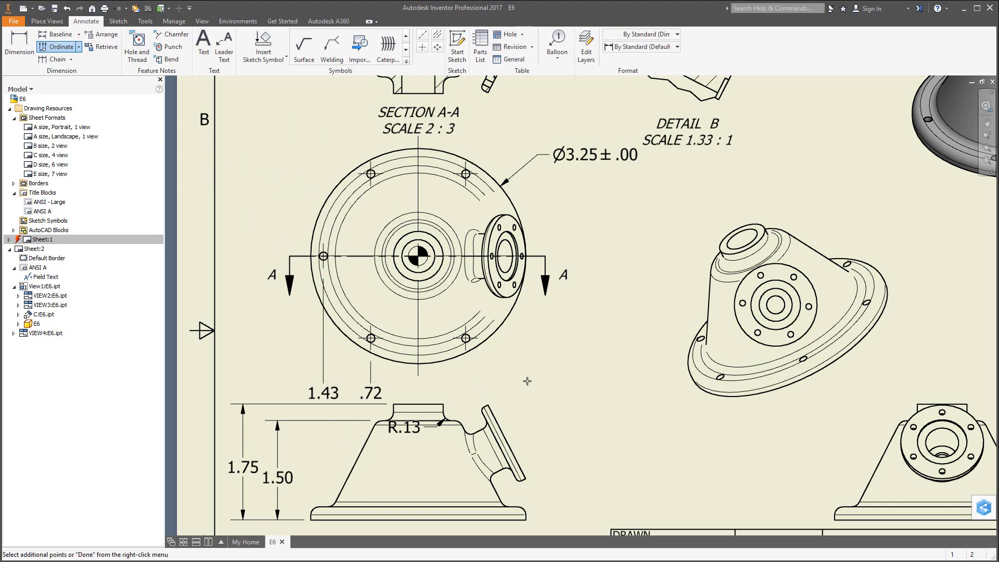
pyautogui.press('Escape')
# Try the Right orientation on the shaded isometric view and restore its original isometric orientation
pyautogui.scroll(-3, 558, 343)
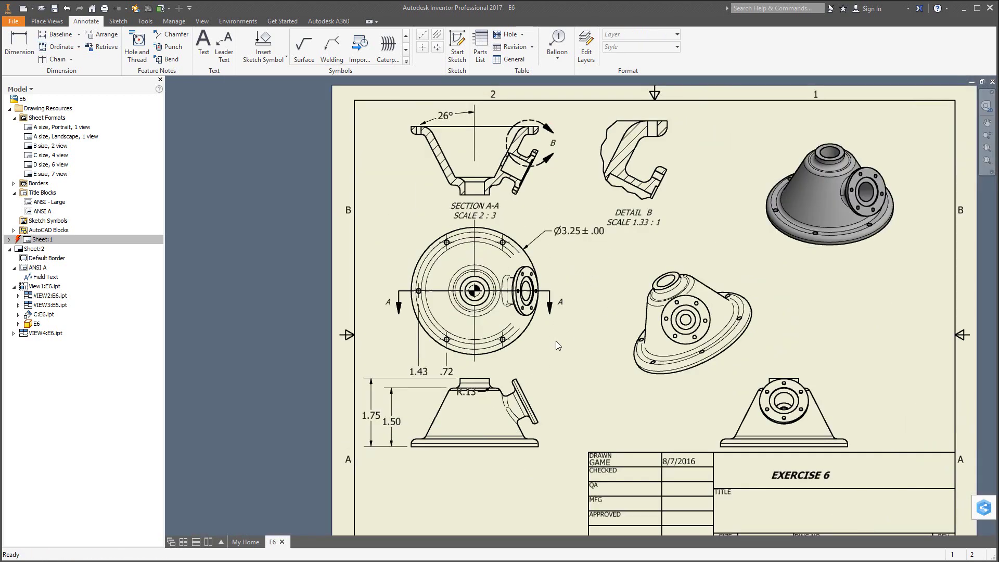
pyautogui.scroll(-3, 728, 463)
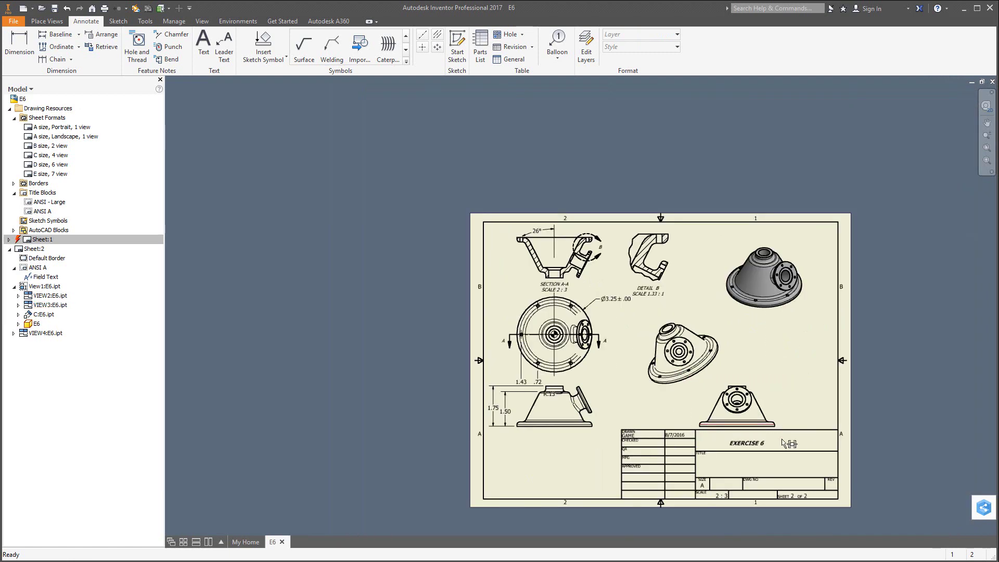
pyautogui.scroll(3, 799, 445)
pyautogui.scroll(-3, 788, 443)
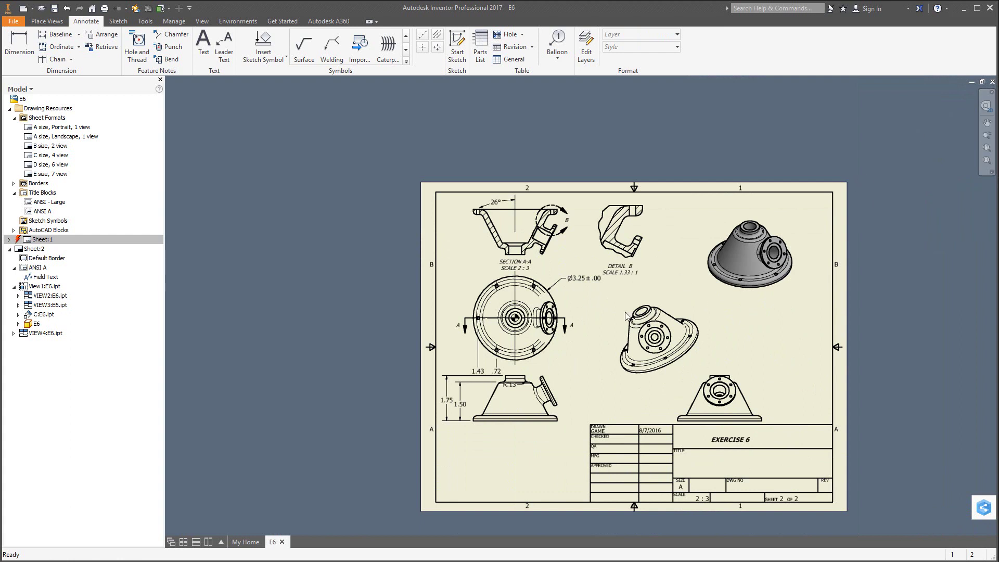
pyautogui.doubleClick(706, 284)
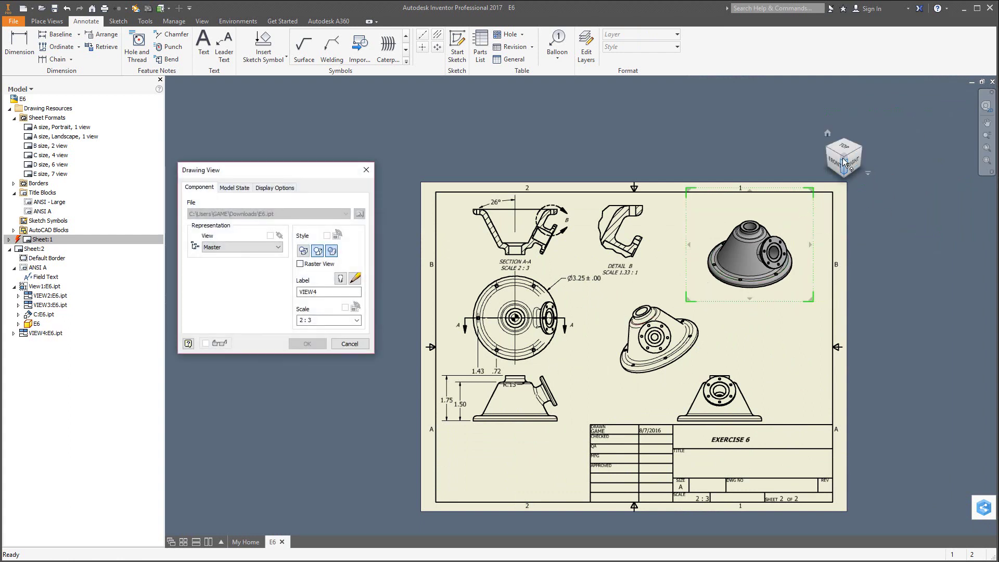
pyautogui.click(853, 163)
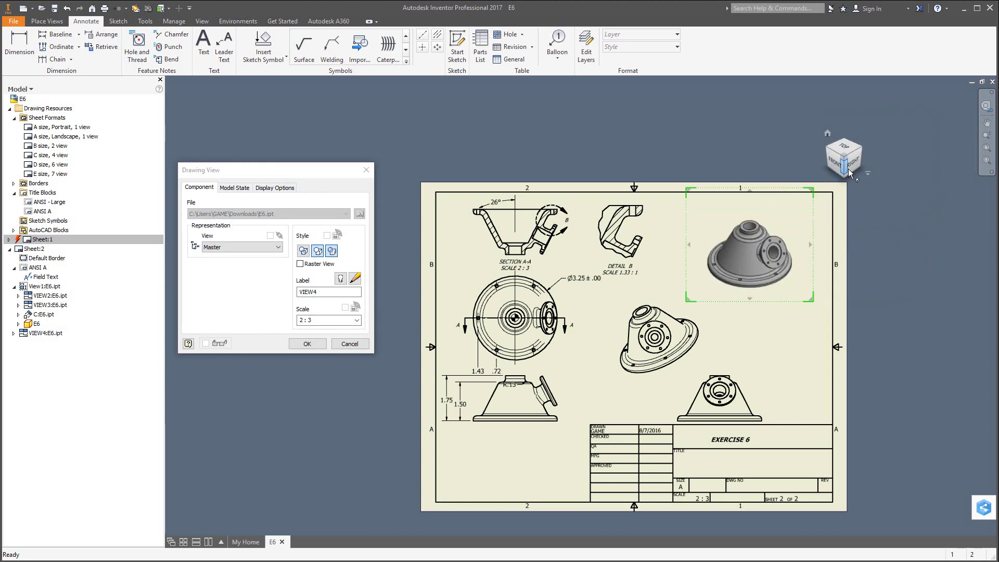
pyautogui.click(854, 163)
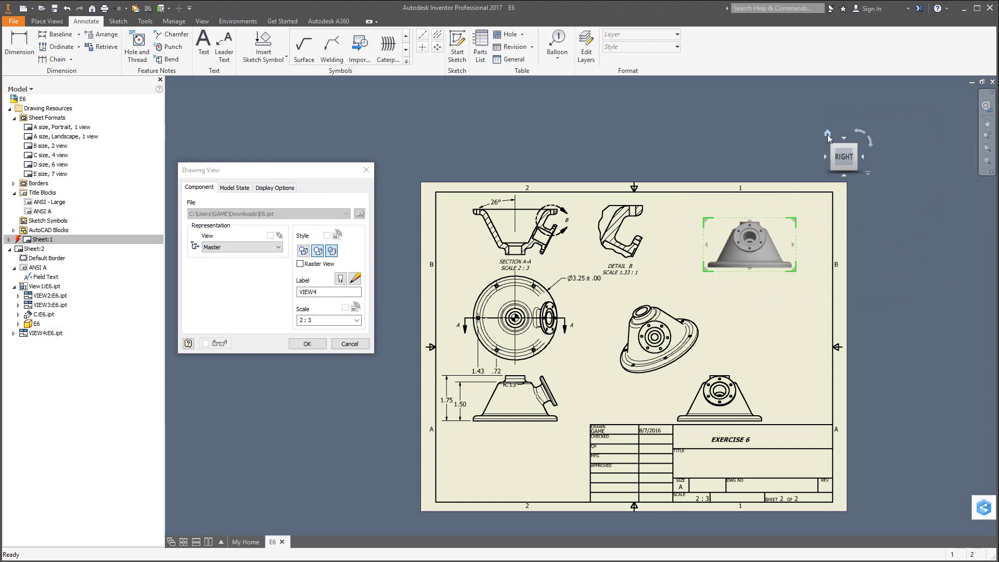
pyautogui.moveTo(843, 156); pyautogui.dragTo(842, 187)
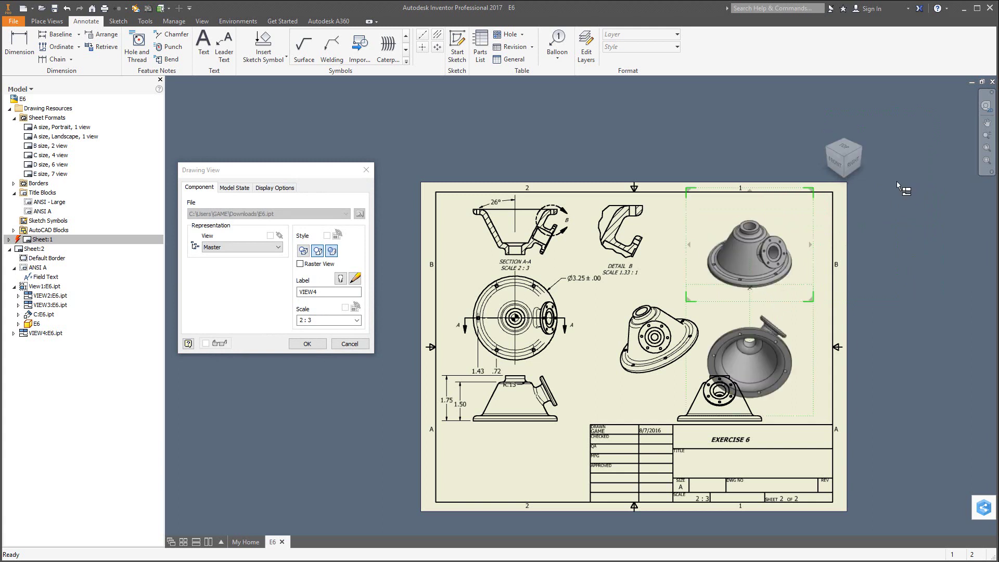
pyautogui.press('Return')
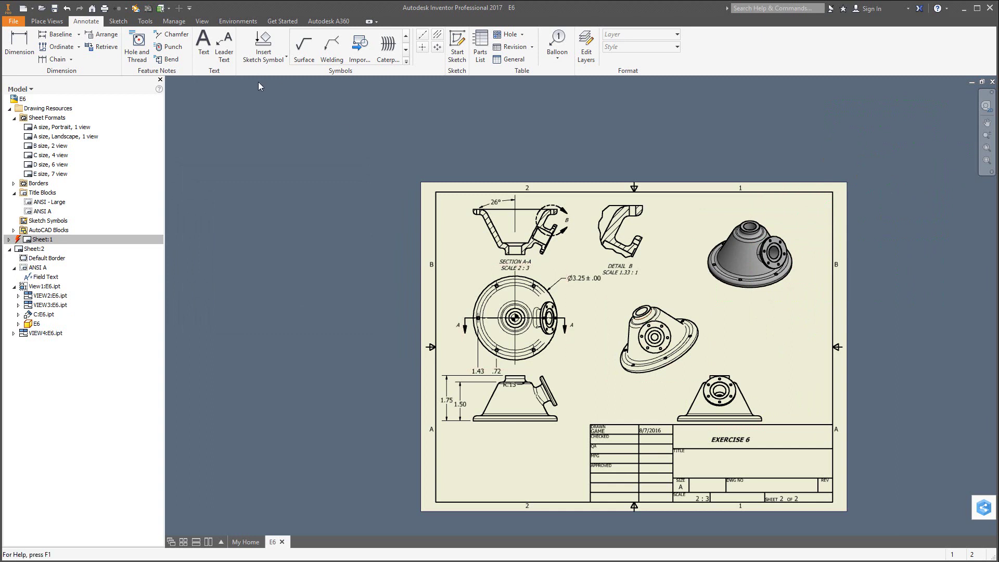